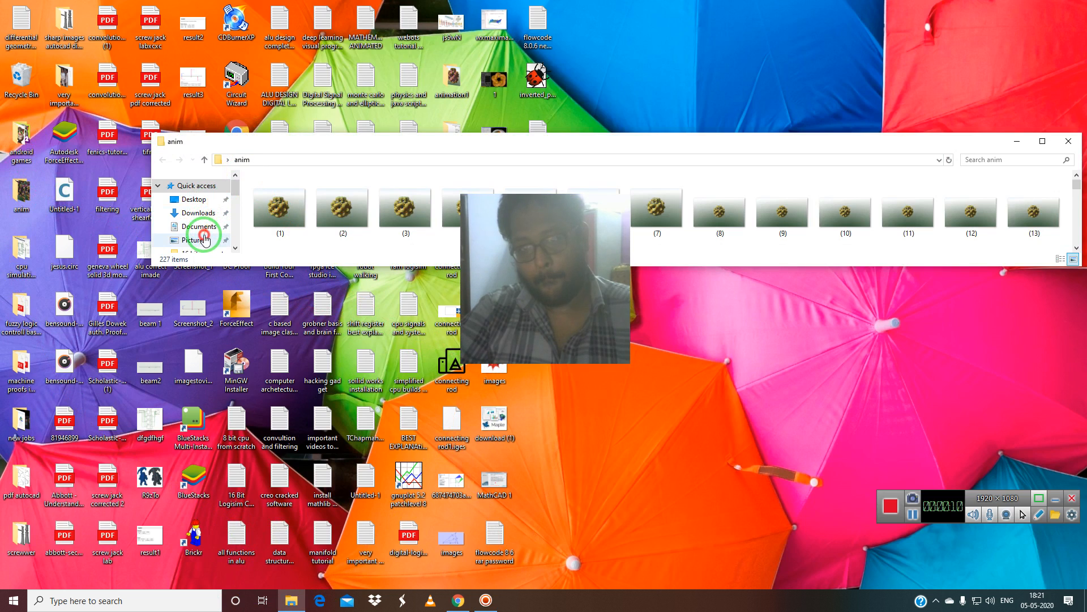
# Open the 16 bit computer folder inside Pictures in File Explorer.
pyautogui.click(344, 212)
pyautogui.doubleClick(344, 212)
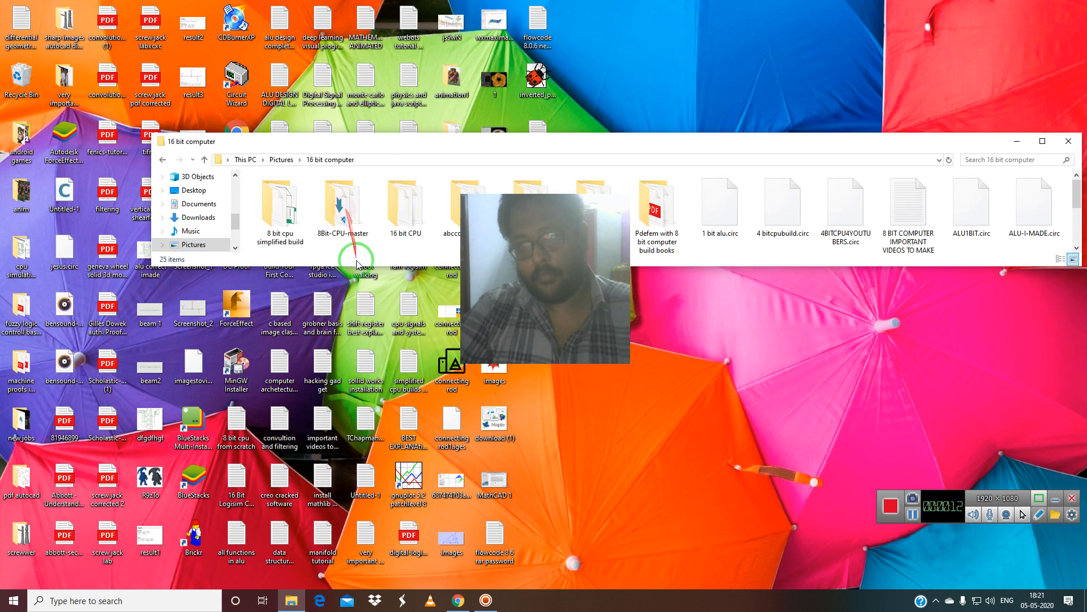
pyautogui.moveTo(554, 266); pyautogui.dragTo(717, 78)
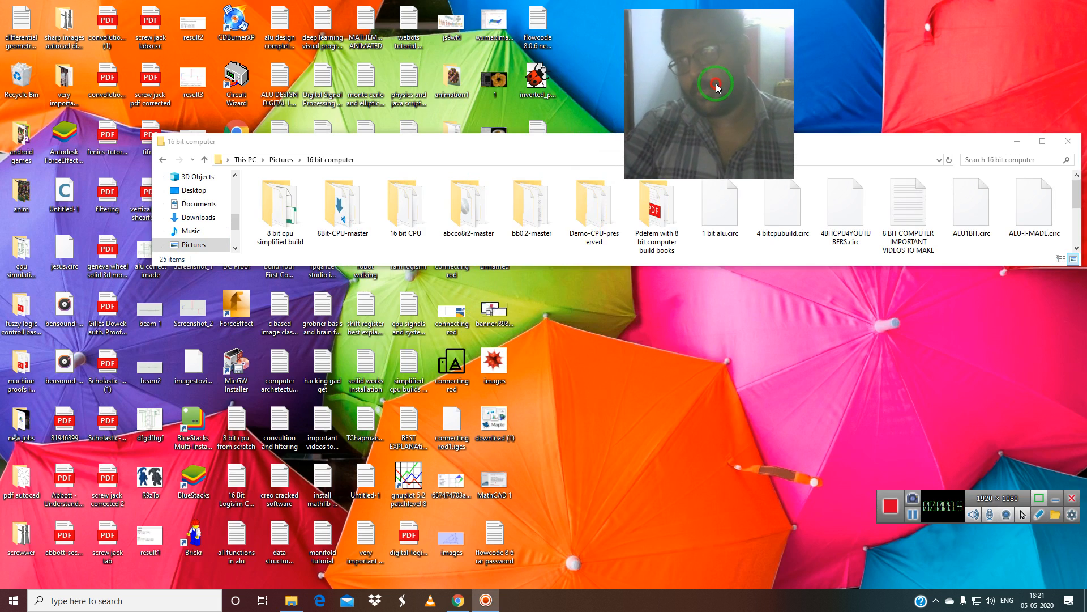
pyautogui.click(1007, 515)
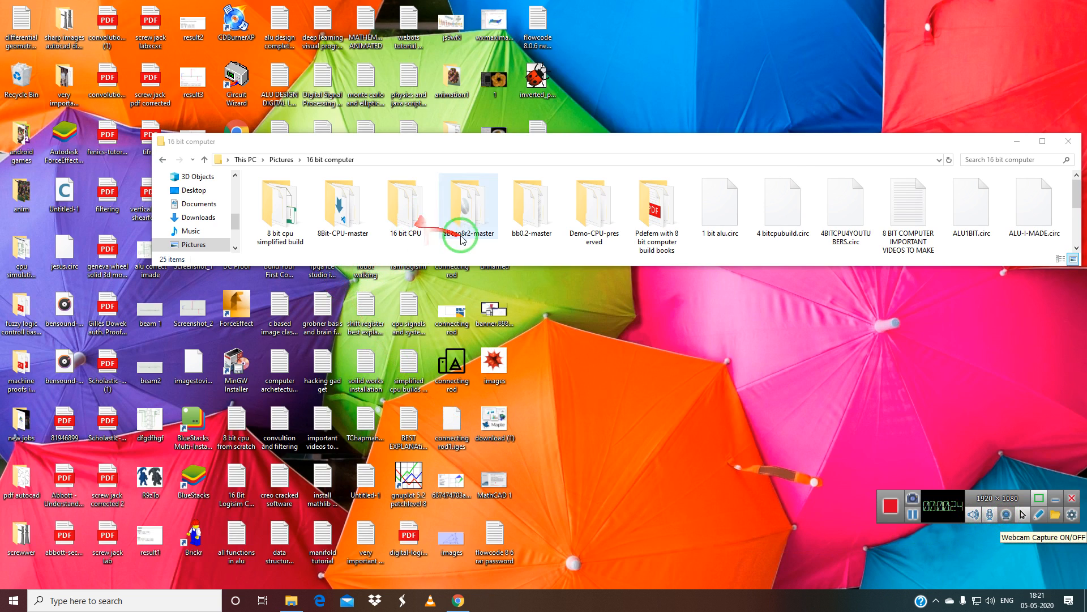
# Maximize the 16 bit computer folder window and select logisim-win-2.7.1.
pyautogui.click(468, 146)
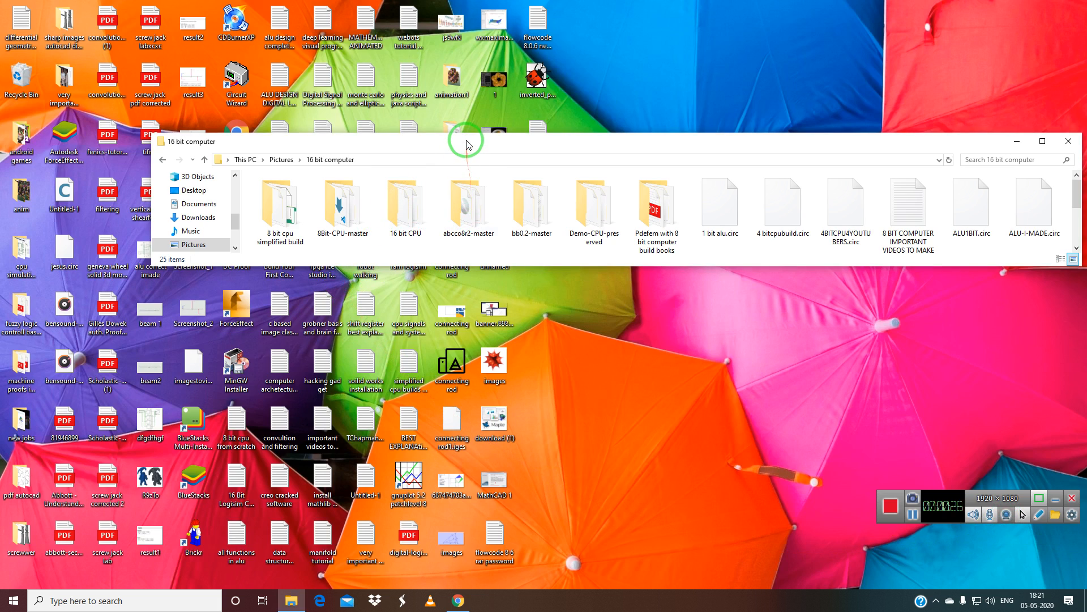
pyautogui.doubleClick(467, 145)
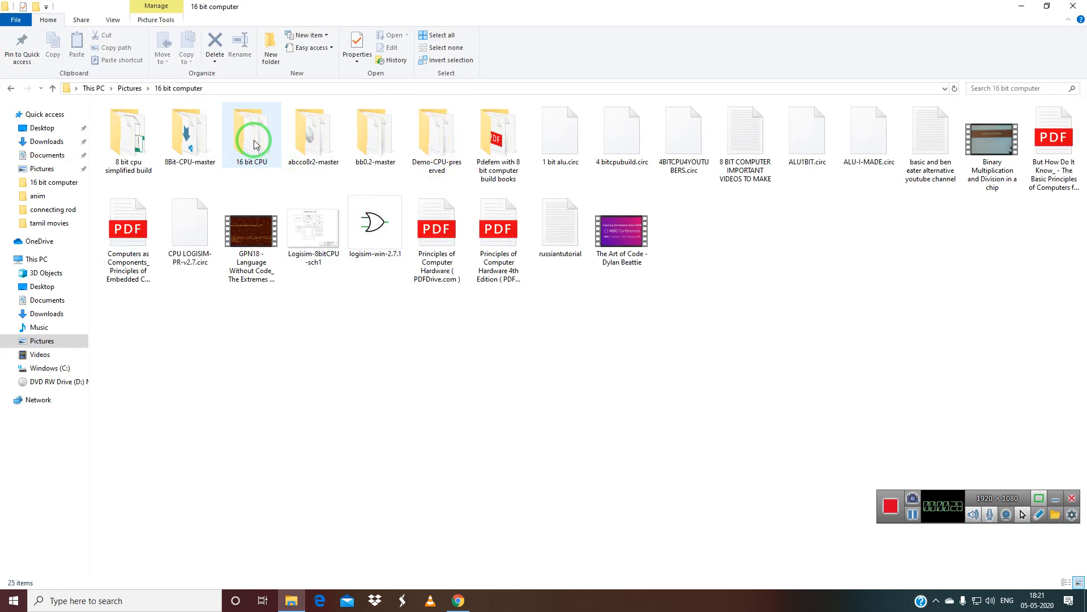
pyautogui.click(48, 340)
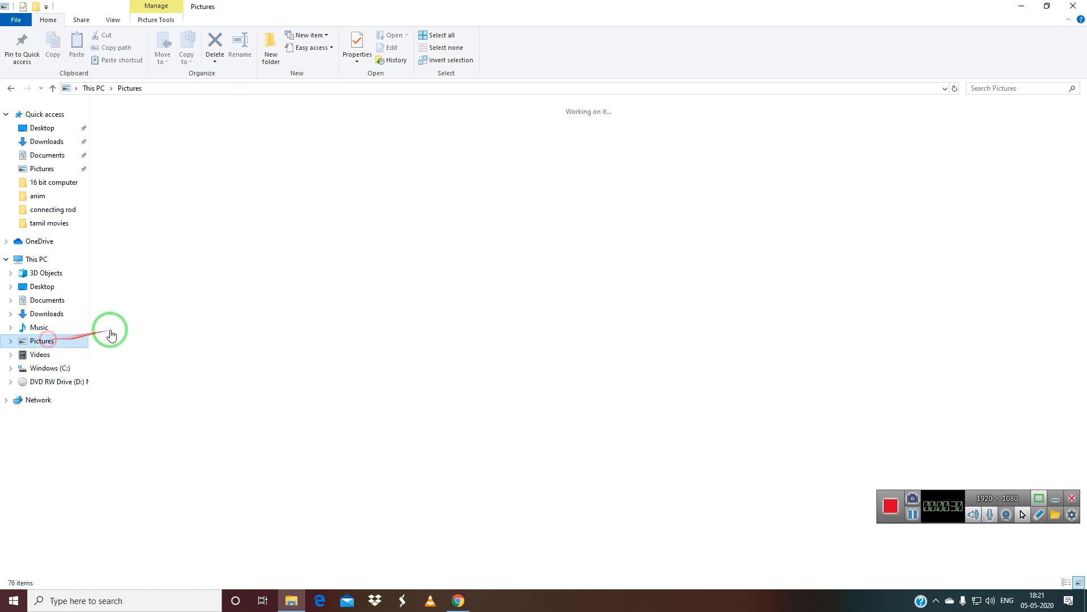
pyautogui.doubleClick(199, 134)
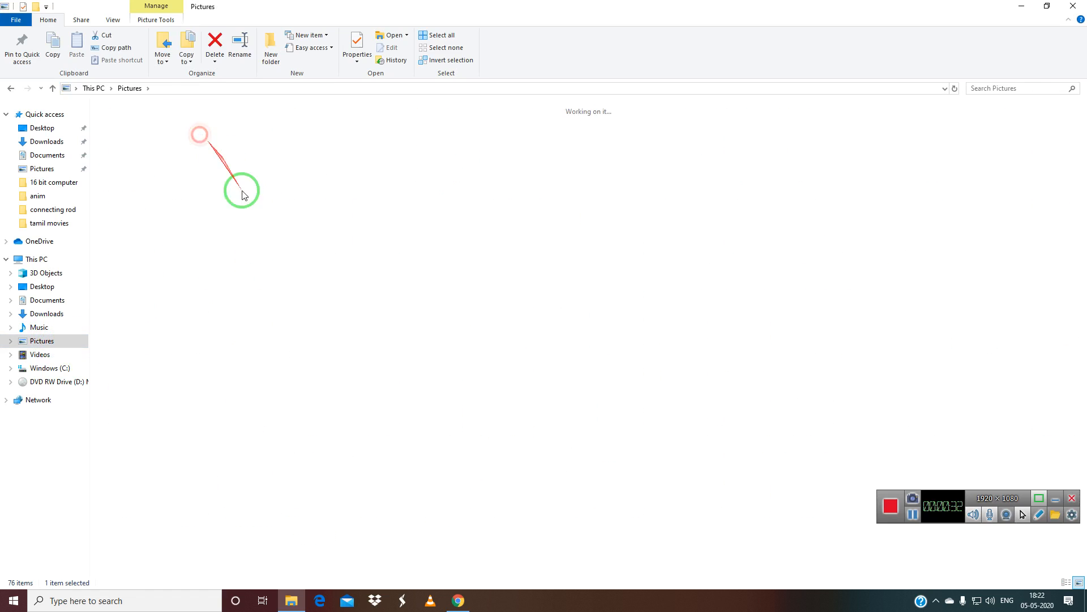
pyautogui.click(367, 227)
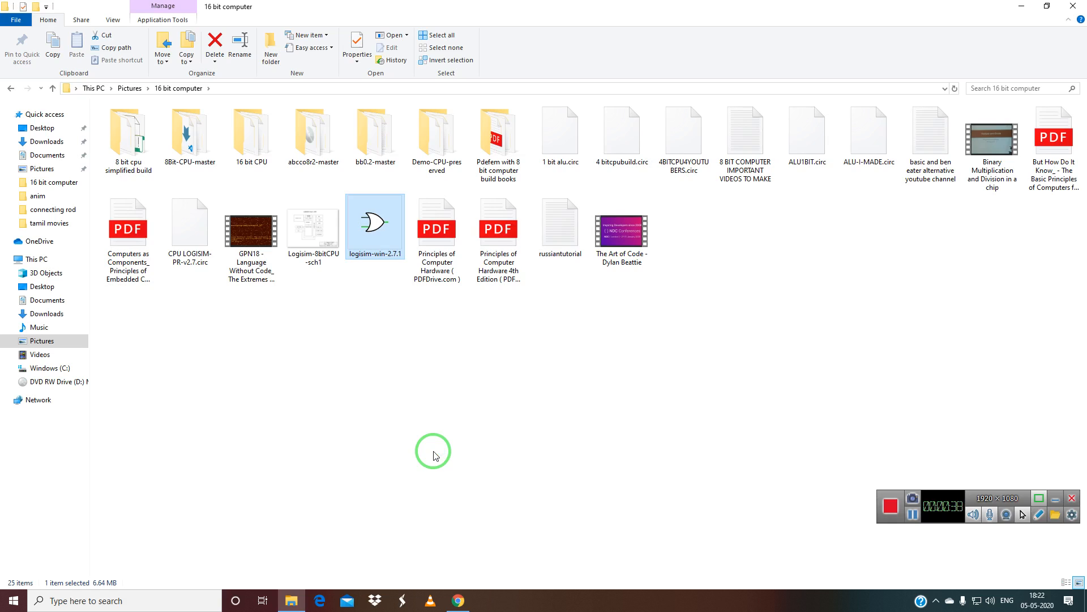
# Launch Logisim, open Combinational Analysis and add input A.
pyautogui.click(913, 515)
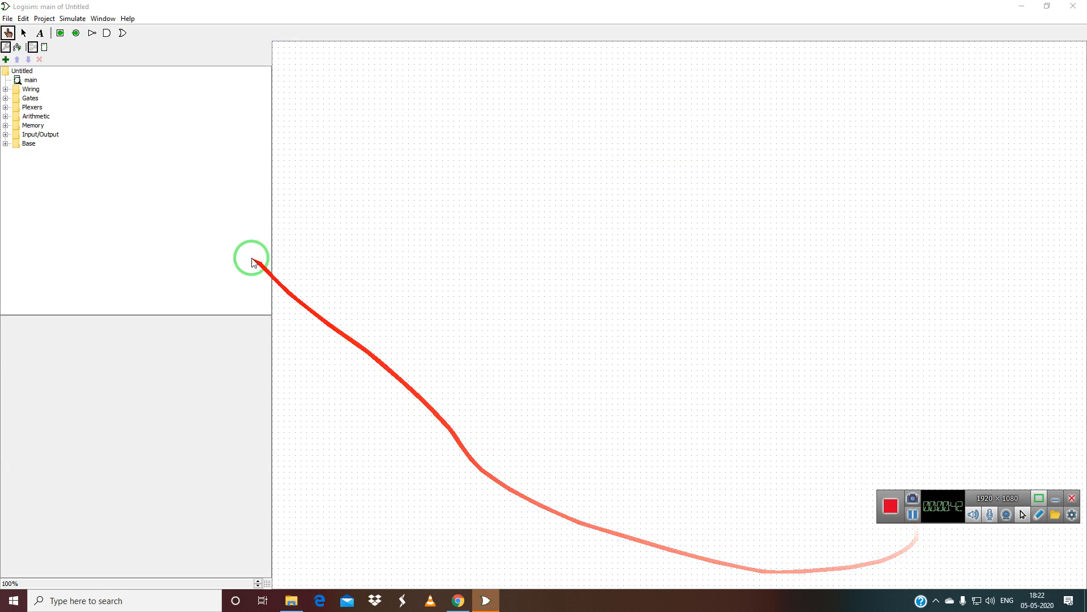
pyautogui.click(96, 19)
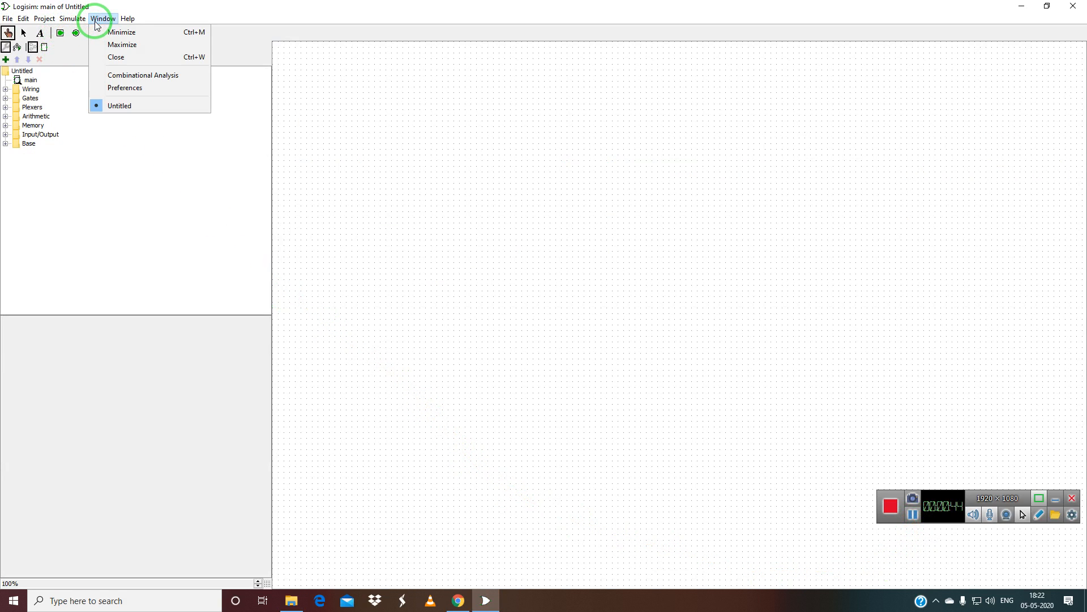
pyautogui.click(130, 78)
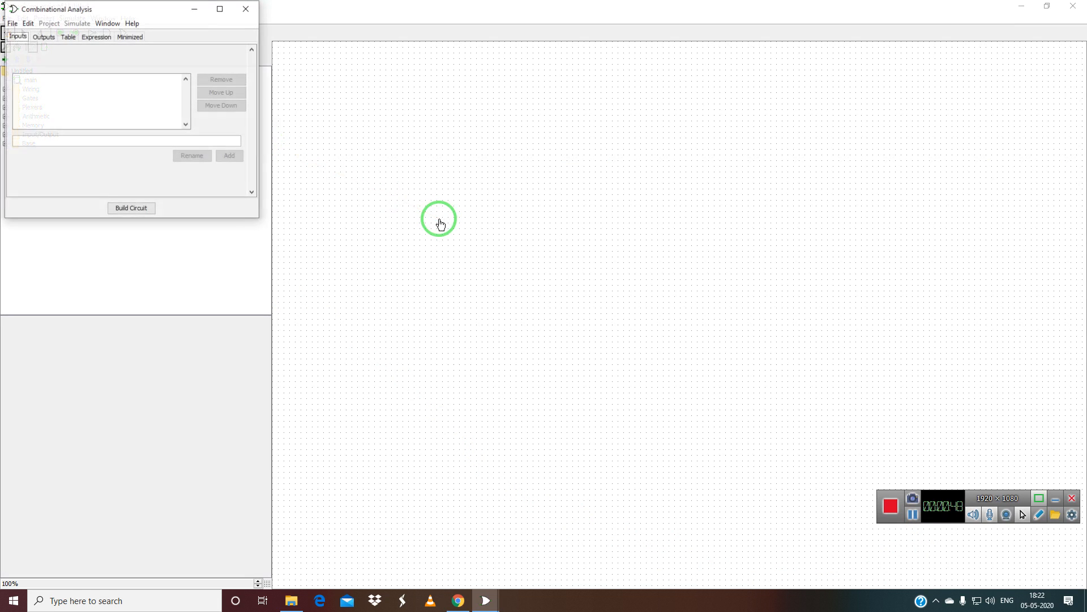
pyautogui.moveTo(98, 6); pyautogui.dragTo(403, 109)
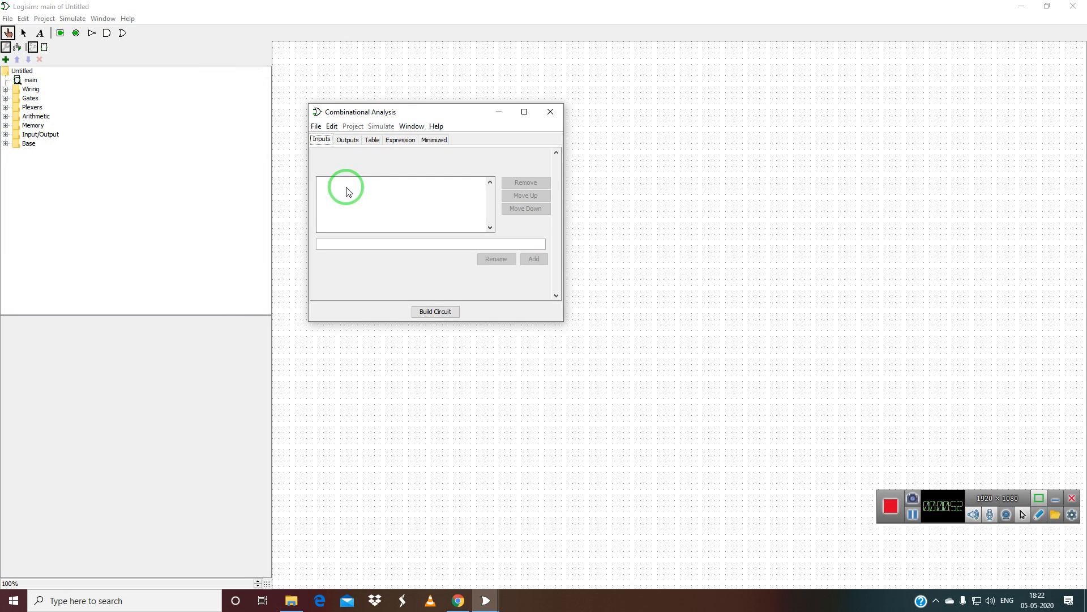
pyautogui.click(350, 242)
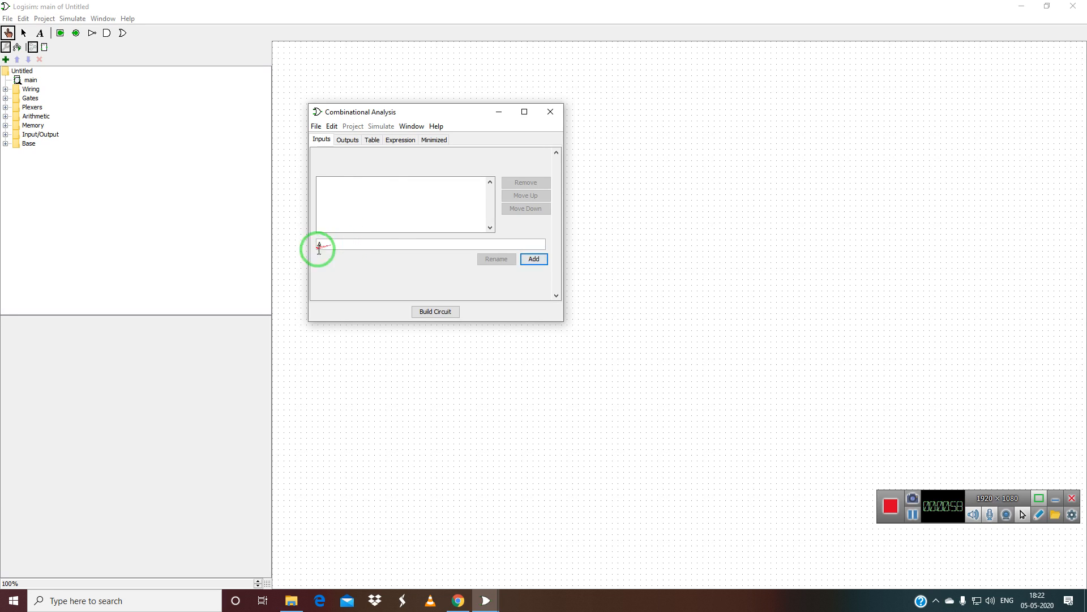
pyautogui.click(534, 259)
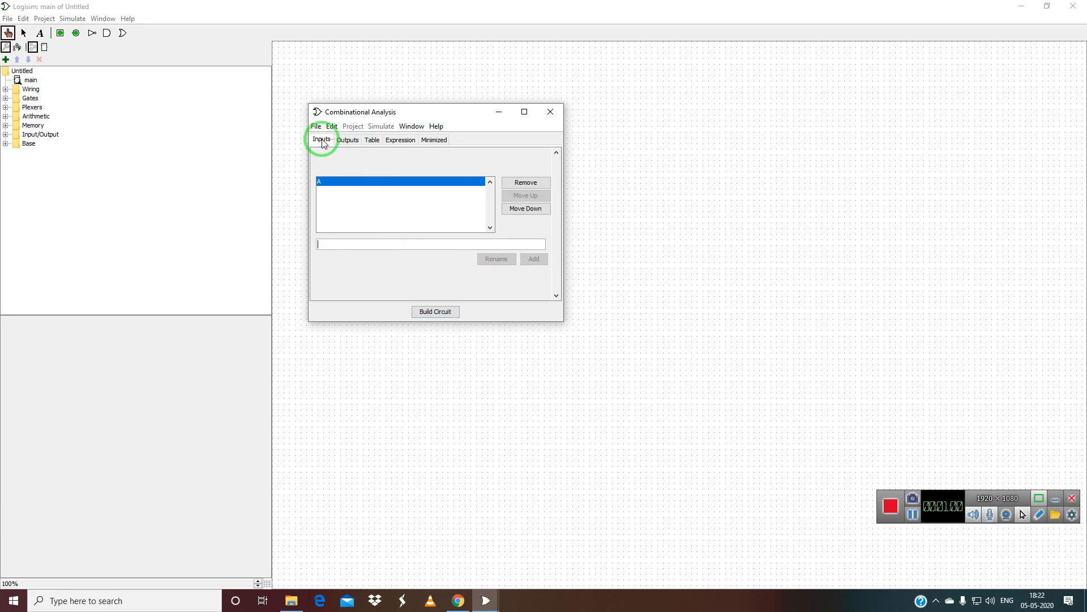
# Close the analysis window, check Preferences, then reopen Combinational Analysis.
pyautogui.click(549, 111)
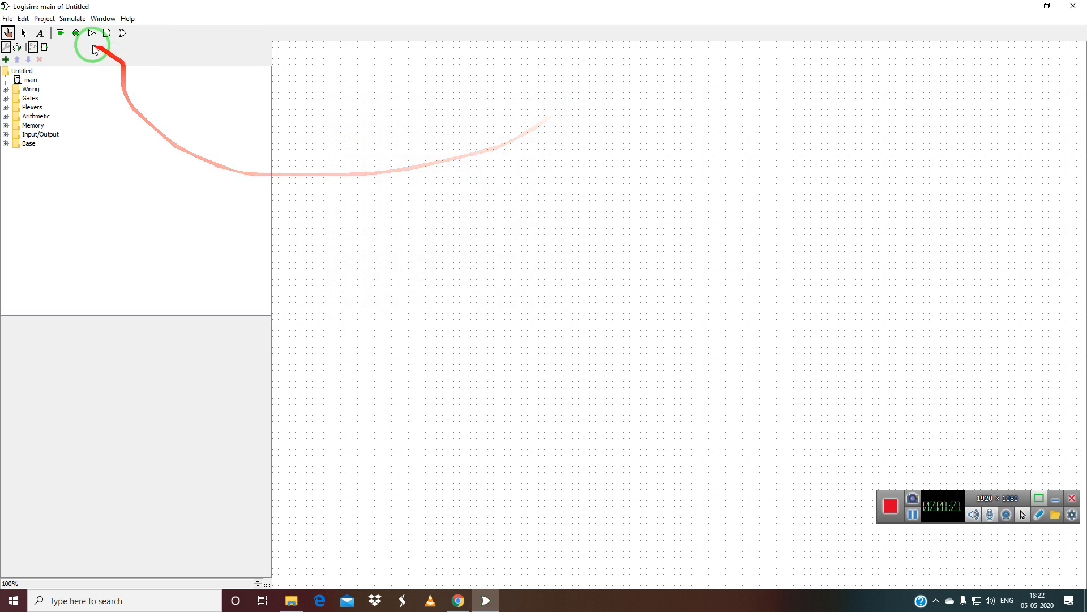
pyautogui.click(72, 20)
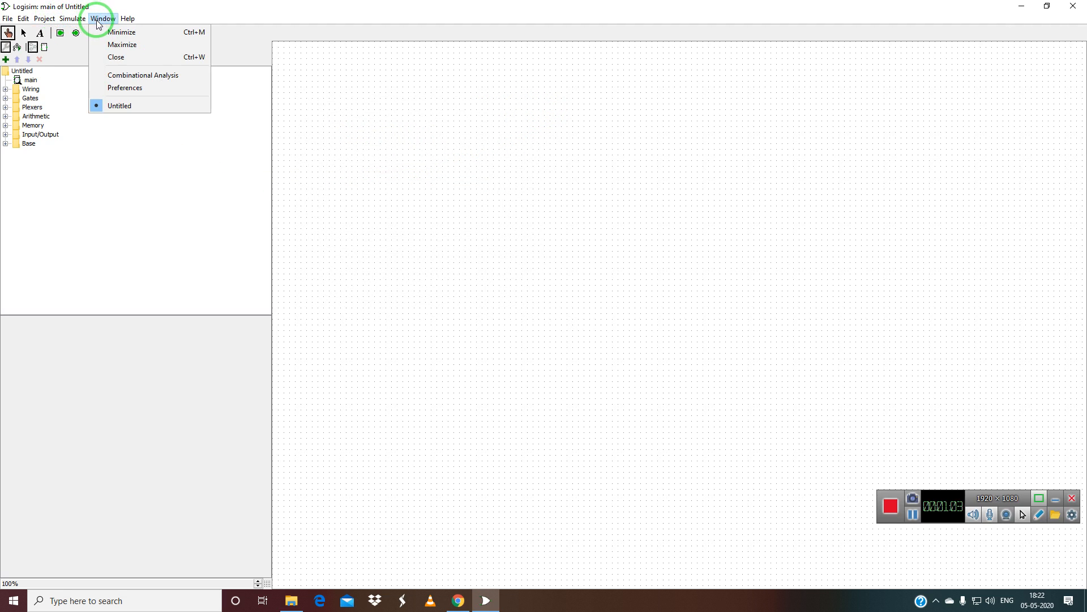
pyautogui.click(124, 88)
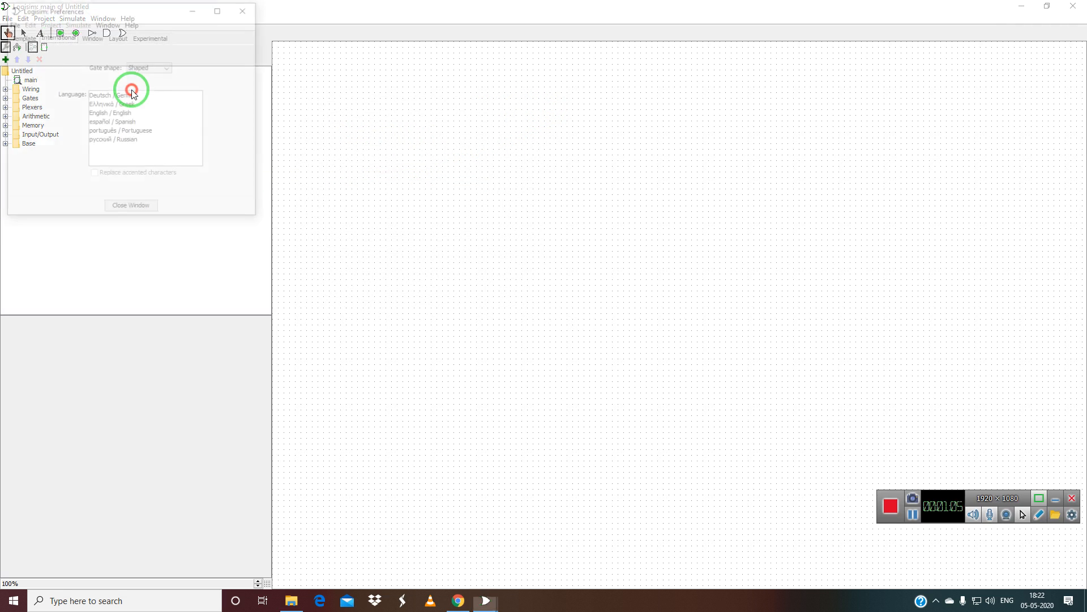
pyautogui.click(246, 9)
pyautogui.click(102, 19)
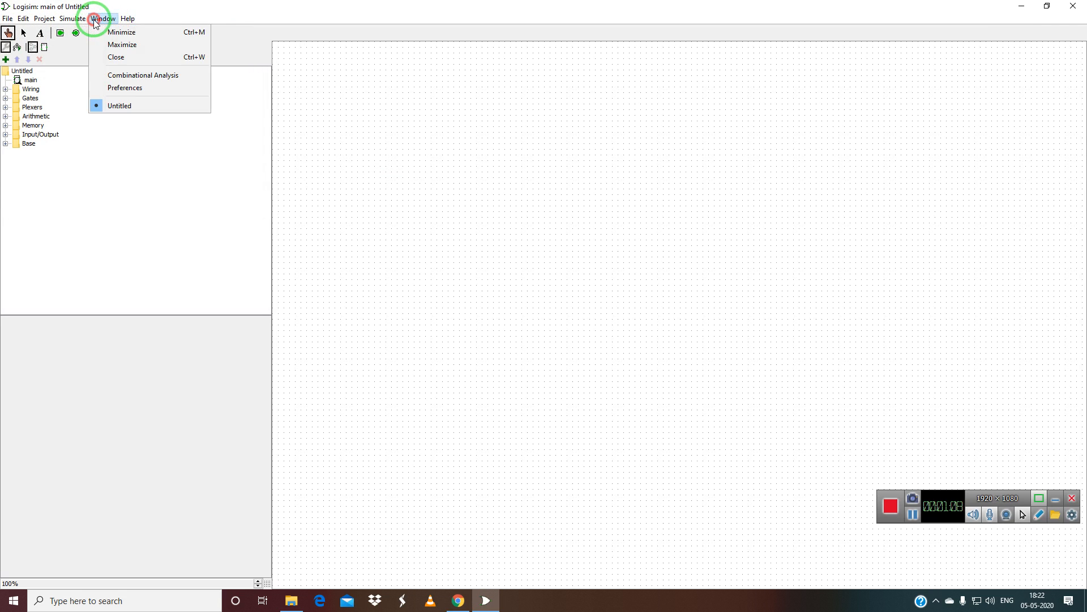
pyautogui.click(121, 75)
# Remove input A, then re-add A and add B and CIN as inputs.
pyautogui.click(321, 182)
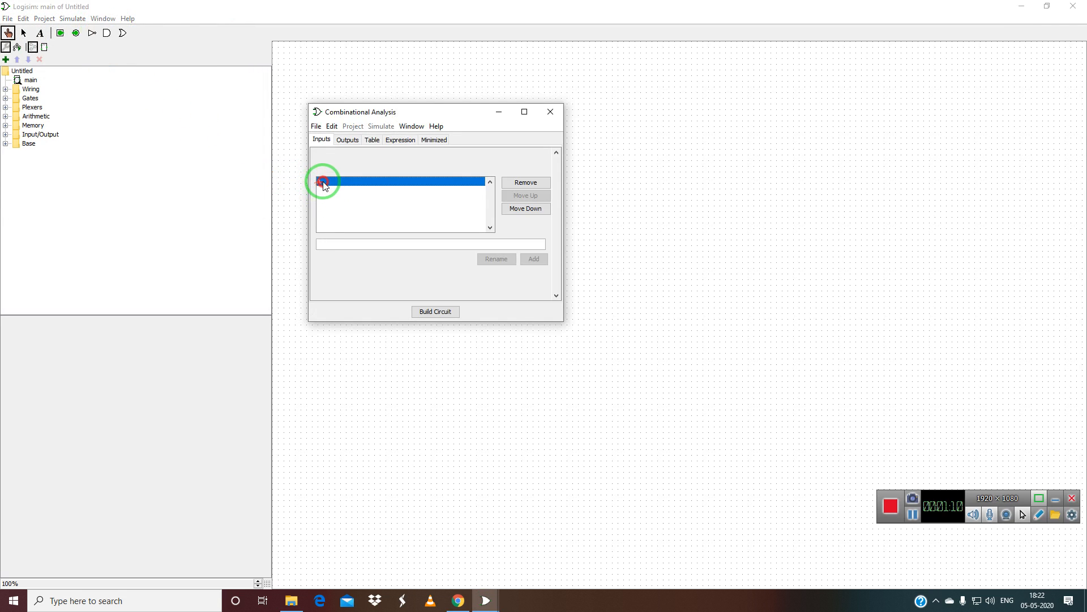
pyautogui.click(526, 183)
pyautogui.click(399, 245)
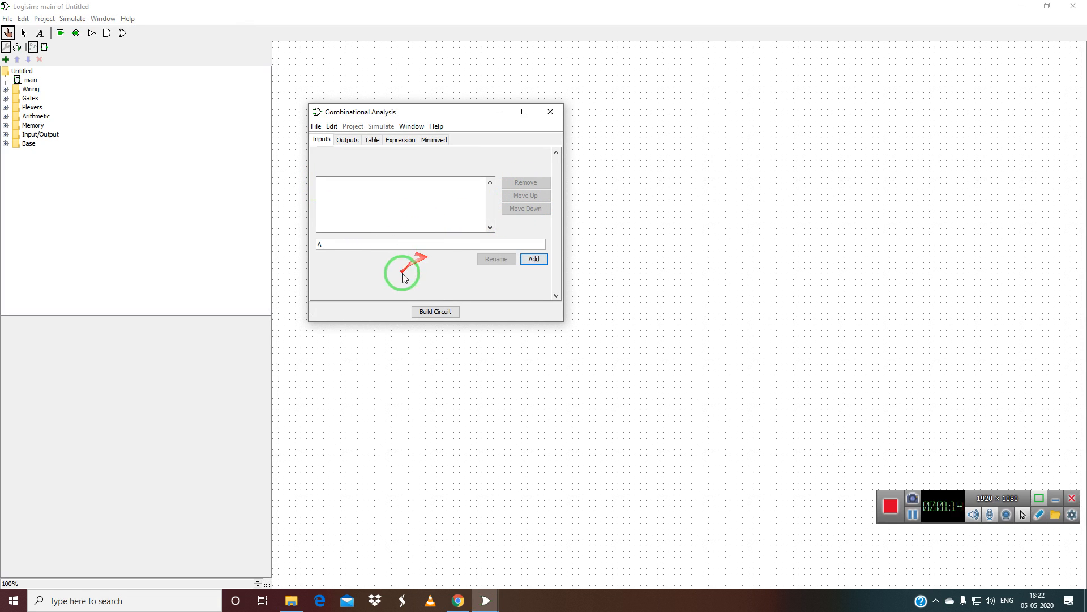
pyautogui.click(534, 259)
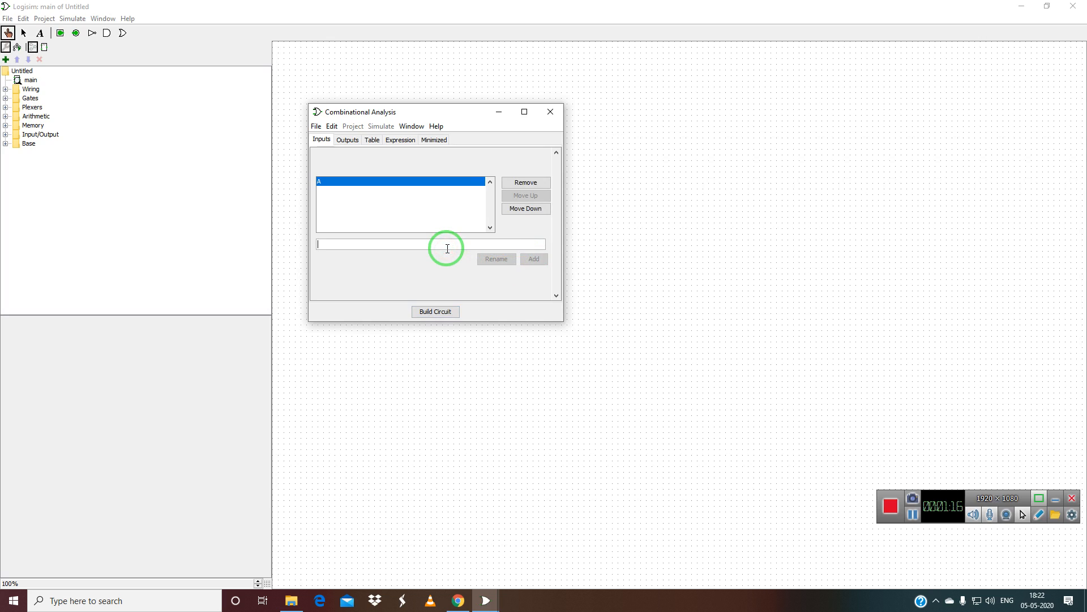
pyautogui.click(534, 259)
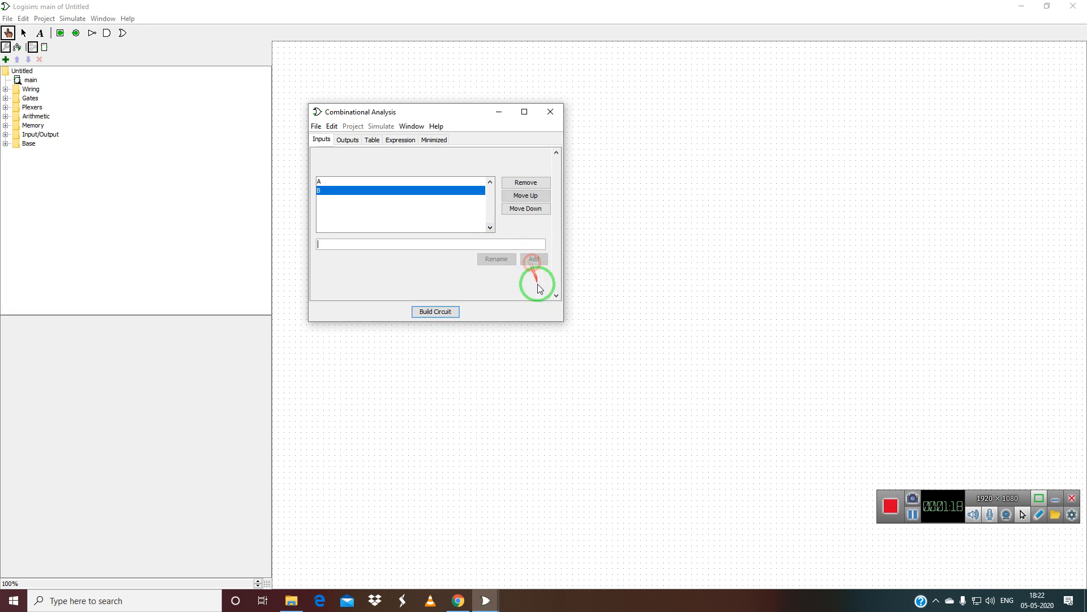
pyautogui.click(400, 244)
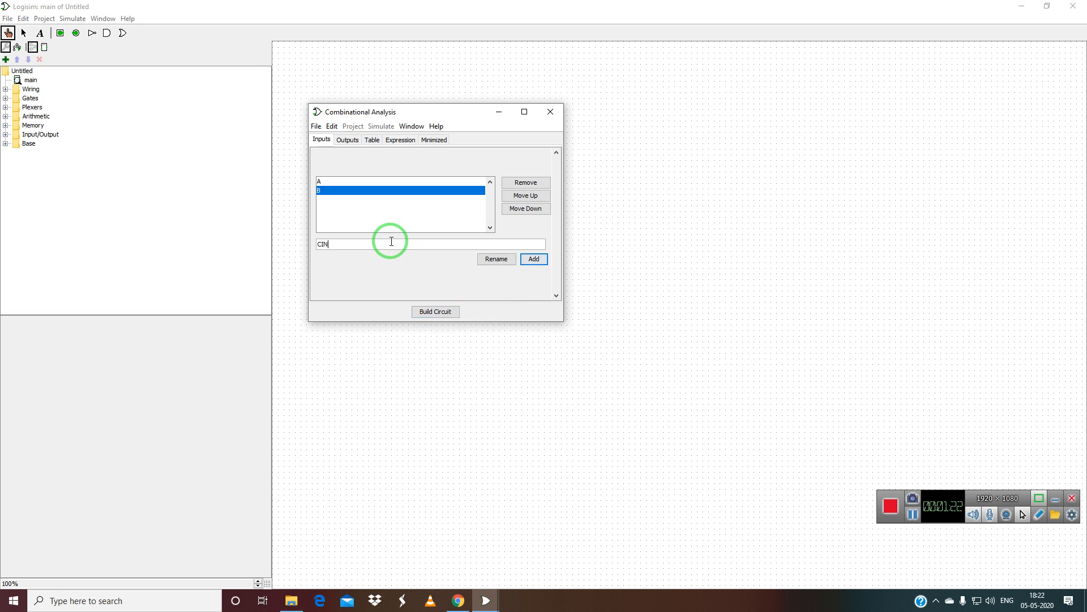
pyautogui.click(534, 259)
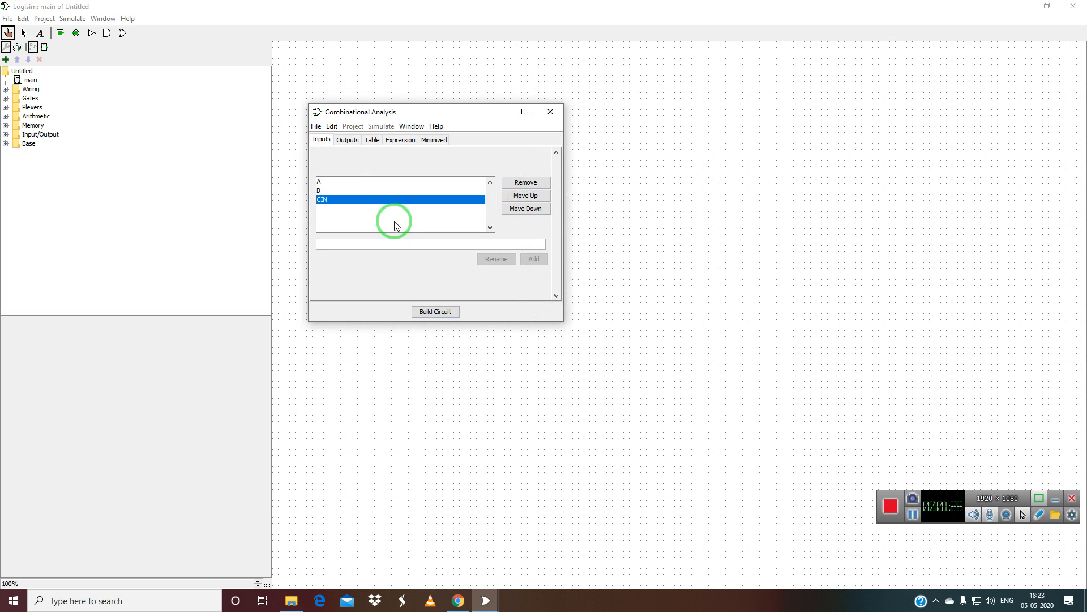
pyautogui.click(1040, 515)
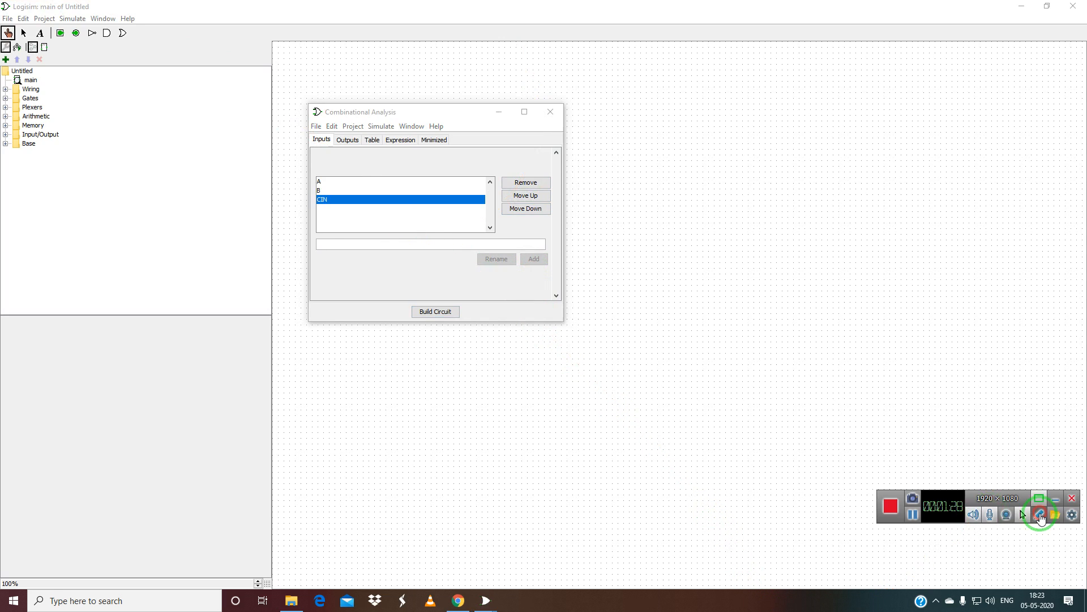
# Sketch an on-screen block diagram with inputs A, B, Cin and outputs Sum, Cout.
pyautogui.click(1038, 531)
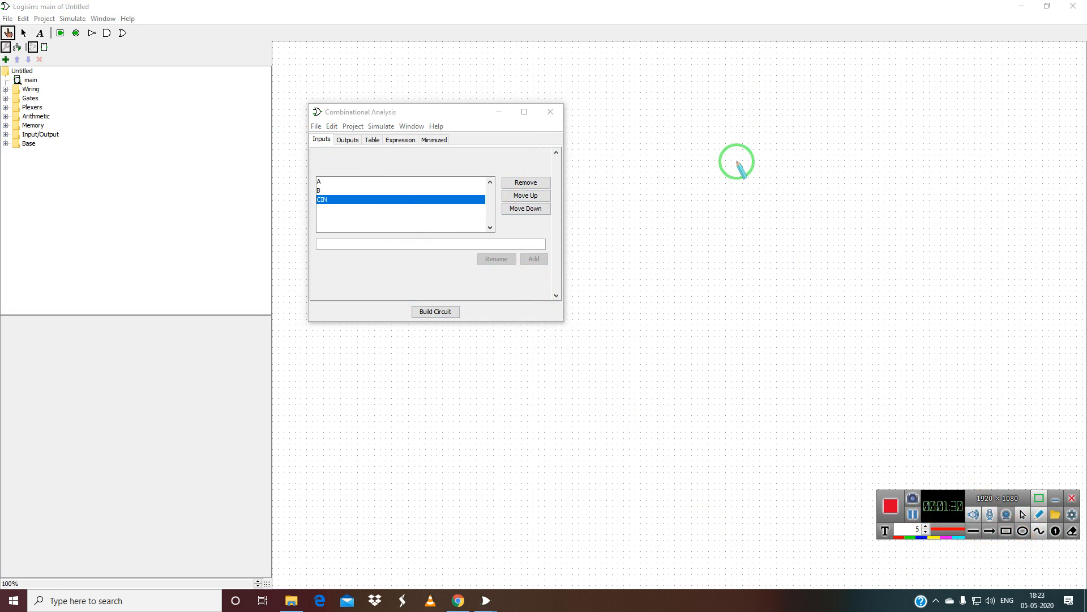
pyautogui.moveTo(713, 208)
pyautogui.mouseDown()
pyautogui.moveTo(842, 187)
pyautogui.moveTo(855, 306)
pyautogui.moveTo(702, 324)
pyautogui.moveTo(697, 214)
pyautogui.mouseUp()
pyautogui.moveTo(622, 254); pyautogui.dragTo(694, 252)
pyautogui.moveTo(633, 316); pyautogui.dragTo(706, 306)
pyautogui.moveTo(596, 246)
pyautogui.mouseDown()
pyautogui.moveTo(599, 275)
pyautogui.moveTo(613, 271)
pyautogui.moveTo(601, 261)
pyautogui.mouseUp()
pyautogui.moveTo(598, 310)
pyautogui.mouseDown()
pyautogui.moveTo(614, 352)
pyautogui.moveTo(727, 106)
pyautogui.moveTo(748, 194)
pyautogui.moveTo(766, 178)
pyautogui.mouseUp()
pyautogui.moveTo(780, 110)
pyautogui.mouseDown()
pyautogui.moveTo(772, 168)
pyautogui.moveTo(784, 165)
pyautogui.mouseUp()
pyautogui.moveTo(789, 159)
pyautogui.mouseDown()
pyautogui.moveTo(794, 176)
pyautogui.moveTo(813, 161)
pyautogui.moveTo(819, 169)
pyautogui.mouseUp()
pyautogui.click(785, 136)
pyautogui.moveTo(852, 260); pyautogui.dragTo(914, 241)
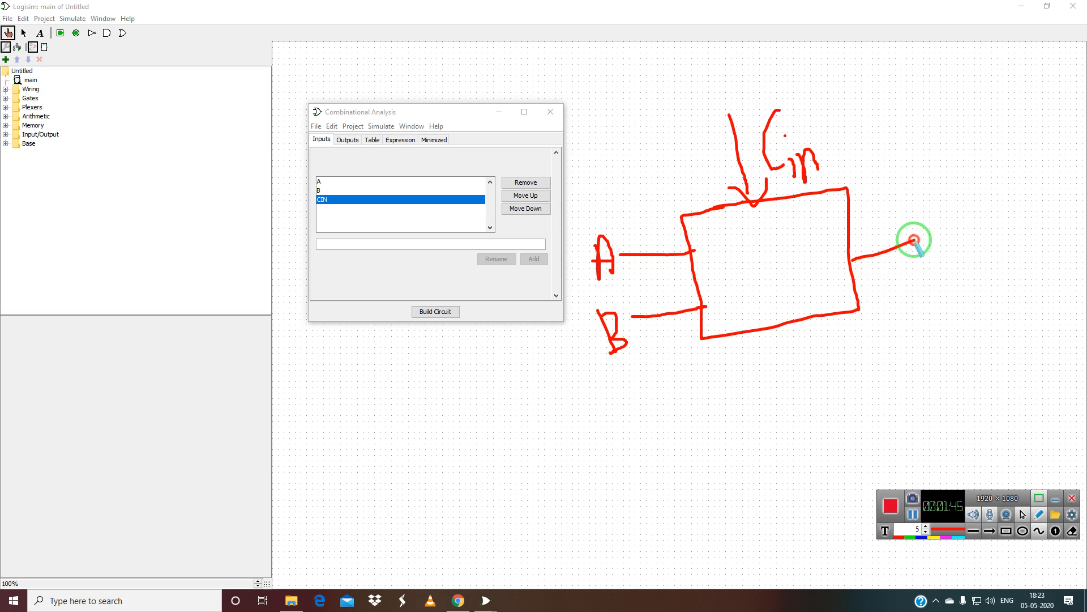
pyautogui.moveTo(957, 209)
pyautogui.mouseDown()
pyautogui.moveTo(942, 226)
pyautogui.moveTo(953, 260)
pyautogui.moveTo(1067, 202)
pyautogui.mouseUp()
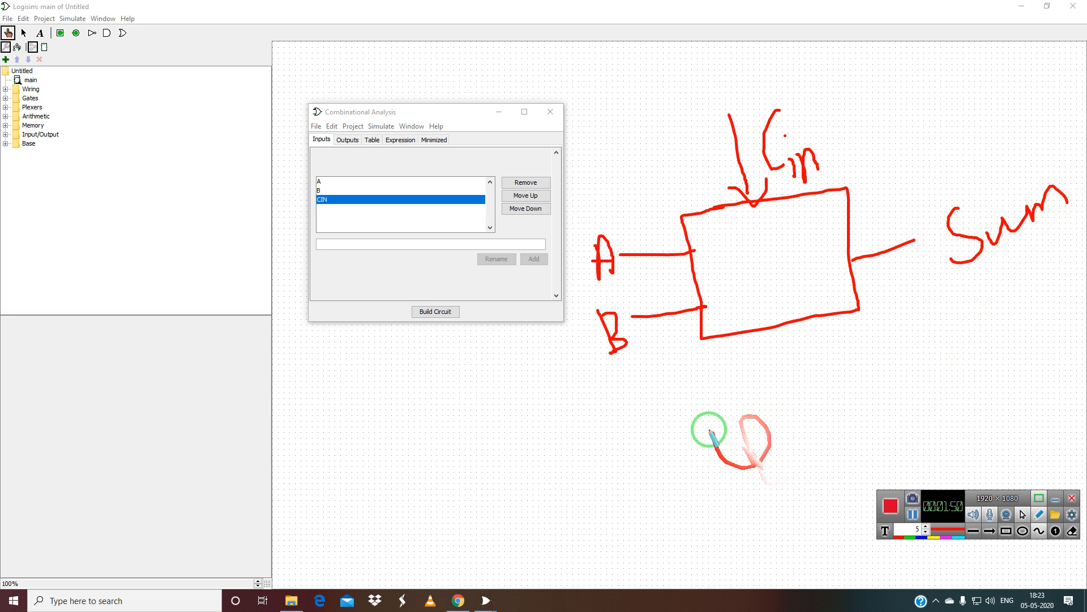
pyautogui.moveTo(773, 333); pyautogui.dragTo(792, 391)
pyautogui.moveTo(768, 386); pyautogui.dragTo(816, 369)
pyautogui.moveTo(786, 434)
pyautogui.mouseDown()
pyautogui.moveTo(777, 478)
pyautogui.moveTo(804, 462)
pyautogui.mouseUp()
pyautogui.moveTo(824, 431)
pyautogui.mouseDown()
pyautogui.moveTo(826, 454)
pyautogui.moveTo(894, 355)
pyautogui.moveTo(912, 388)
pyautogui.moveTo(921, 351)
pyautogui.mouseUp()
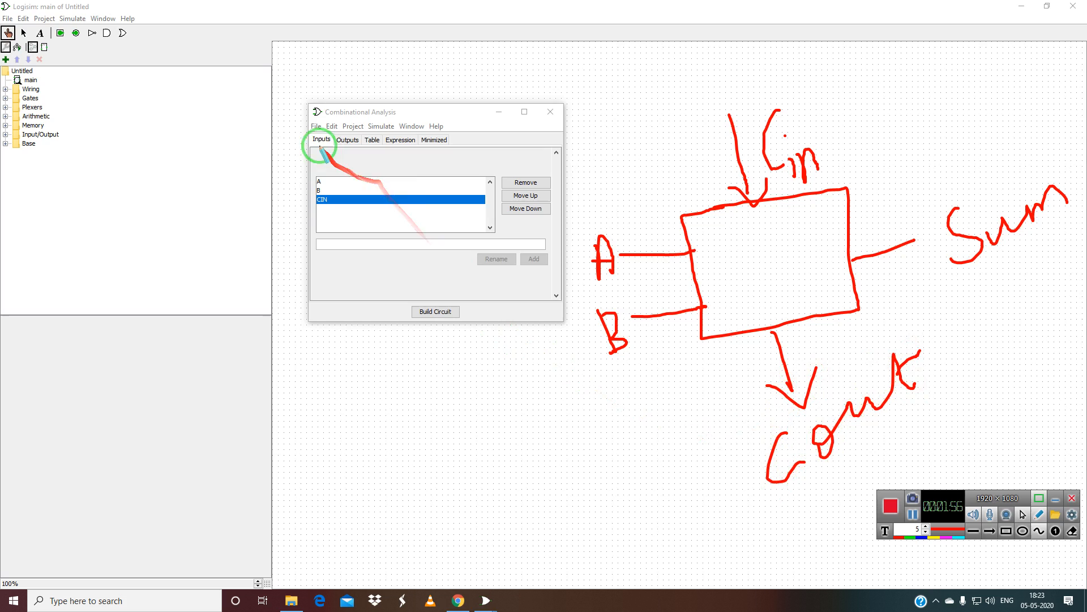
# Circle the sketched A, B and Cin and link them to the input list, then erase the links.
pyautogui.moveTo(609, 220)
pyautogui.mouseDown()
pyautogui.moveTo(598, 270)
pyautogui.moveTo(605, 227)
pyautogui.moveTo(606, 308)
pyautogui.moveTo(617, 296)
pyautogui.mouseUp()
pyautogui.moveTo(750, 110)
pyautogui.mouseDown()
pyautogui.moveTo(773, 90)
pyautogui.moveTo(740, 101)
pyautogui.mouseUp()
pyautogui.moveTo(603, 251)
pyautogui.mouseDown()
pyautogui.moveTo(408, 218)
pyautogui.moveTo(328, 183)
pyautogui.mouseUp()
pyautogui.moveTo(605, 347)
pyautogui.mouseDown()
pyautogui.moveTo(488, 296)
pyautogui.moveTo(321, 192)
pyautogui.mouseUp()
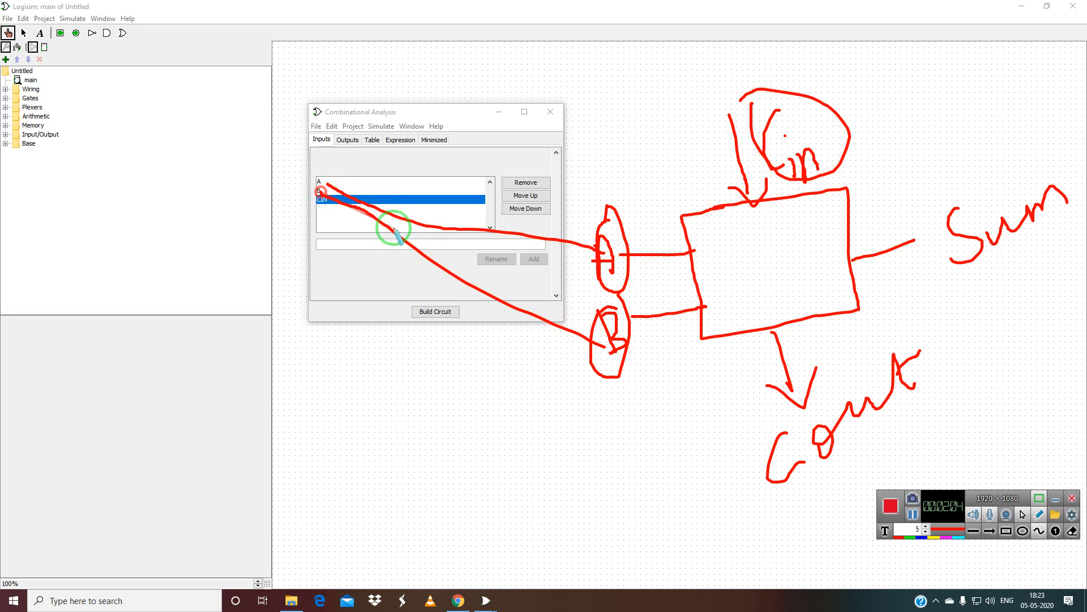
pyautogui.moveTo(750, 137); pyautogui.dragTo(324, 204)
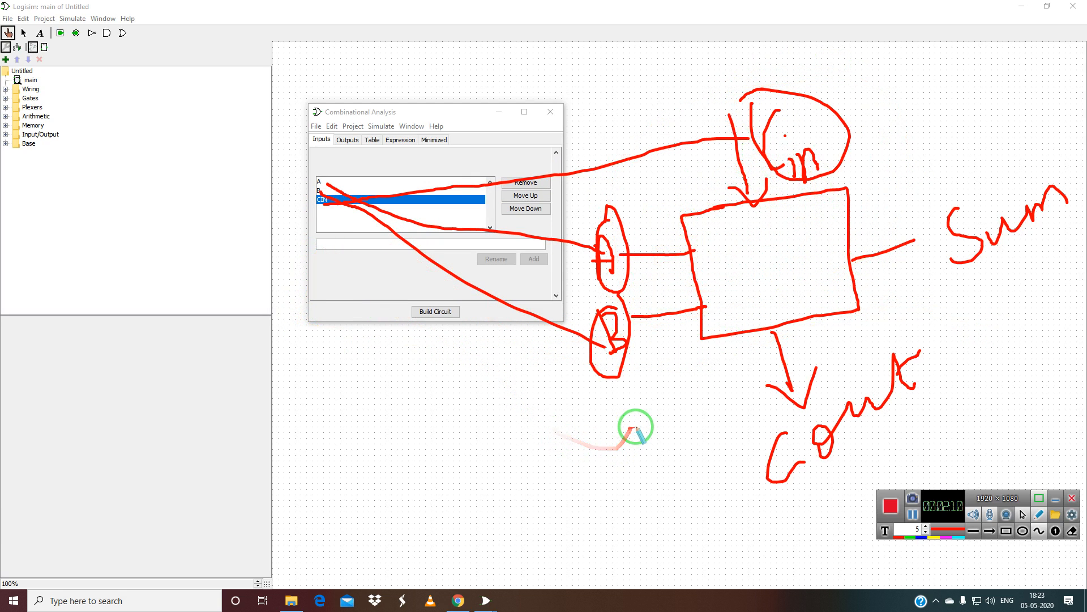
pyautogui.hotkey('ctrl', 'z')
pyautogui.hotkey('ctrl', 'z')
pyautogui.hotkey('ctrl', 'z')
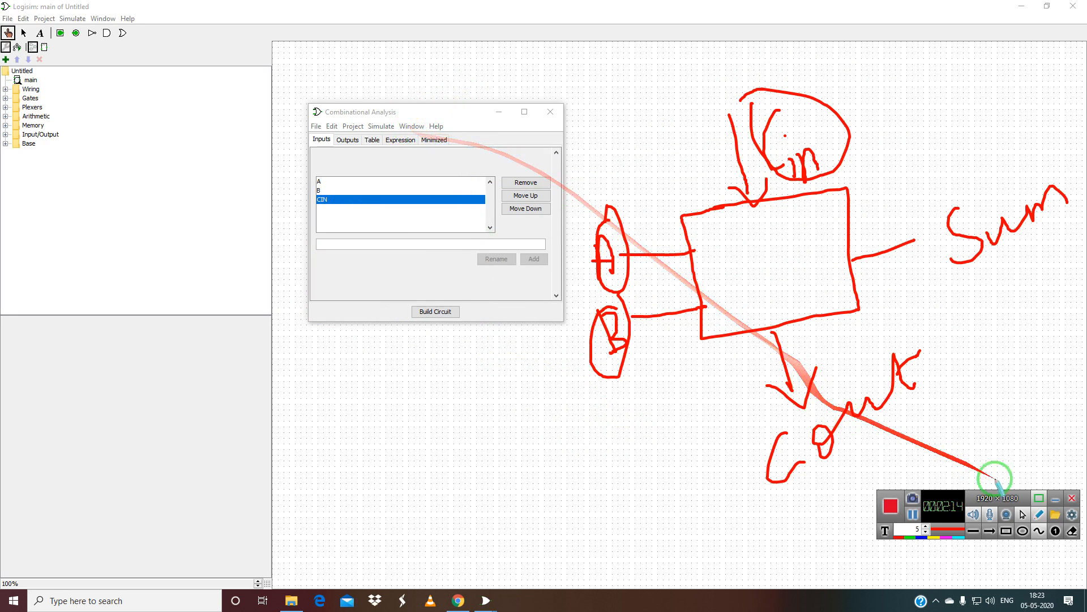
pyautogui.click(1039, 515)
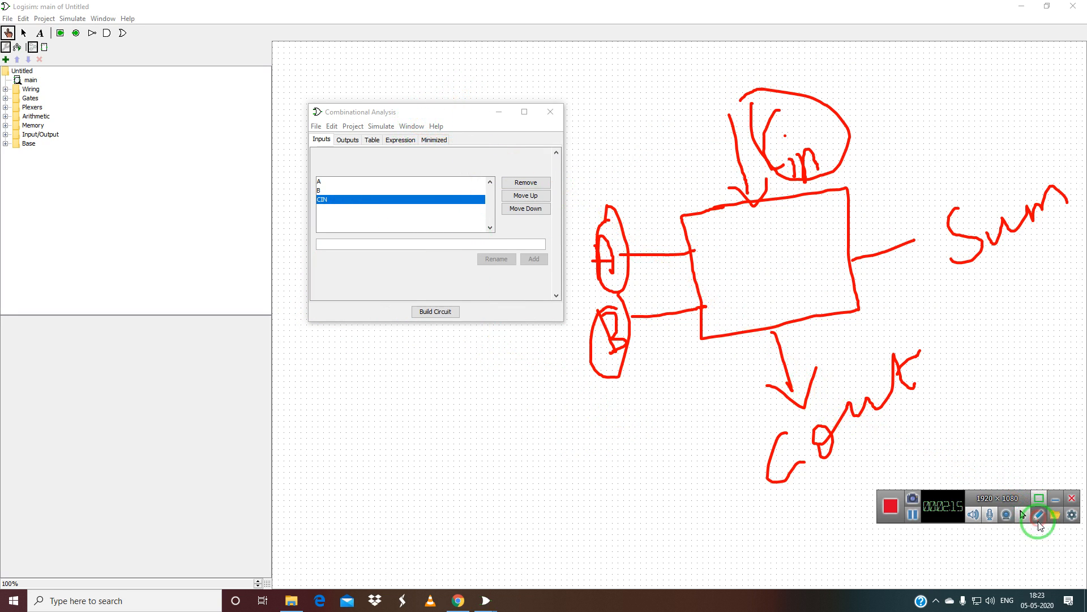
# Add COUT and SUM as outputs in the Outputs tab.
pyautogui.click(348, 139)
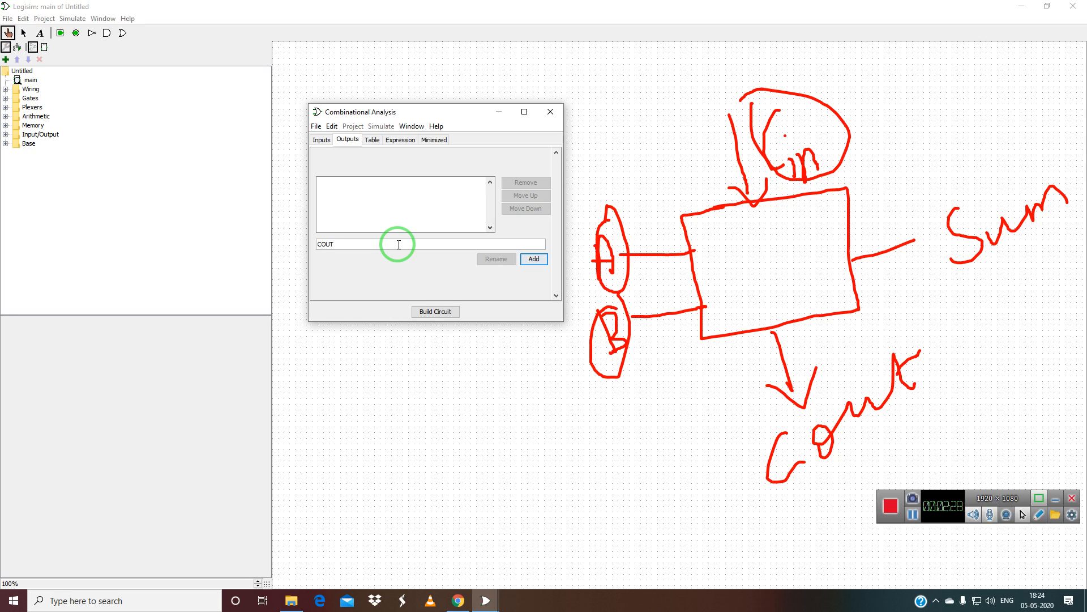
pyautogui.click(533, 260)
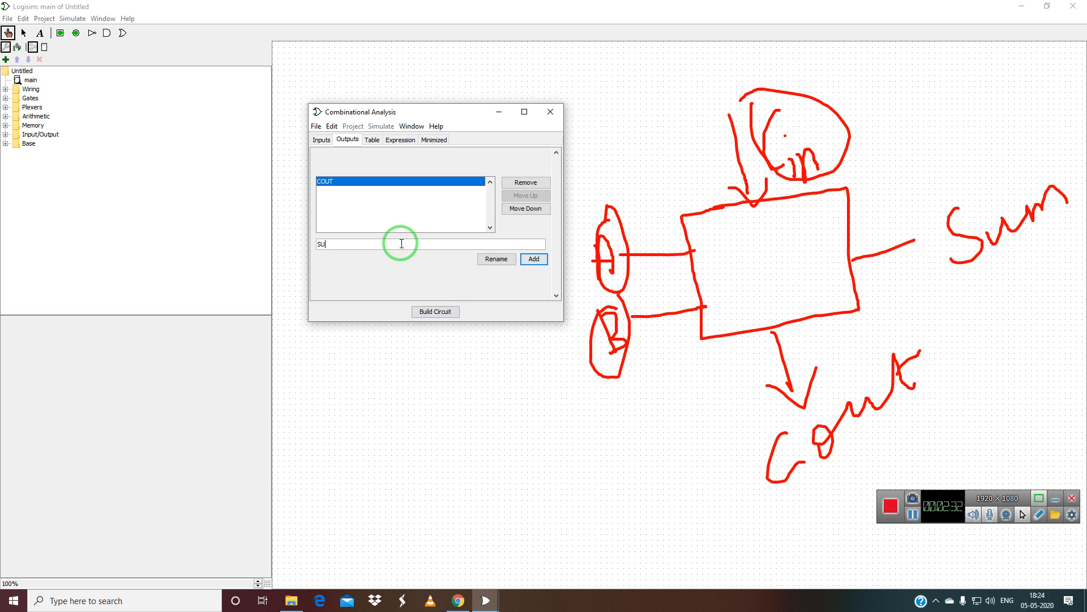
pyautogui.click(535, 259)
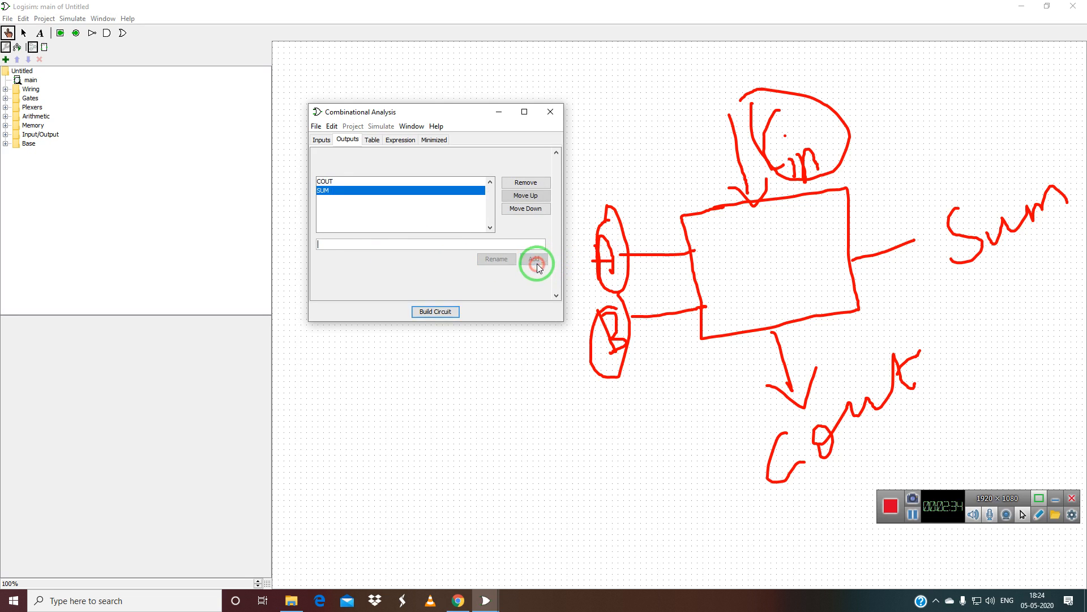
pyautogui.click(1039, 517)
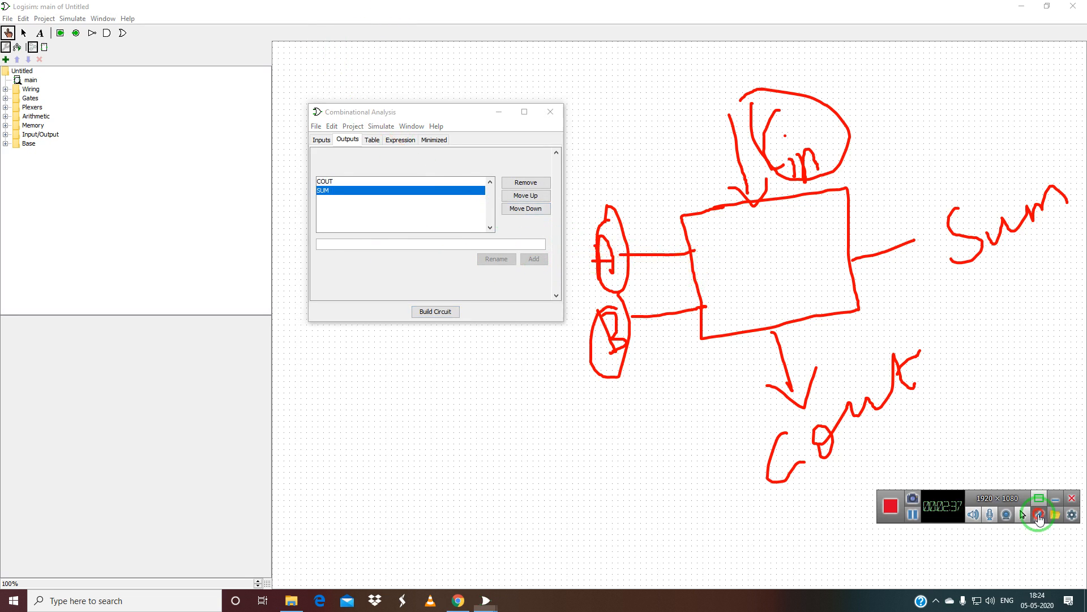
pyautogui.moveTo(824, 463)
pyautogui.mouseDown()
pyautogui.moveTo(165, 279)
pyautogui.moveTo(310, 181)
pyautogui.mouseUp()
pyautogui.moveTo(994, 243)
pyautogui.mouseDown()
pyautogui.moveTo(912, 61)
pyautogui.moveTo(371, 174)
pyautogui.moveTo(349, 188)
pyautogui.mouseUp()
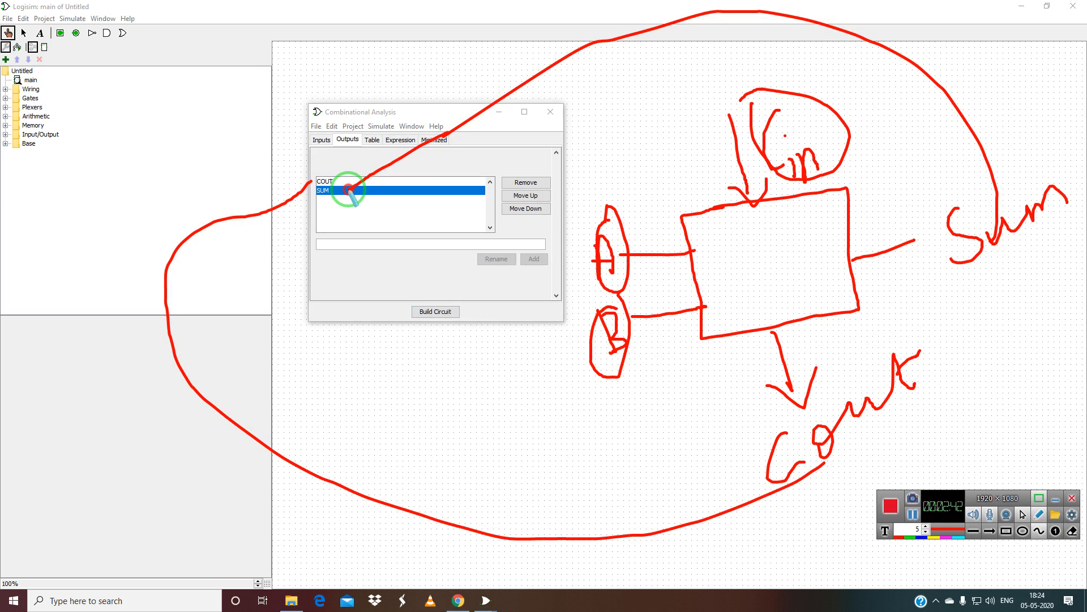
pyautogui.moveTo(897, 232)
pyautogui.mouseDown()
pyautogui.moveTo(912, 232)
pyautogui.moveTo(896, 280)
pyautogui.mouseUp()
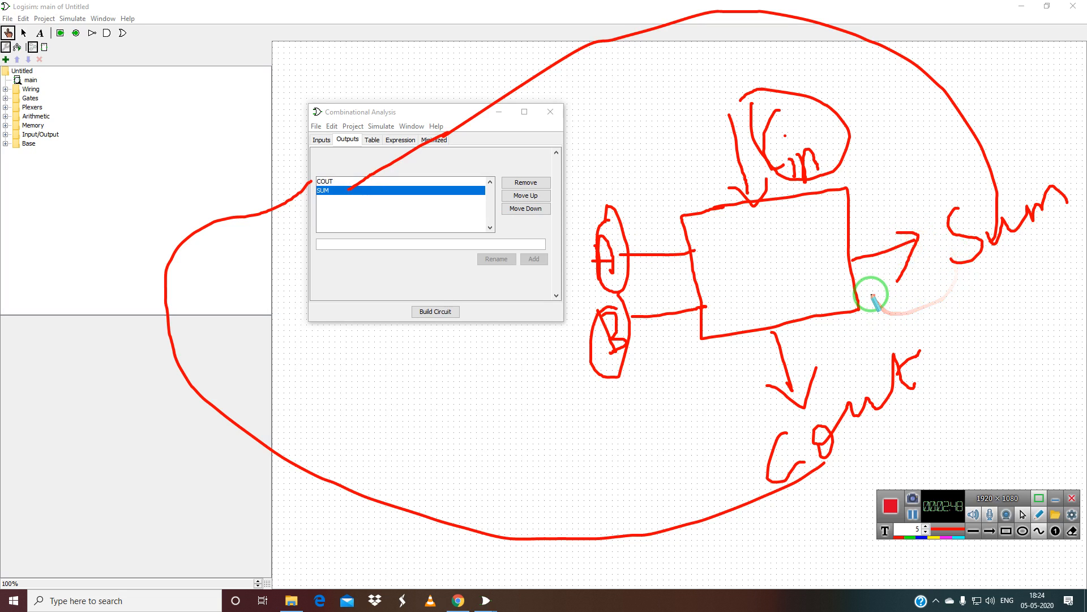
pyautogui.hotkey('ctrl', 'z')
pyautogui.hotkey('ctrl', 'z')
pyautogui.hotkey('ctrl', 'z')
pyautogui.hotkey('ctrl', 'z')
pyautogui.hotkey('ctrl', 'z')
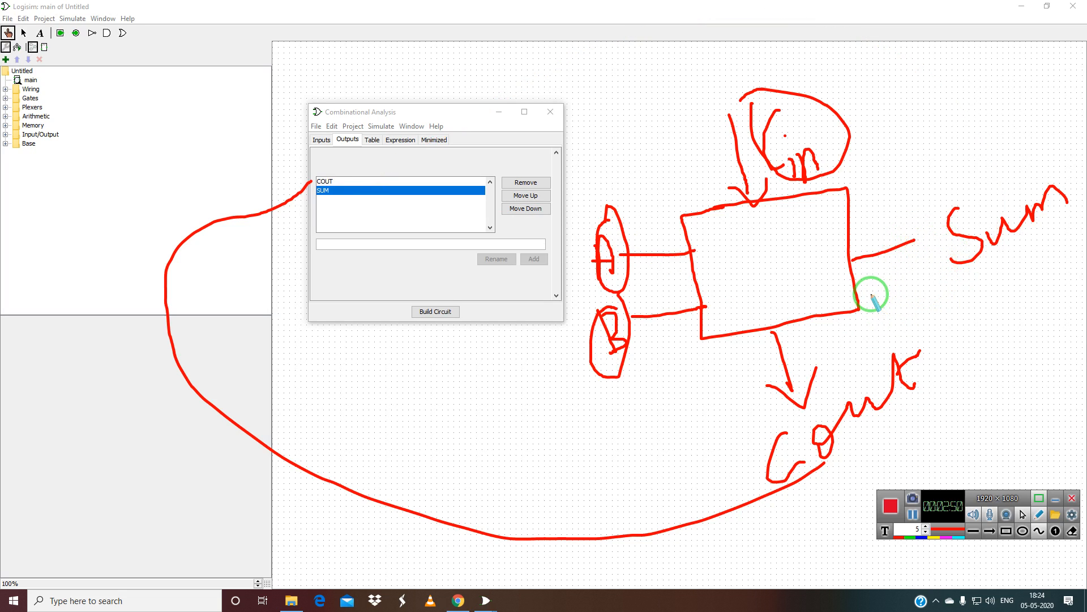
pyautogui.hotkey('ctrl', 'z')
pyautogui.hotkey('ctrl', 'z')
pyautogui.hotkey('ctrl', 'z')
pyautogui.hotkey('ctrl', 'z')
pyautogui.hotkey('ctrl', 'z')
pyautogui.hotkey('ctrl', 'z')
pyautogui.hotkey('ctrl', 'z')
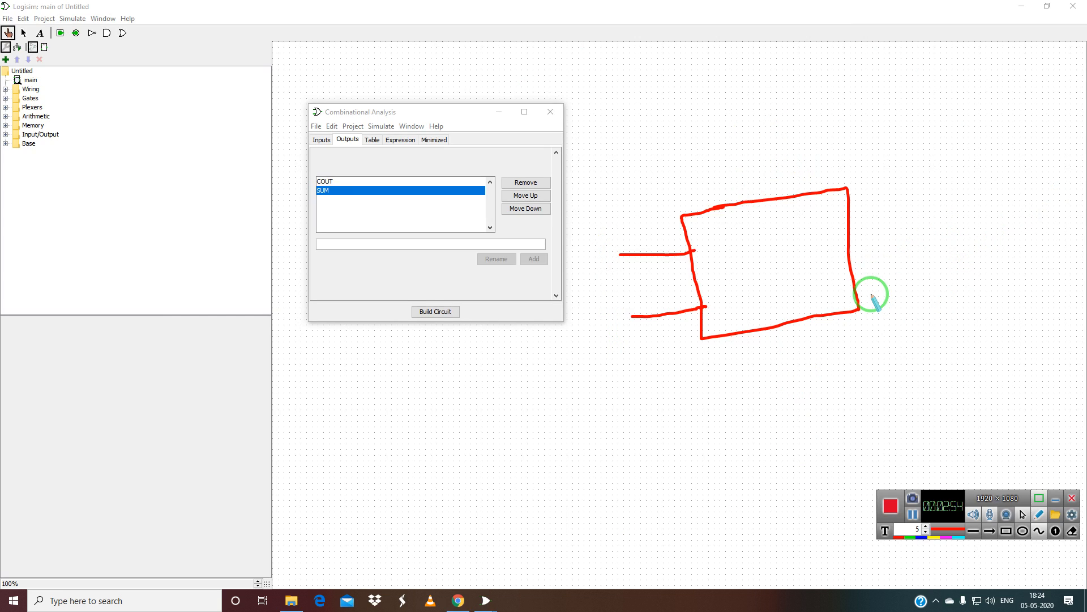
pyautogui.hotkey('ctrl', 'z')
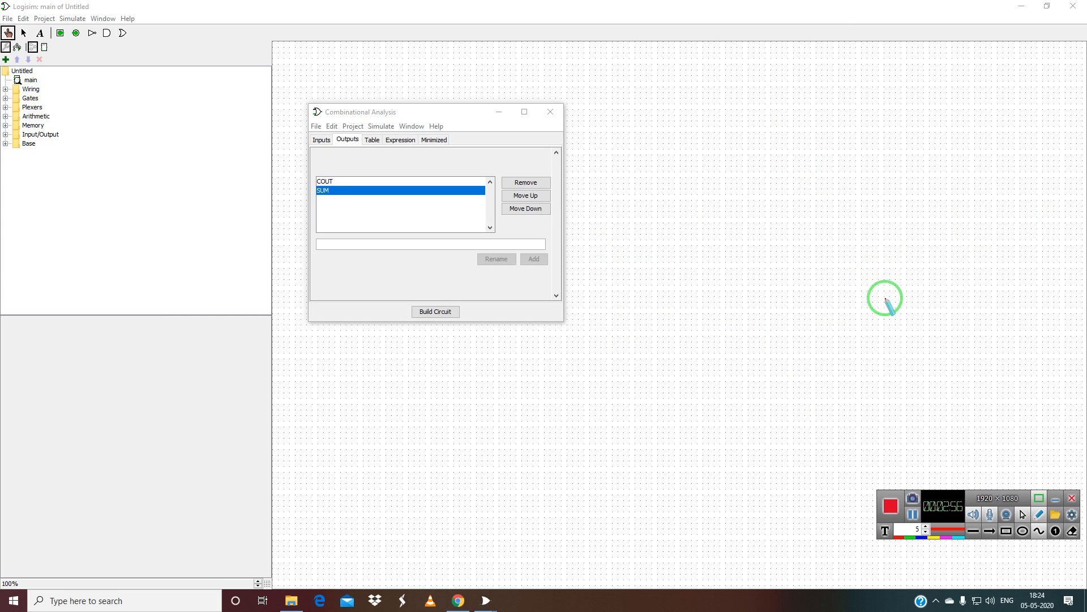
pyautogui.click(1023, 515)
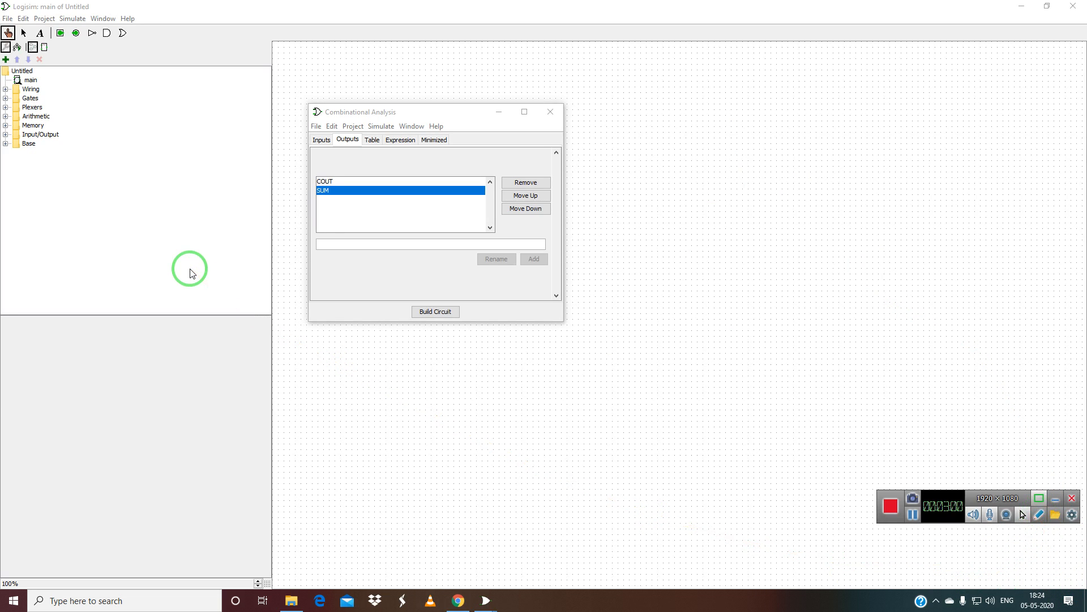
# Fill in COUT values, setting 1 for rows 1,1,0 and 1,1,1.
pyautogui.click(371, 141)
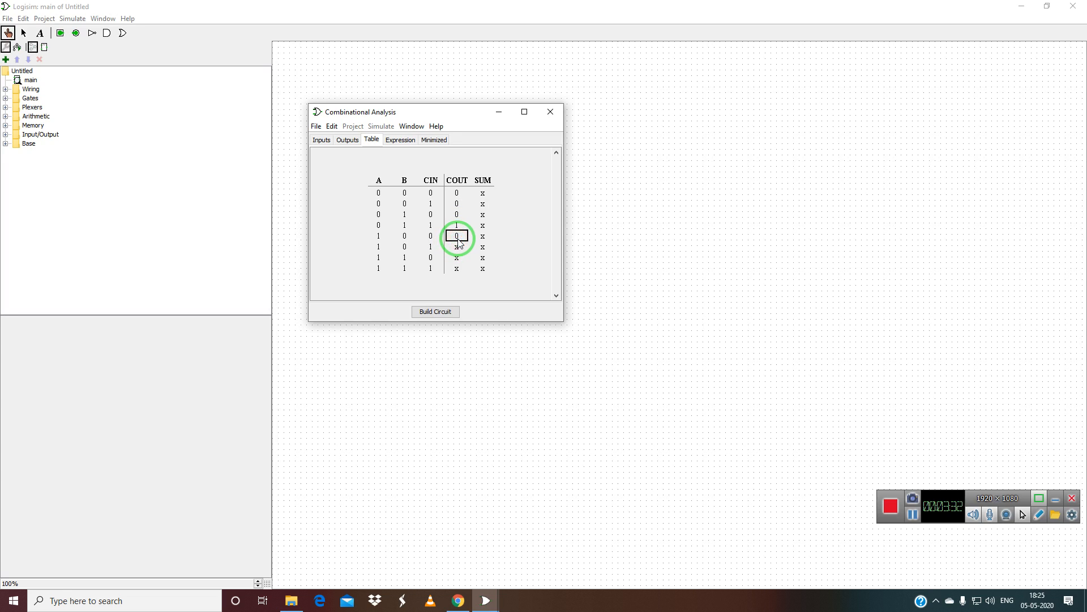
pyautogui.click(457, 247)
pyautogui.doubleClick(458, 258)
pyautogui.click(458, 268)
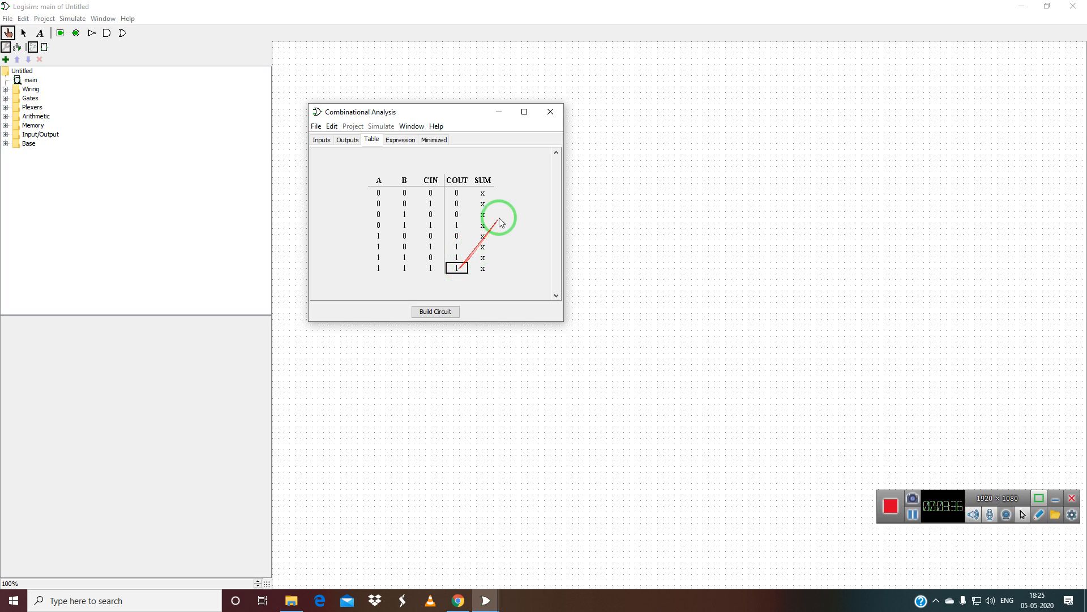
# Fill in the SUM column and view COUT = B CIN + A CIN + A B.
pyautogui.doubleClick(486, 204)
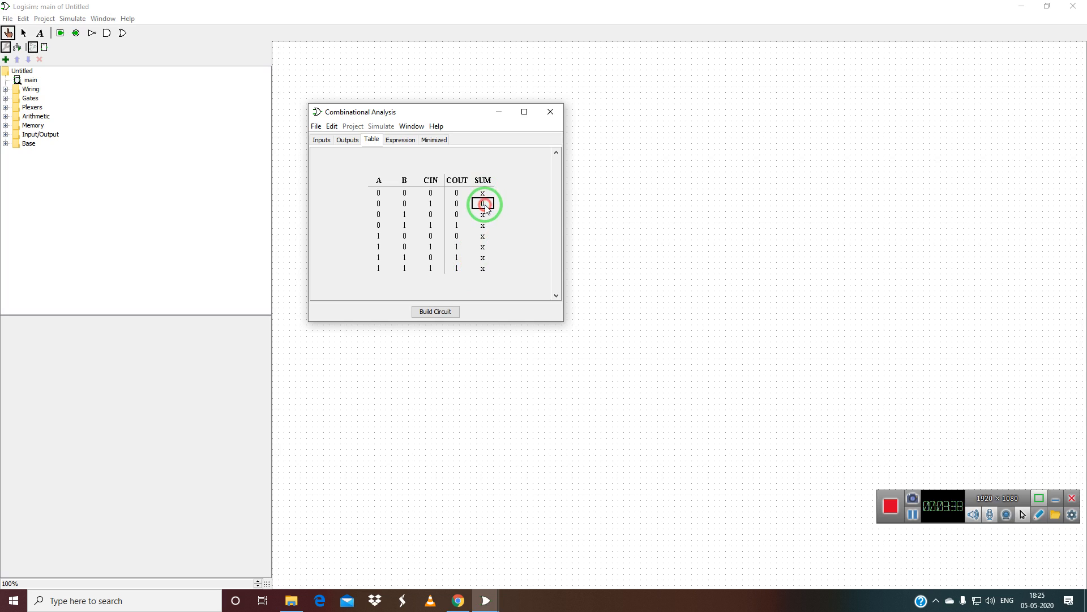
pyautogui.click(483, 194)
pyautogui.doubleClick(485, 215)
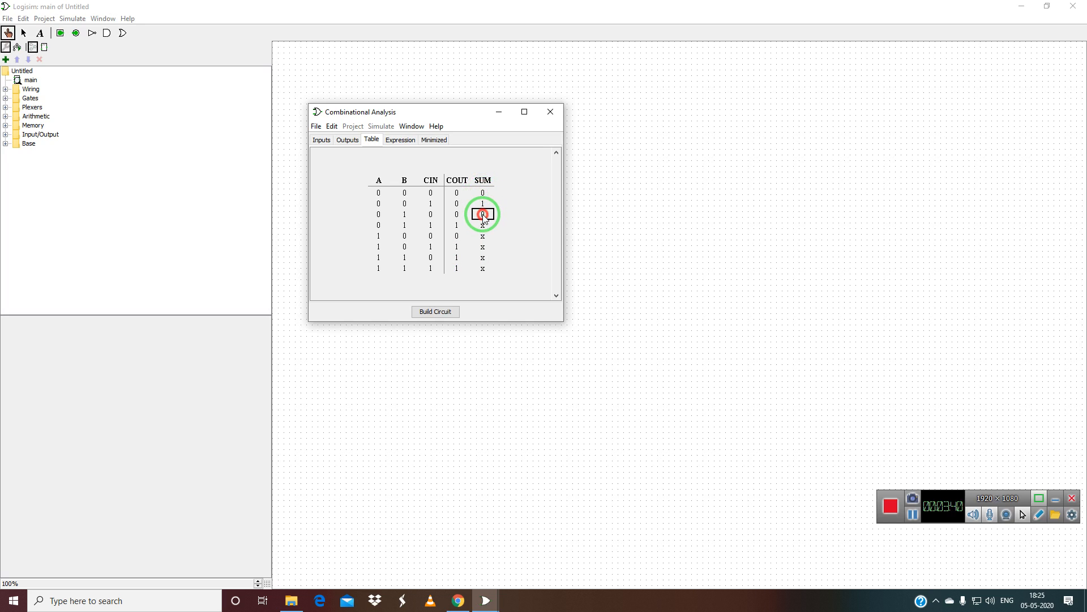
pyautogui.click(484, 233)
pyautogui.click(479, 227)
pyautogui.click(482, 238)
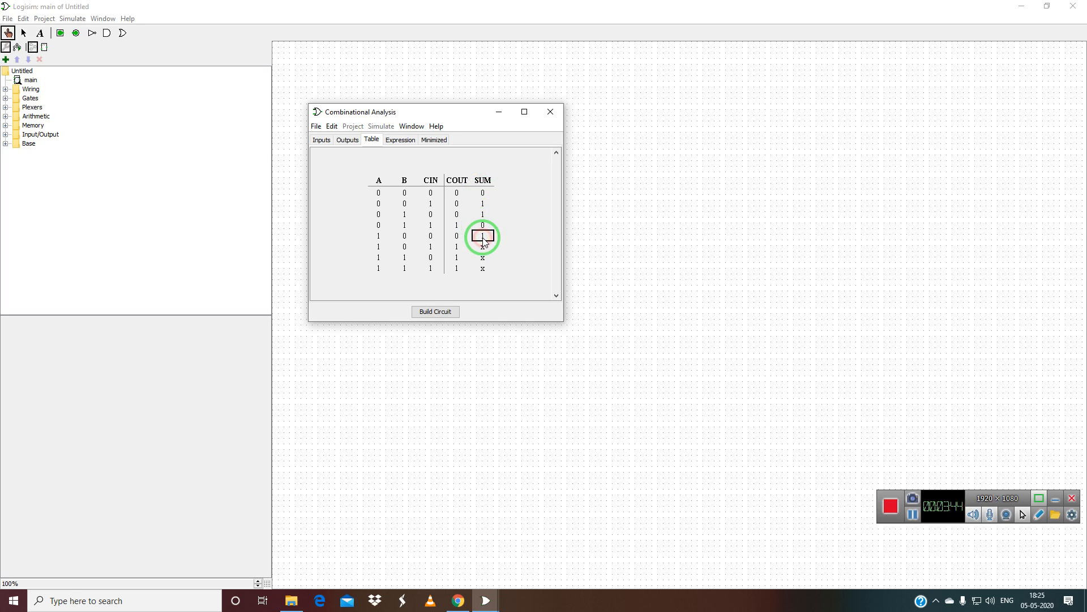
pyautogui.click(484, 248)
pyautogui.click(484, 258)
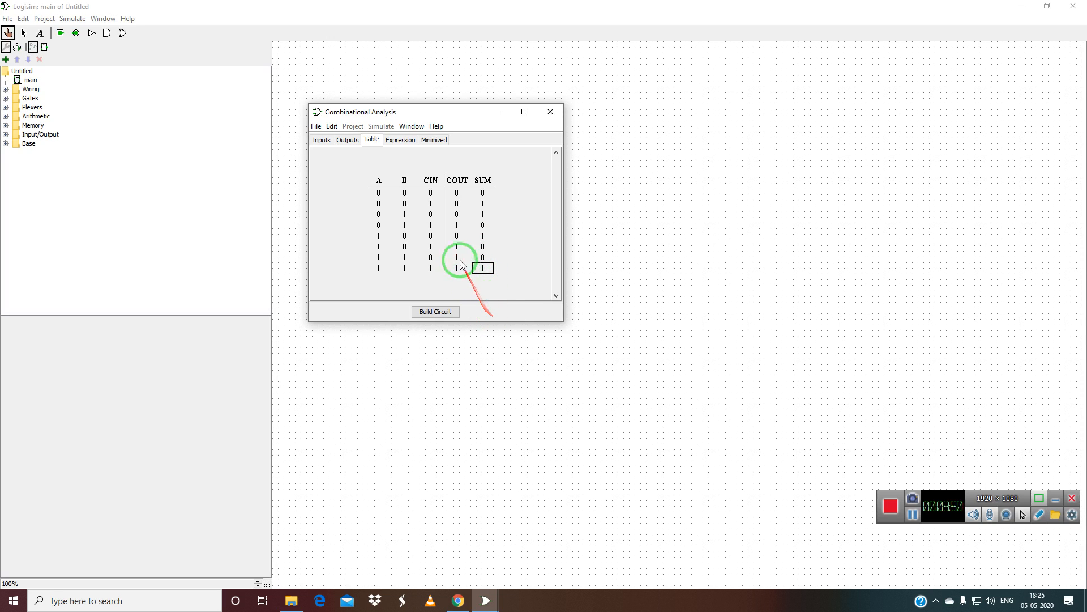
pyautogui.click(404, 142)
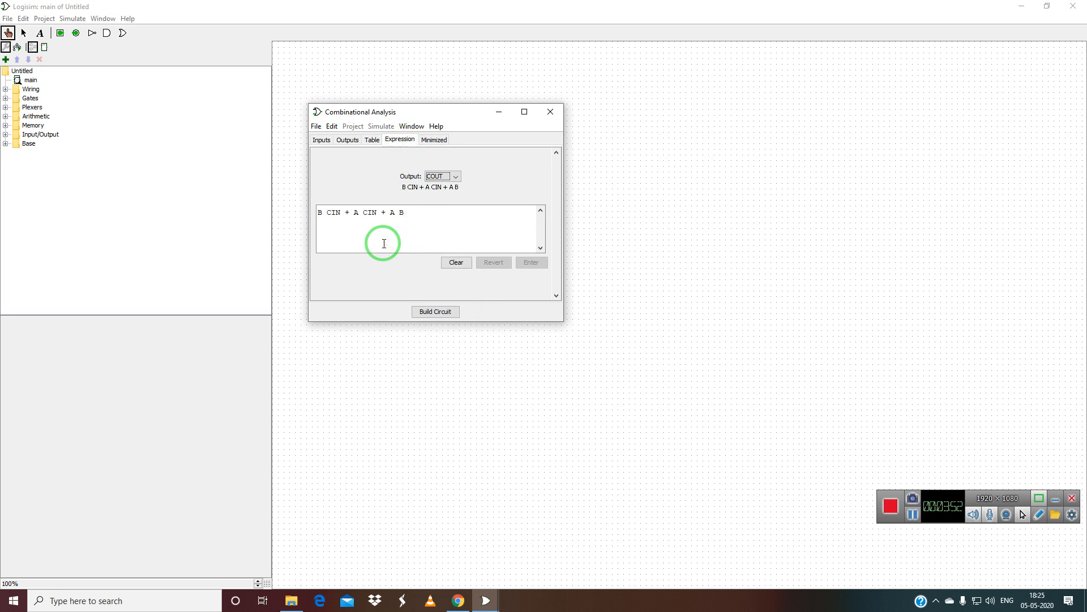
# In COUT's minimized K-map, set A=0 cells at B CIN 10 and 01 to 1, 11 to 0.
pyautogui.click(437, 142)
pyautogui.click(463, 228)
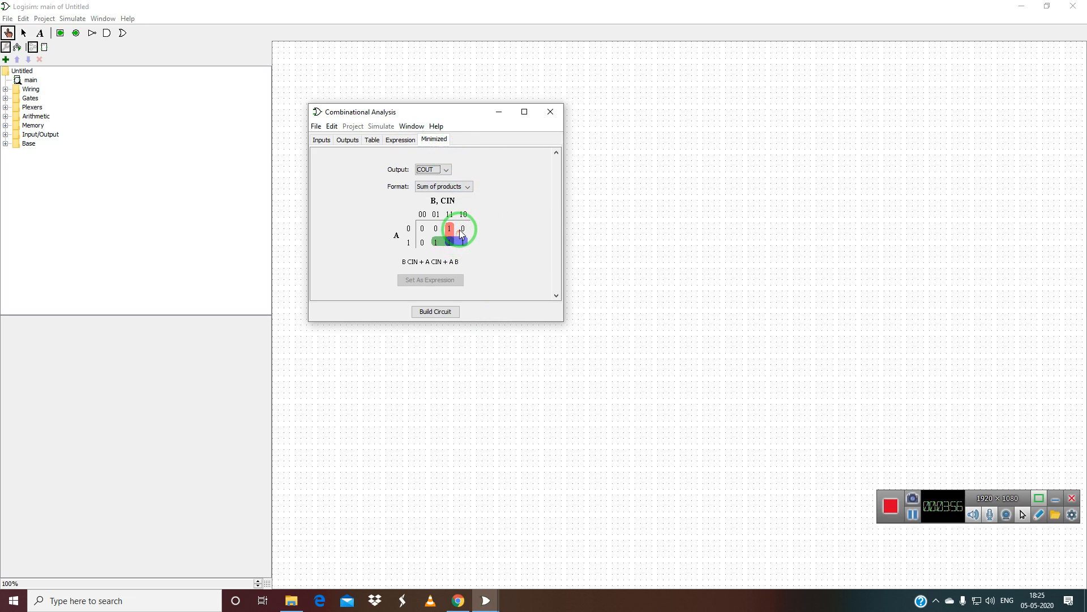
pyautogui.click(440, 229)
pyautogui.click(451, 228)
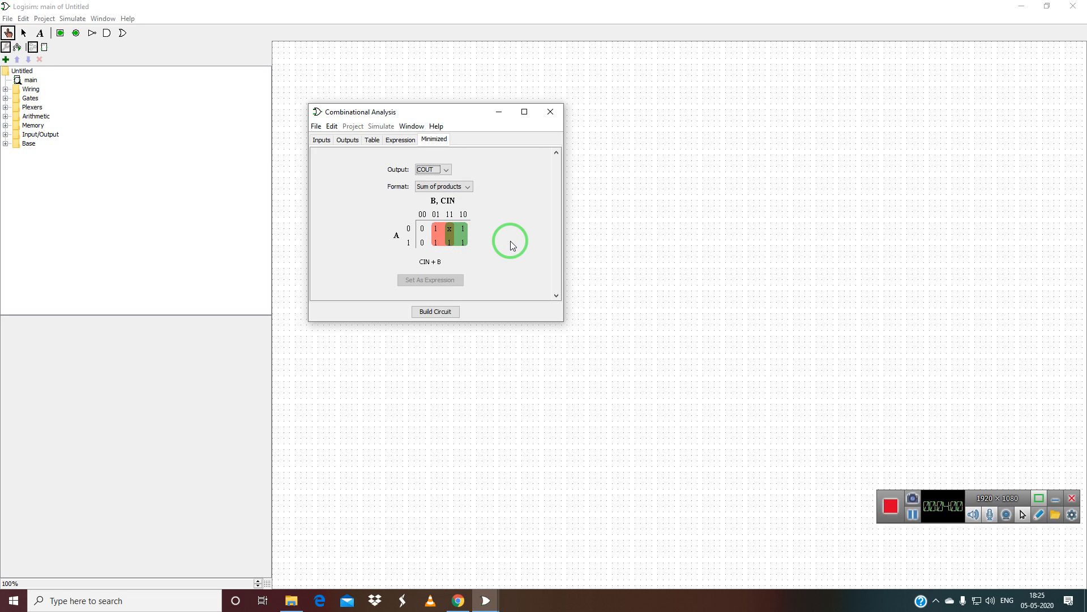
pyautogui.click(449, 230)
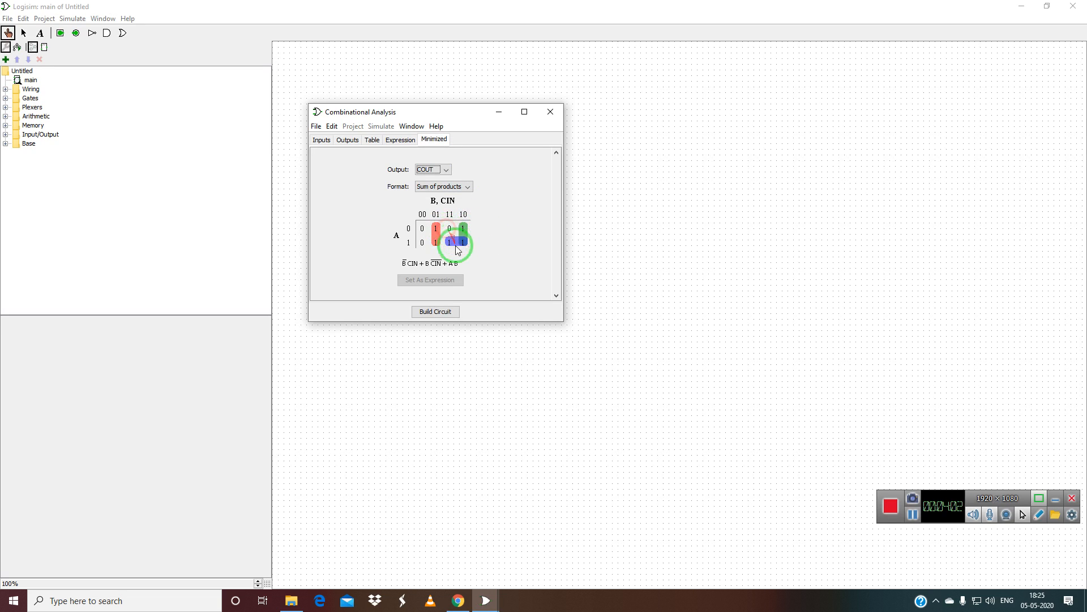
# Switch to Product of sums and view COUT = (B + CIN)(A + ~B + ~CIN).
pyautogui.click(517, 213)
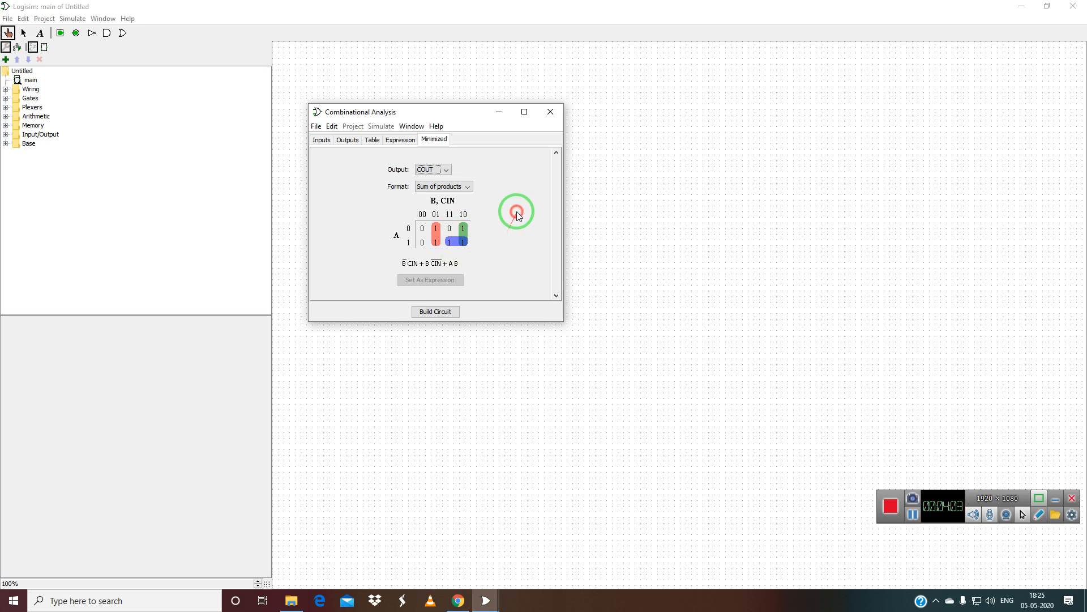
pyautogui.click(469, 187)
pyautogui.click(466, 207)
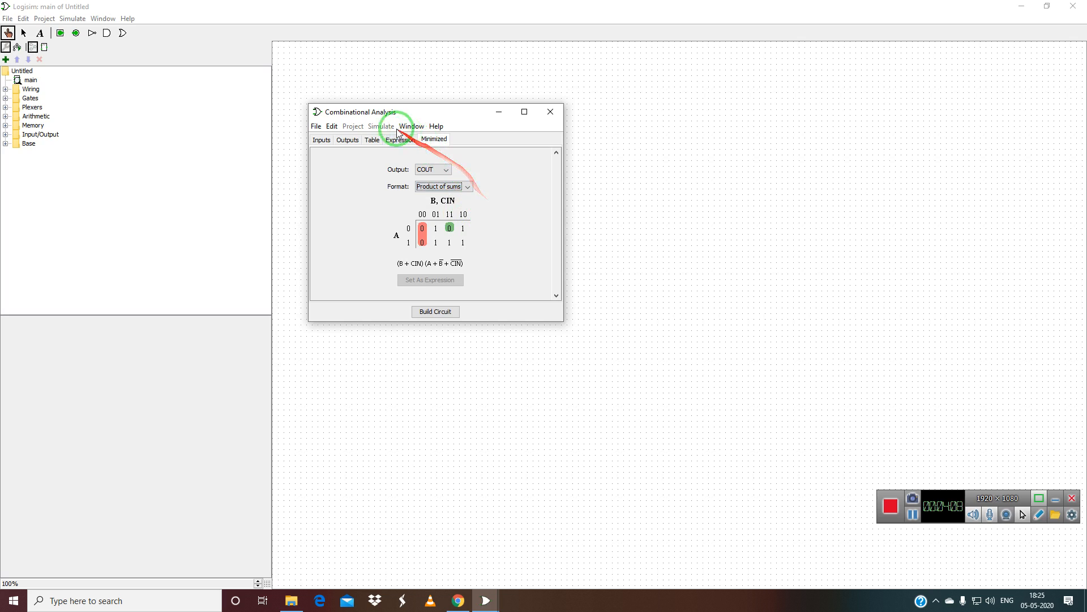
pyautogui.click(445, 263)
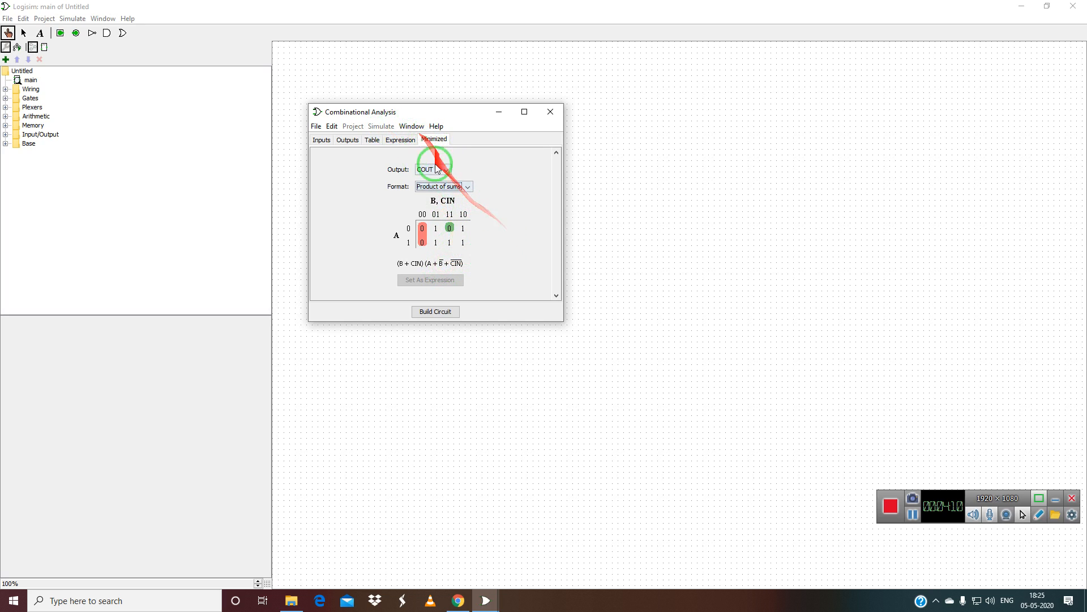
pyautogui.click(401, 140)
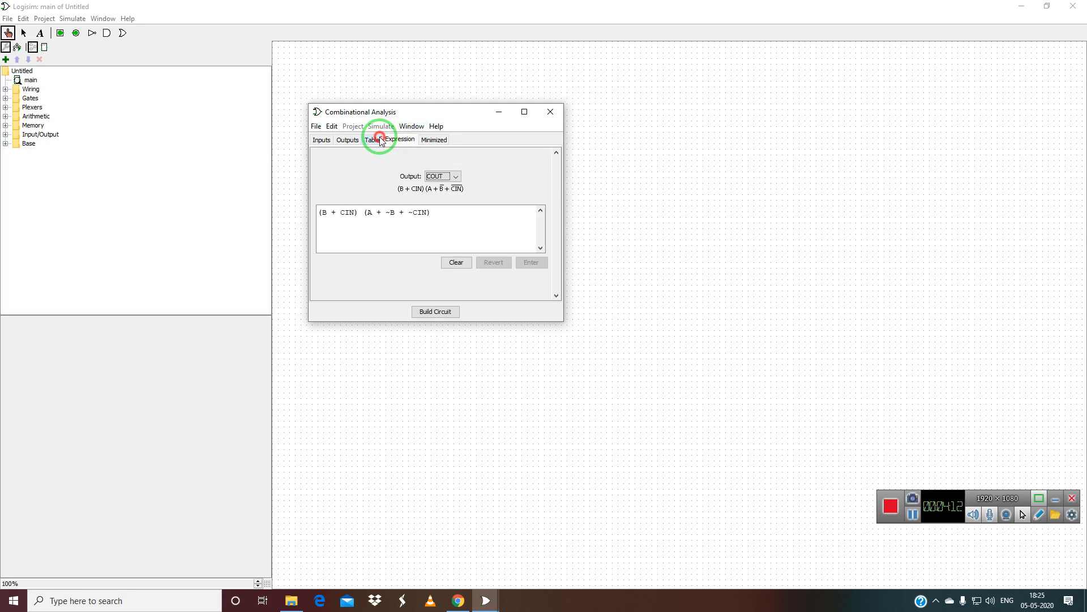
pyautogui.click(372, 140)
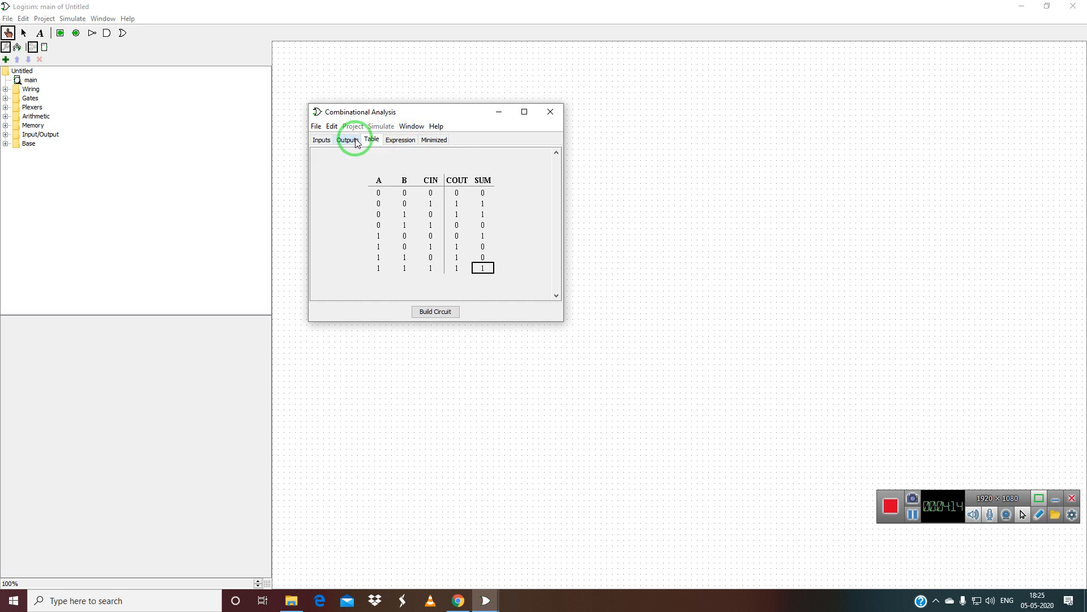
# Build the circuit FULLADDER from the table using NAND gates only.
pyautogui.click(440, 312)
pyautogui.click(458, 229)
pyautogui.click(441, 218)
pyautogui.click(445, 215)
pyautogui.click(453, 204)
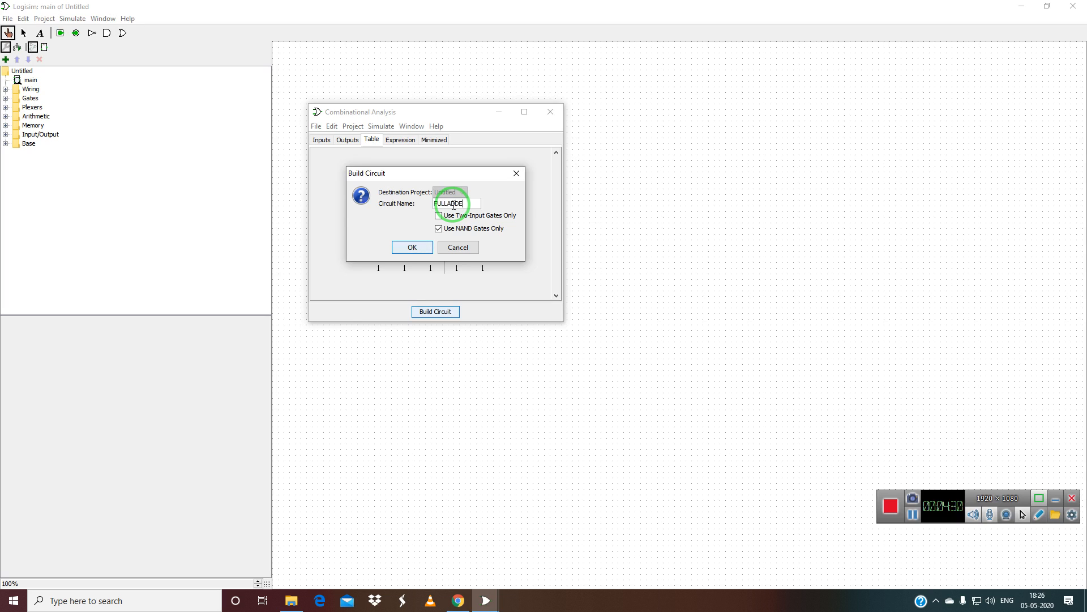
pyautogui.click(414, 247)
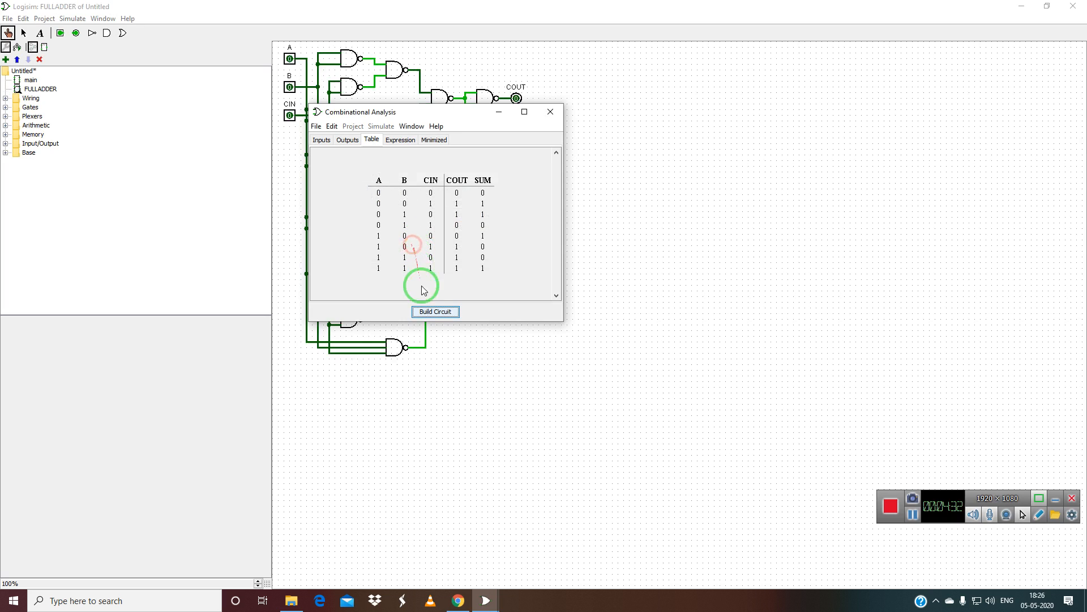
# Close the analysis window and poke input A to 1 and back to 0 to test FULLADDER.
pyautogui.click(550, 112)
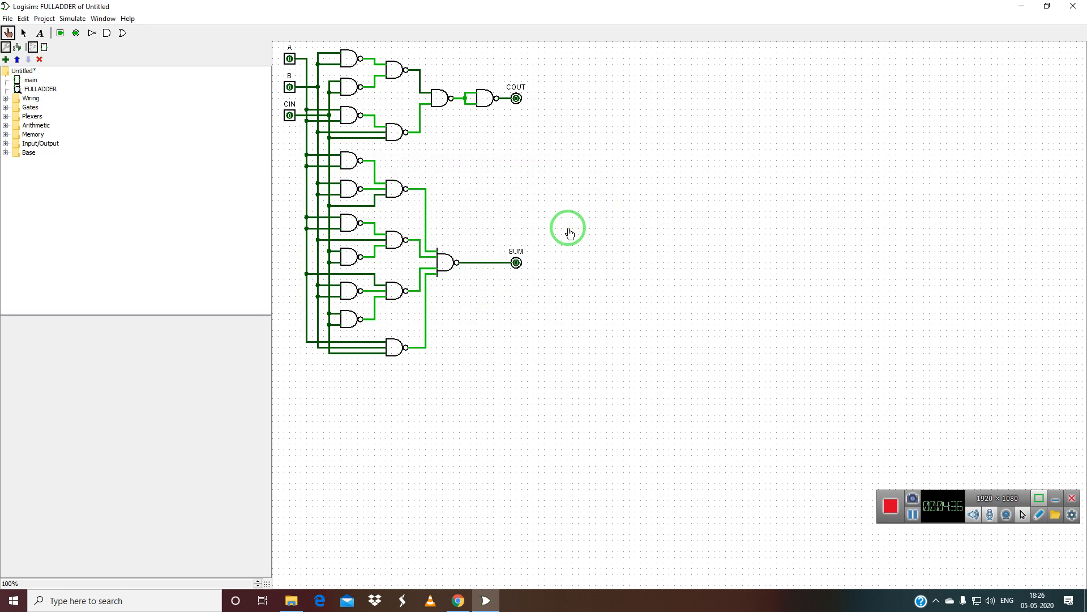
pyautogui.click(291, 60)
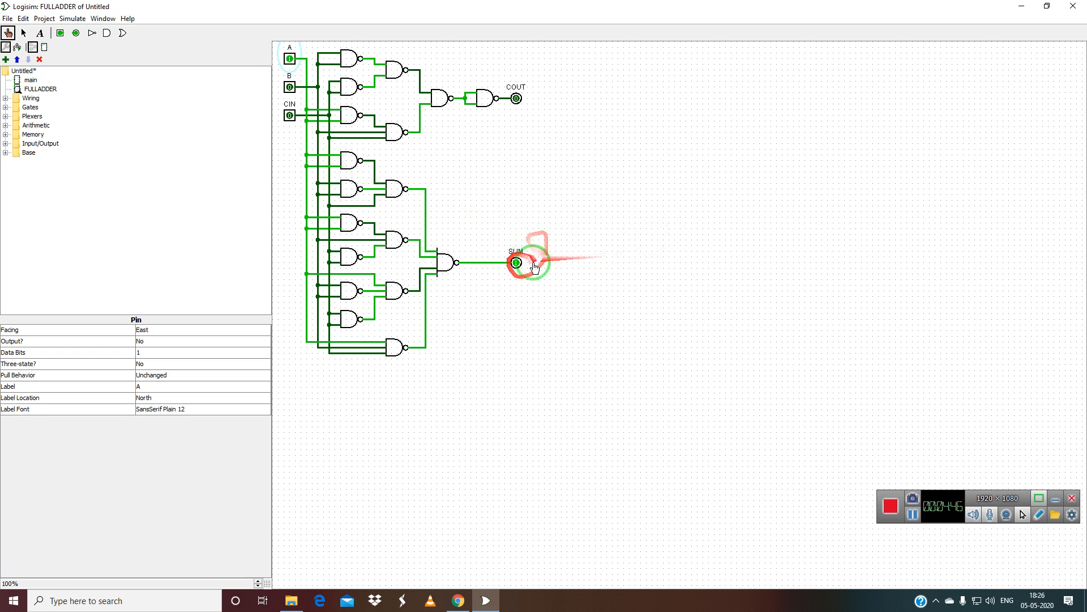
pyautogui.click(290, 59)
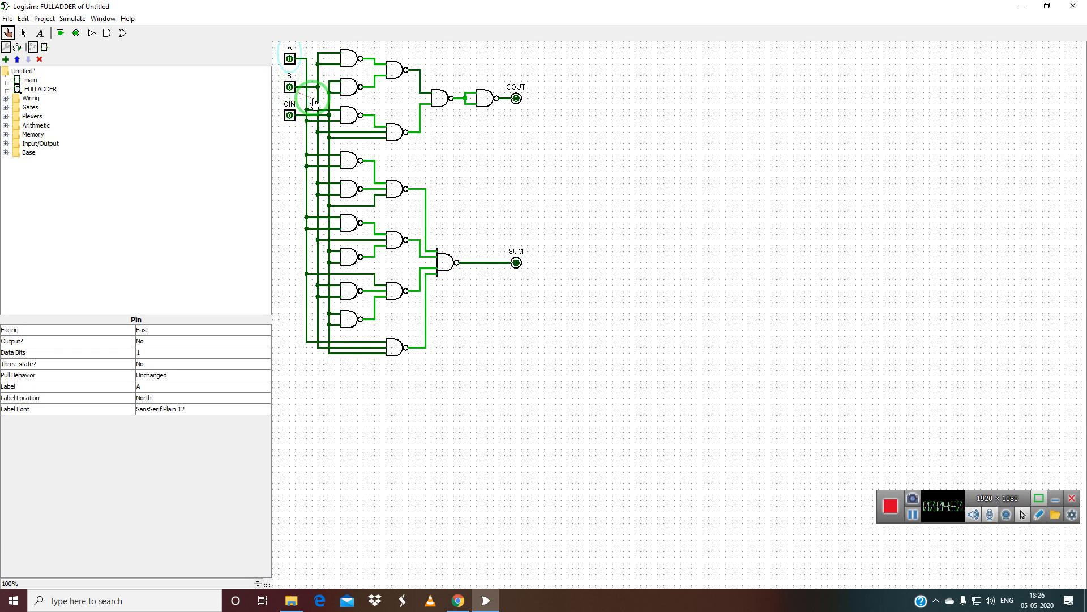
pyautogui.click(23, 19)
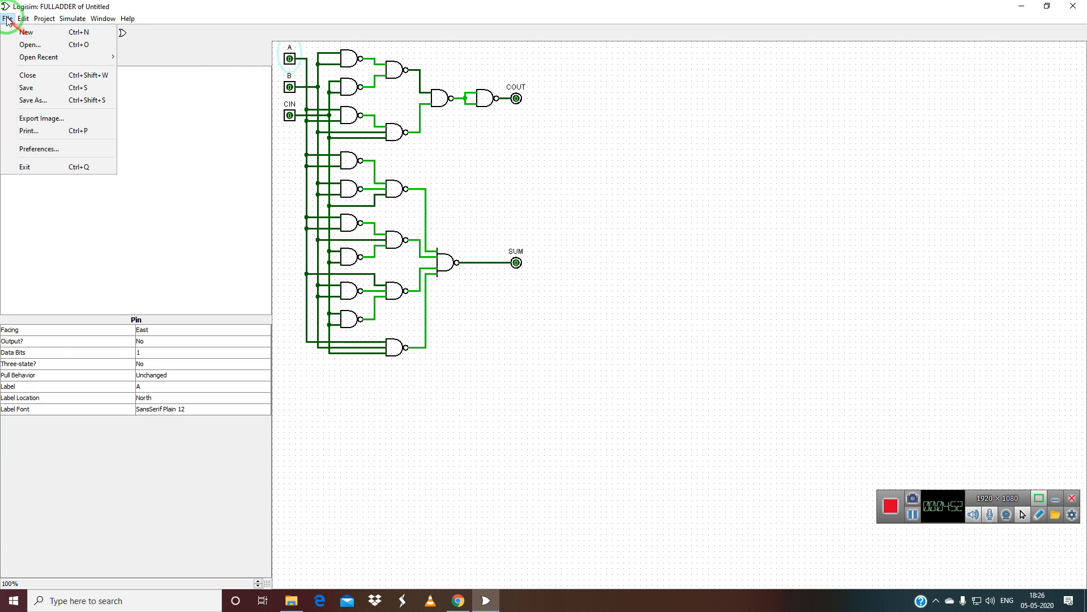
# Create new project Untitled 2 and reopen Combinational Analysis with the full-adder table.
pyautogui.click(21, 32)
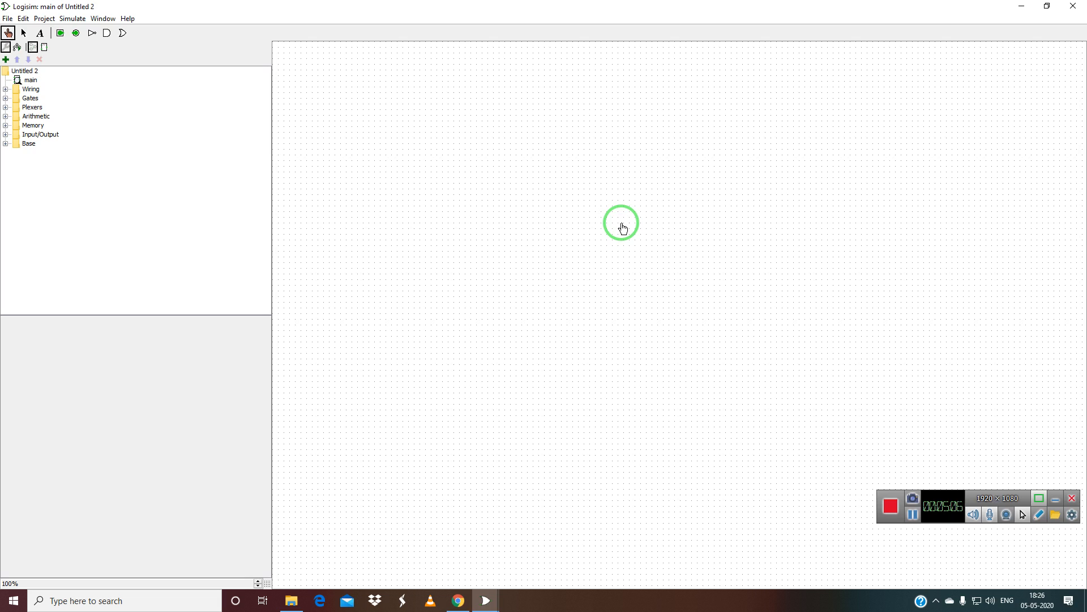
pyautogui.click(73, 19)
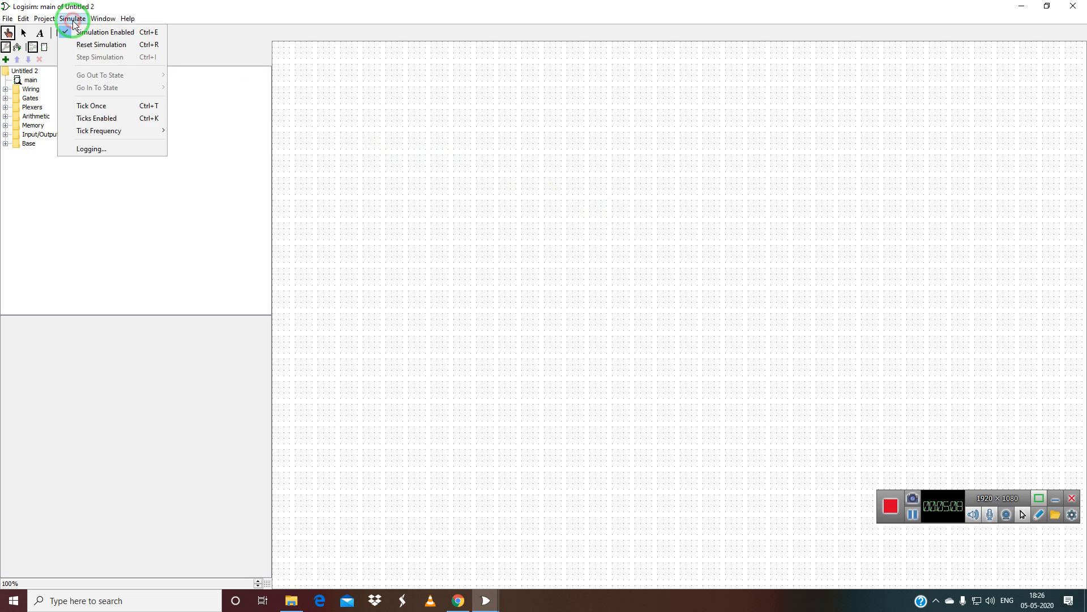
pyautogui.moveTo(102, 19)
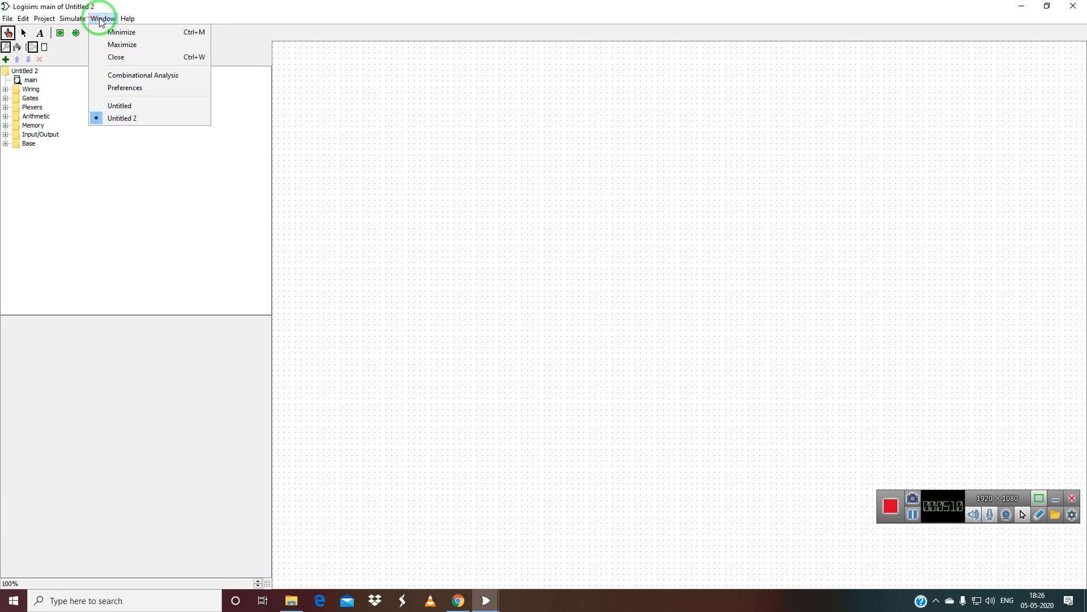
pyautogui.click(114, 73)
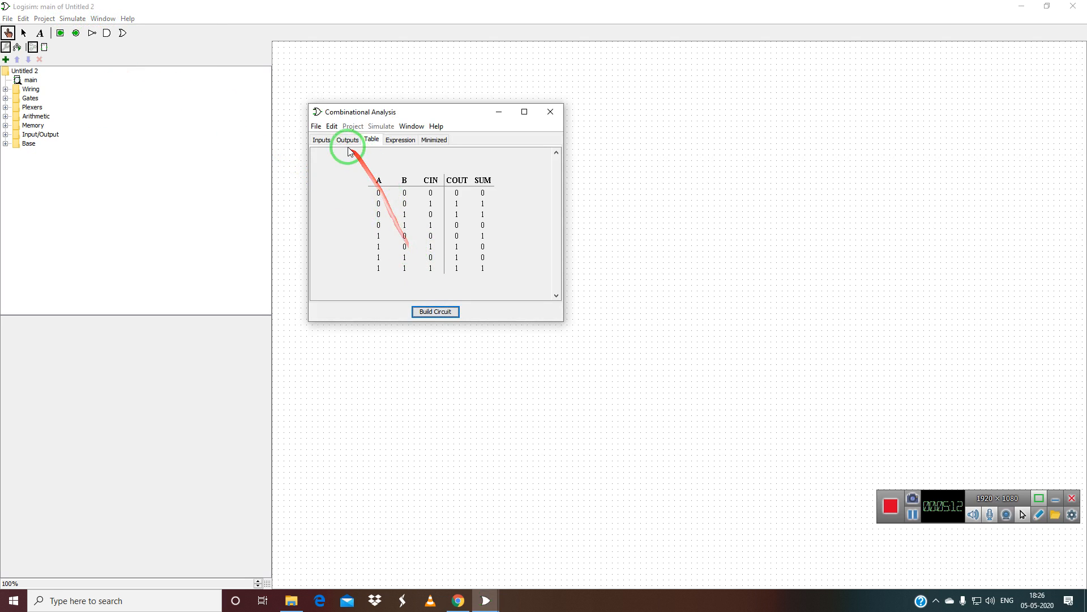
# Remove the full-adder inputs CIN, B and A from the input list.
pyautogui.click(321, 140)
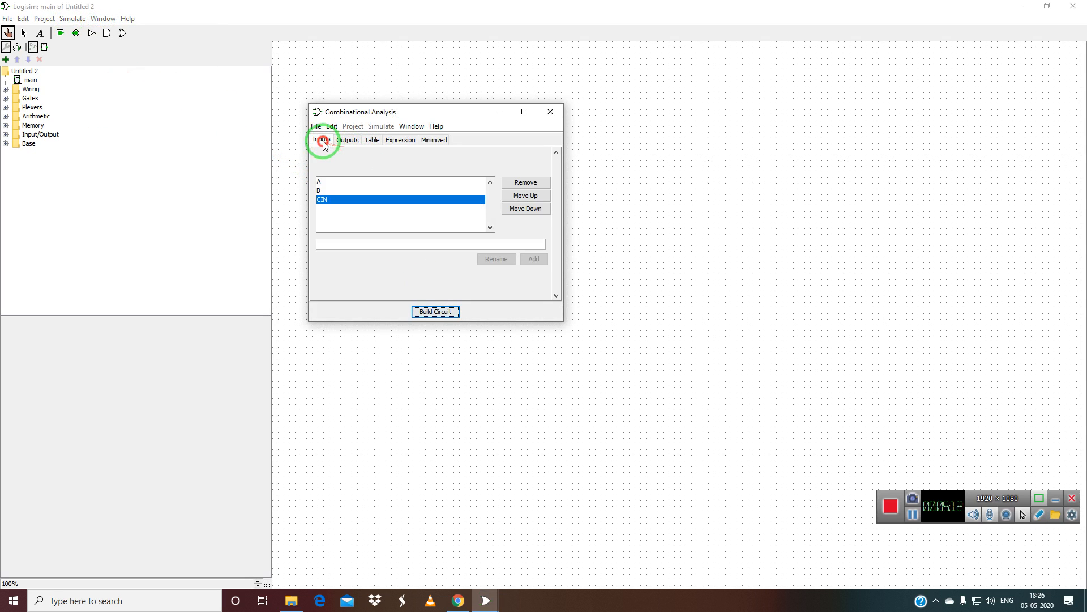
pyautogui.click(520, 182)
pyautogui.click(396, 191)
pyautogui.click(518, 182)
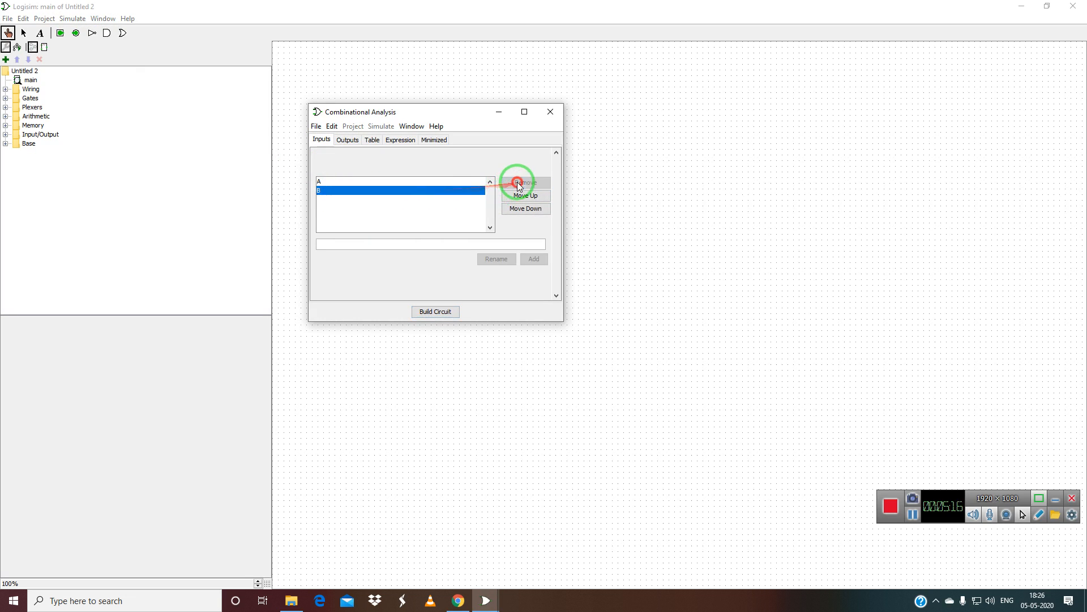
pyautogui.click(384, 182)
pyautogui.click(518, 182)
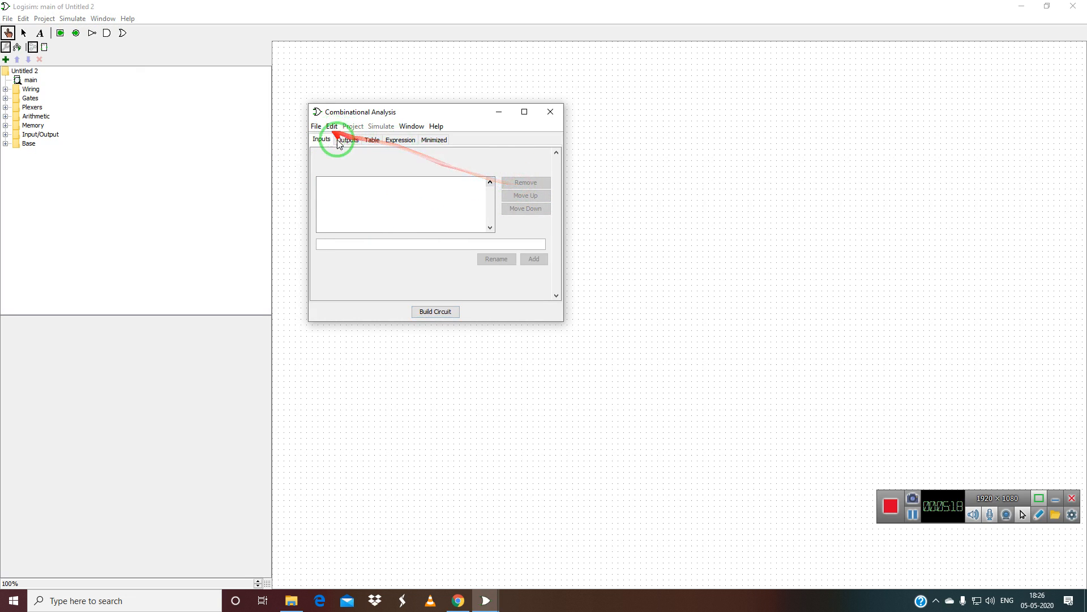
# Remove the SUM and COUT outputs and confirm the table, expression and minimized views are empty.
pyautogui.click(348, 140)
pyautogui.click(520, 183)
pyautogui.click(447, 187)
pyautogui.click(519, 183)
pyautogui.click(372, 141)
pyautogui.click(400, 140)
pyautogui.click(433, 140)
pyautogui.click(322, 140)
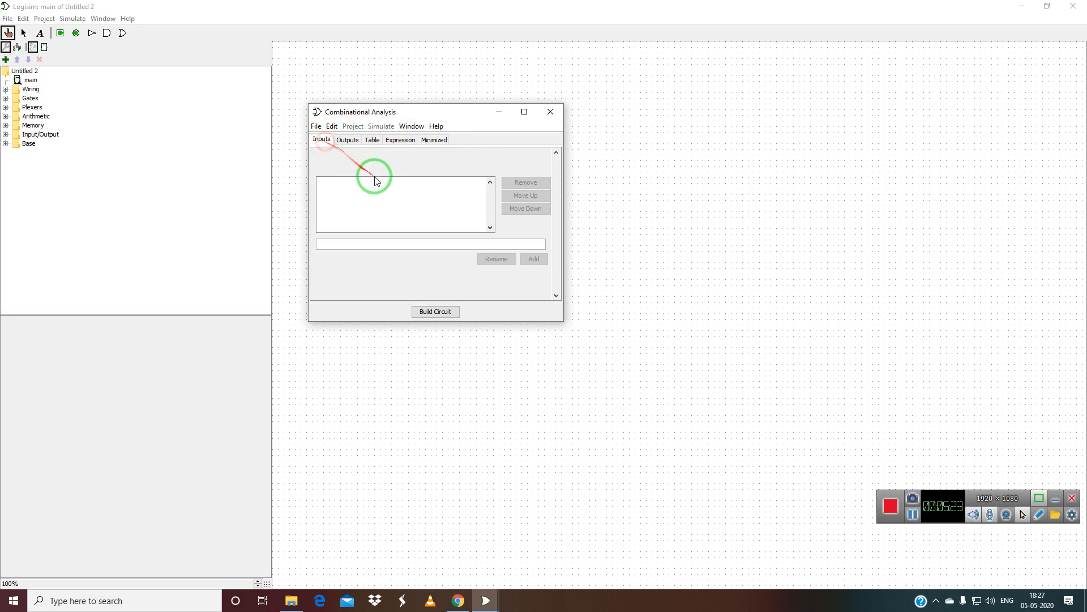
# Add A and B as the new input variables.
pyautogui.click(370, 245)
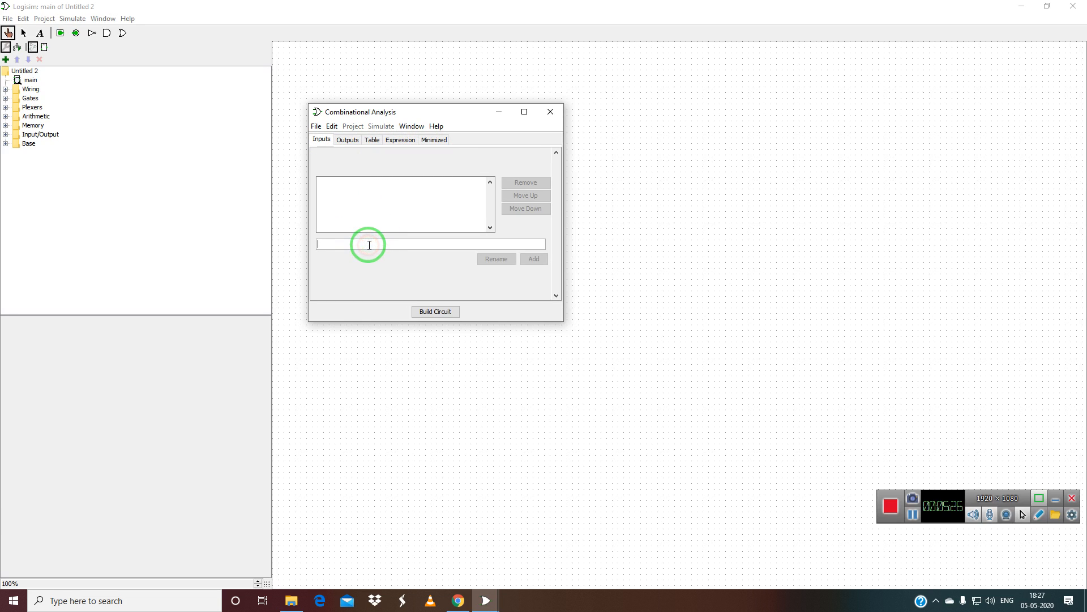
pyautogui.write('A')
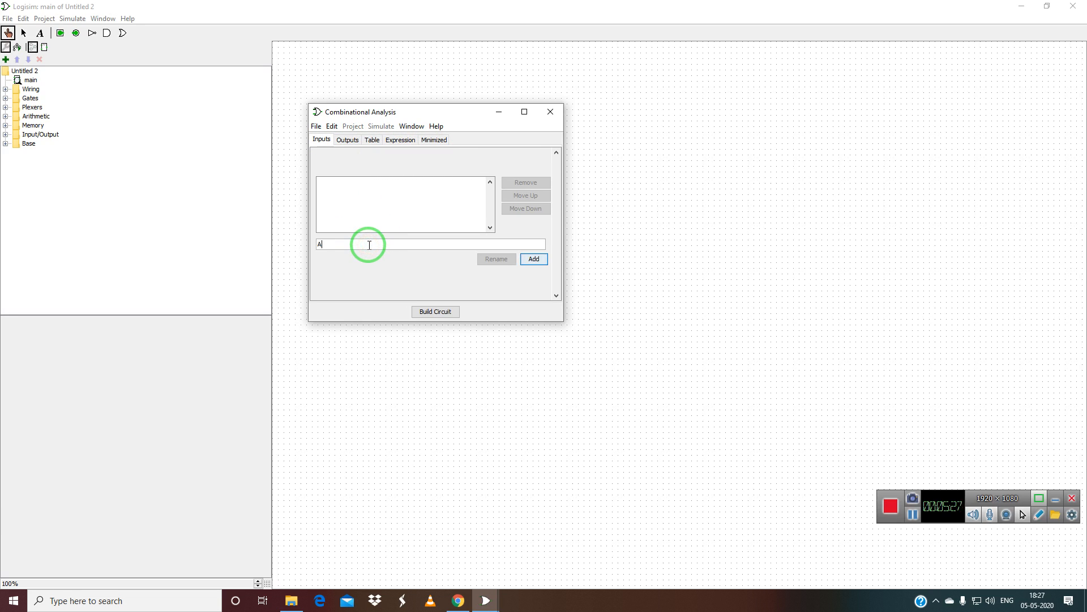
pyautogui.click(534, 259)
pyautogui.click(401, 244)
pyautogui.write('B')
pyautogui.click(534, 259)
pyautogui.click(1038, 516)
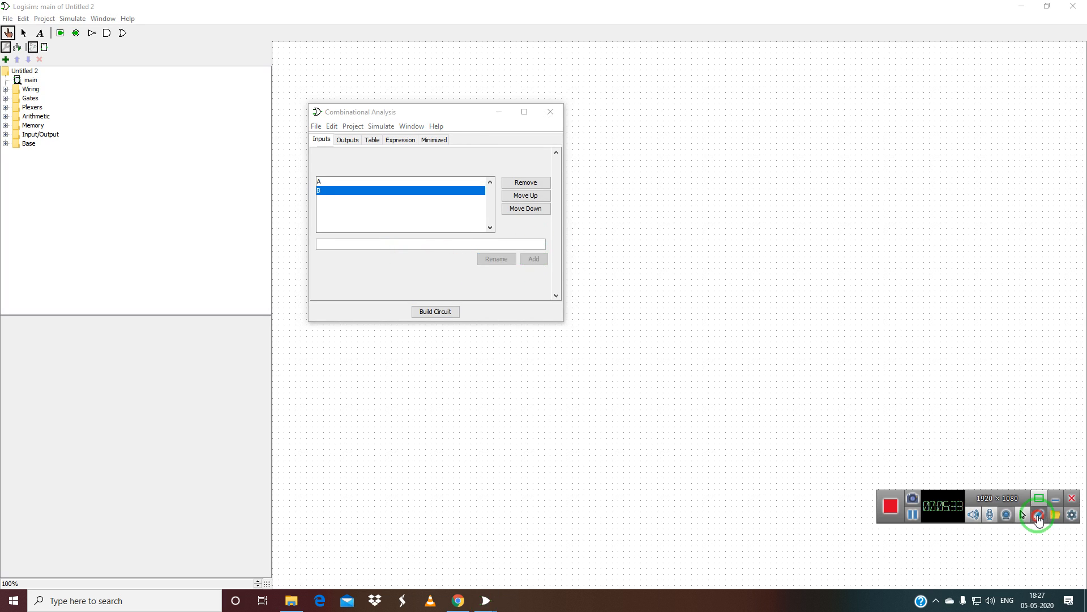
pyautogui.moveTo(737, 151)
pyautogui.mouseDown()
pyautogui.moveTo(721, 218)
pyautogui.moveTo(693, 211)
pyautogui.mouseUp()
pyautogui.moveTo(753, 192)
pyautogui.mouseDown()
pyautogui.moveTo(798, 139)
pyautogui.moveTo(813, 206)
pyautogui.moveTo(921, 161)
pyautogui.moveTo(1018, 138)
pyautogui.moveTo(1022, 114)
pyautogui.moveTo(1048, 108)
pyautogui.moveTo(1059, 127)
pyautogui.mouseUp()
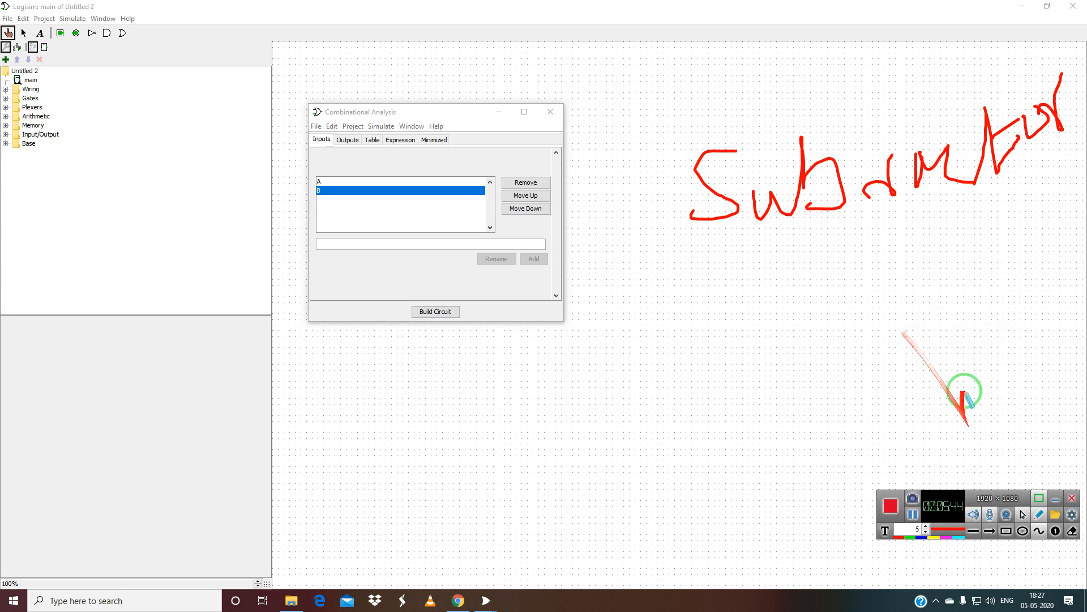
pyautogui.hotkey('ctrl', 'z')
pyautogui.hotkey('ctrl', 'z')
pyautogui.hotkey('ctrl', 'z')
pyautogui.hotkey('ctrl', 'z')
pyautogui.hotkey('ctrl', 'z')
pyautogui.hotkey('ctrl', 'z')
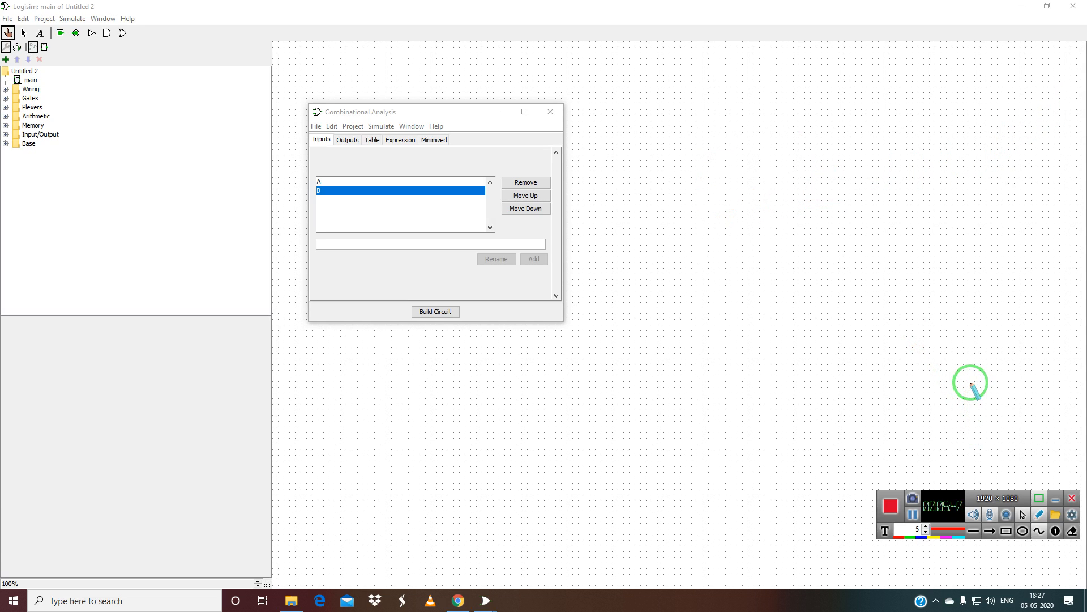
pyautogui.click(1040, 515)
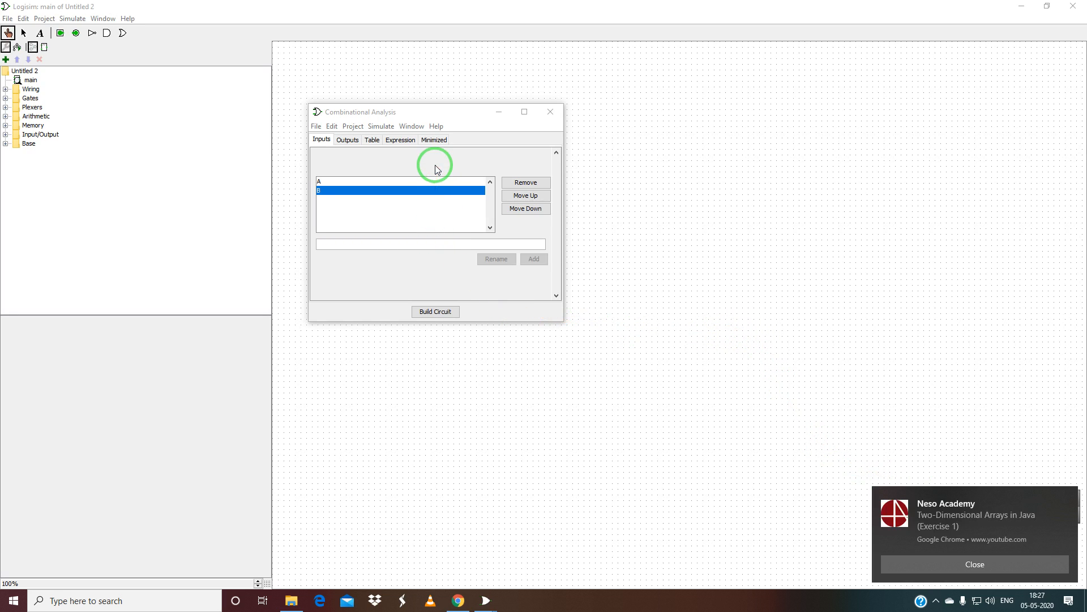
# Add DIFFERENCE and BORROW as outputs and view their blank four-row truth table over A and B.
pyautogui.click(347, 140)
pyautogui.click(366, 243)
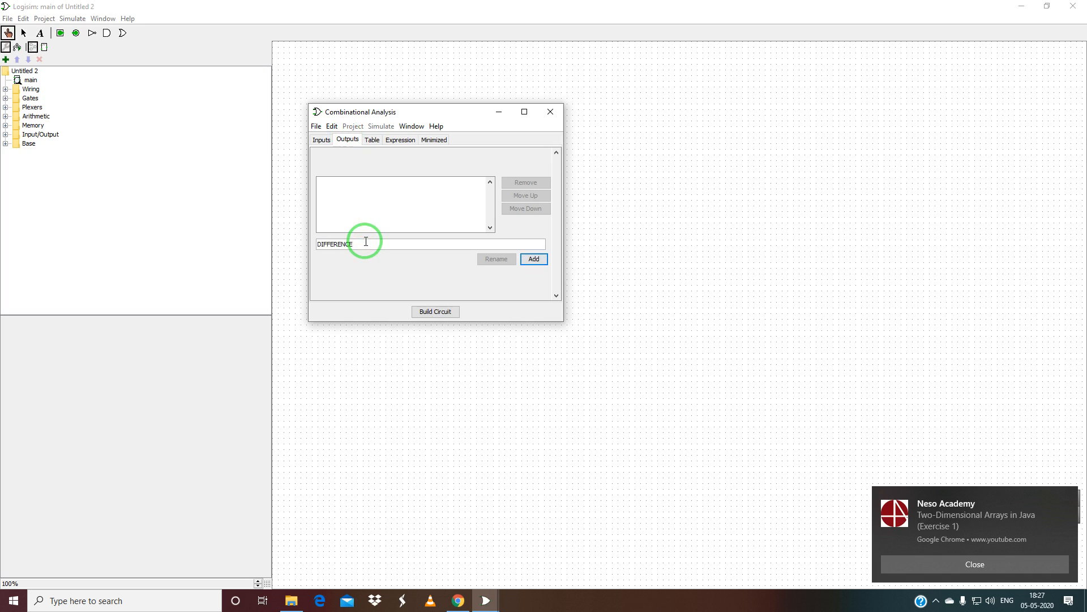
pyautogui.click(533, 259)
pyautogui.click(430, 242)
pyautogui.write('BO')
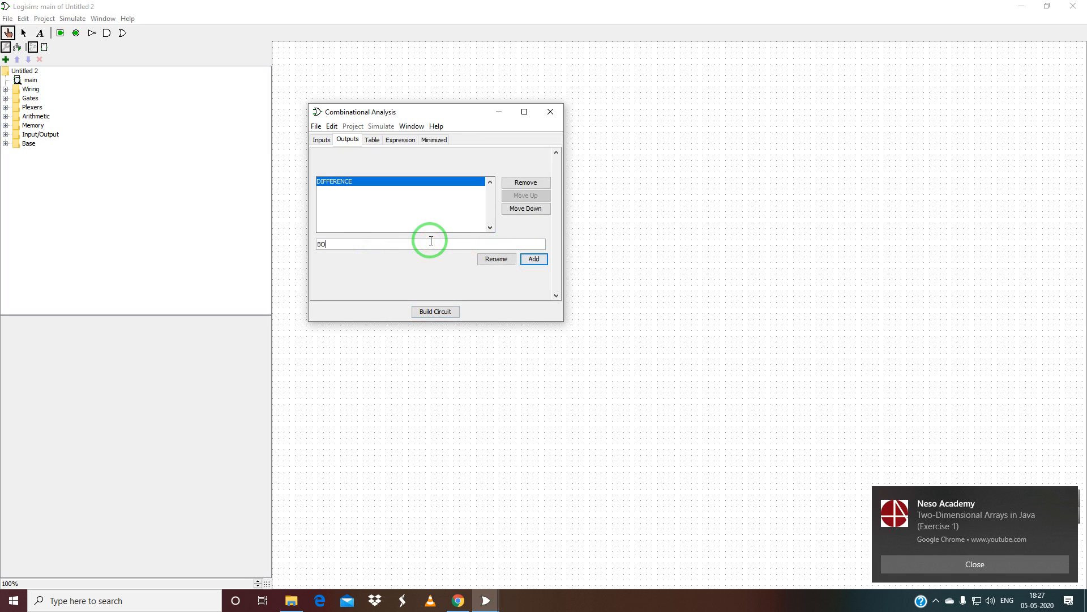
pyautogui.write('RROW')
pyautogui.click(533, 258)
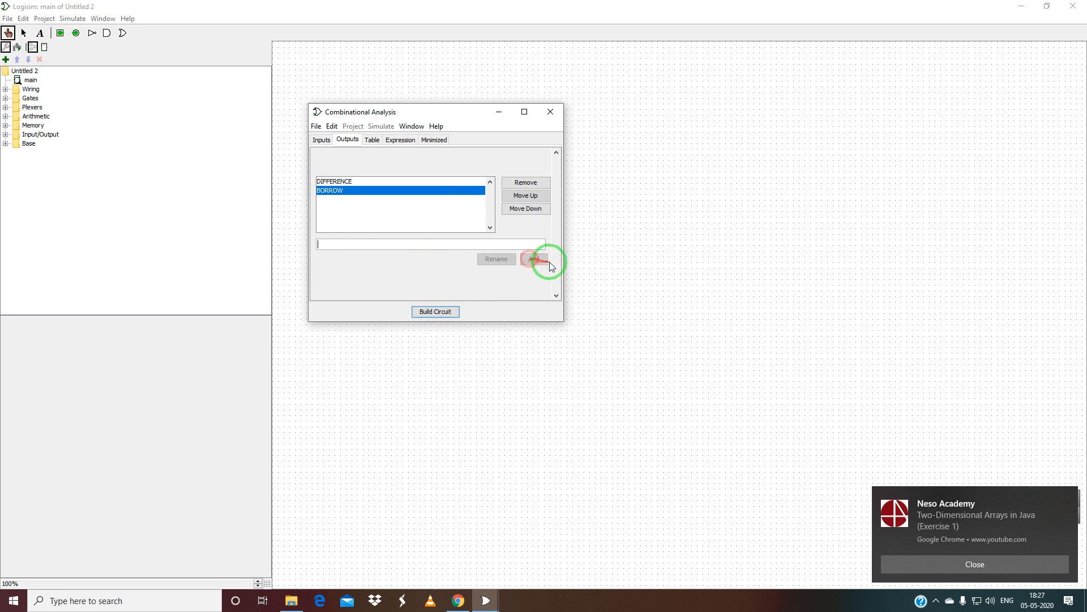
pyautogui.click(373, 140)
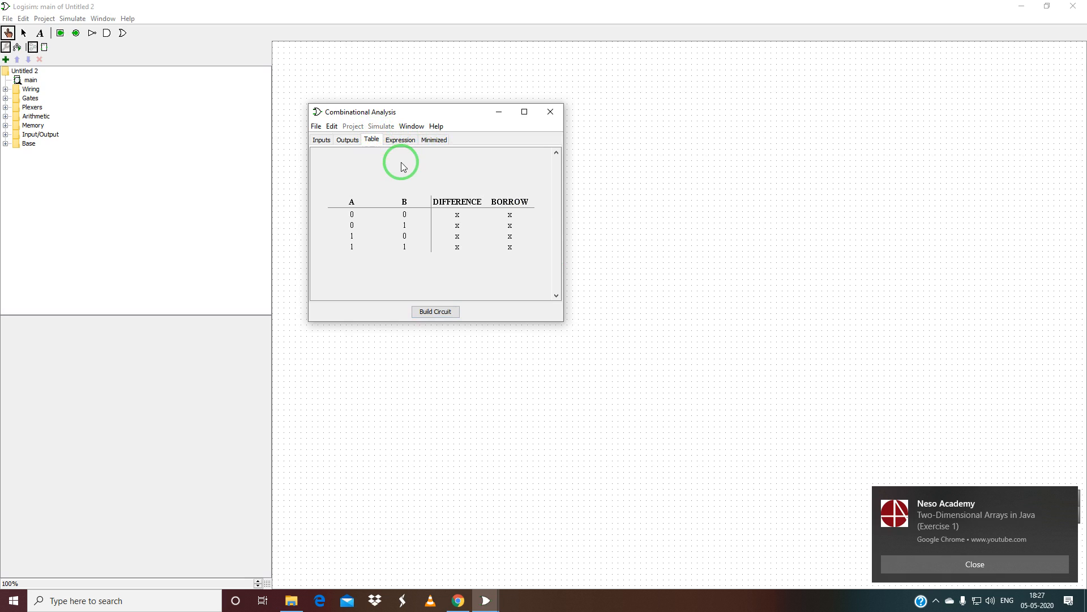
# Set DIFFERENCE and BORROW to 1 for A=0, B=1, and to 0 for A=0, B=0.
pyautogui.click(457, 226)
pyautogui.click(458, 226)
pyautogui.click(509, 226)
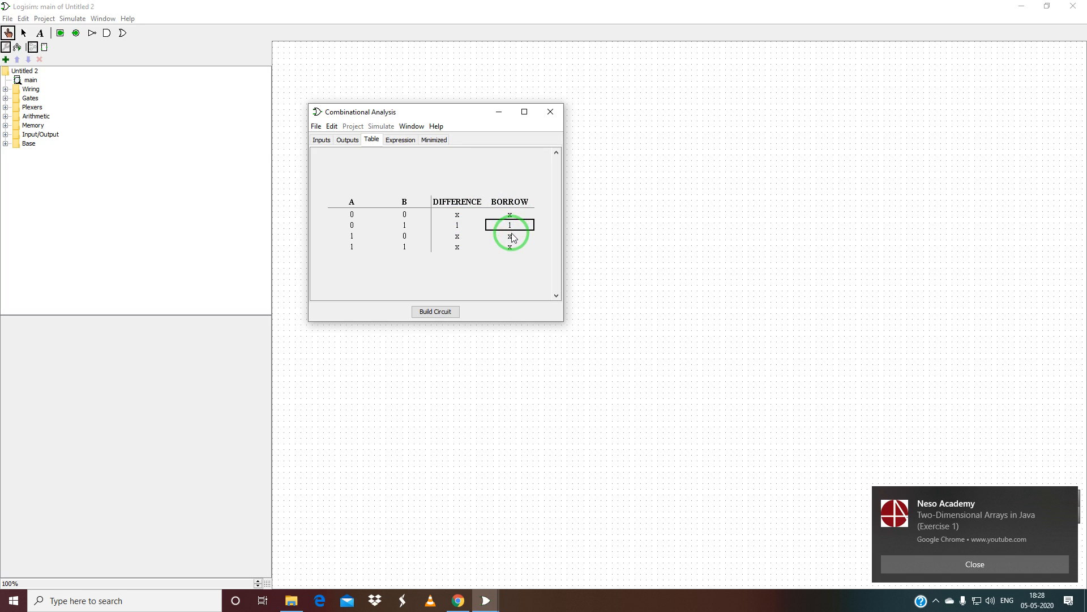
pyautogui.click(458, 216)
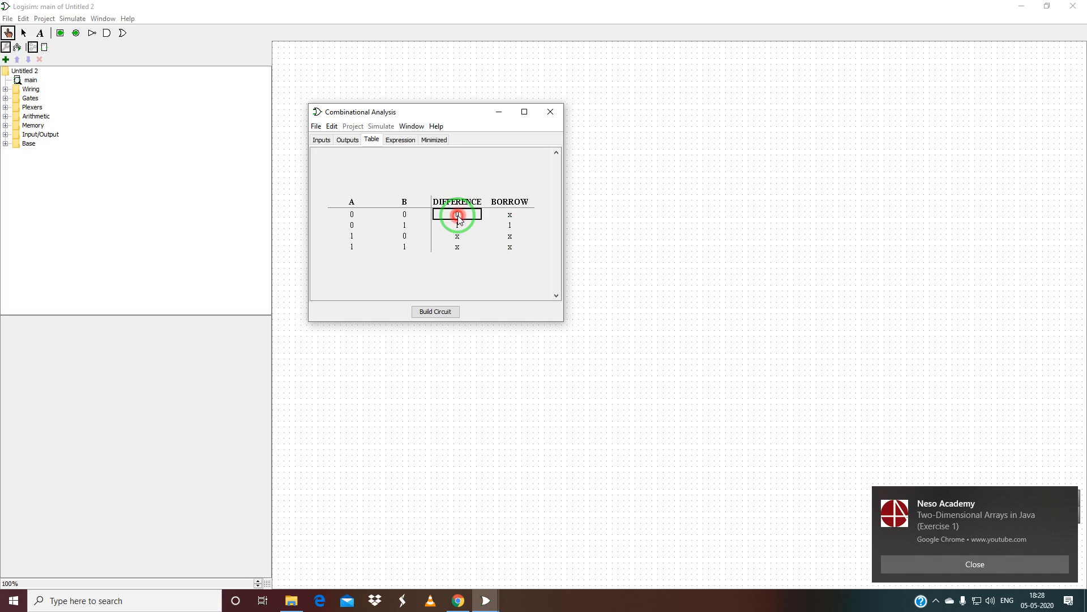
pyautogui.click(458, 215)
pyautogui.click(458, 216)
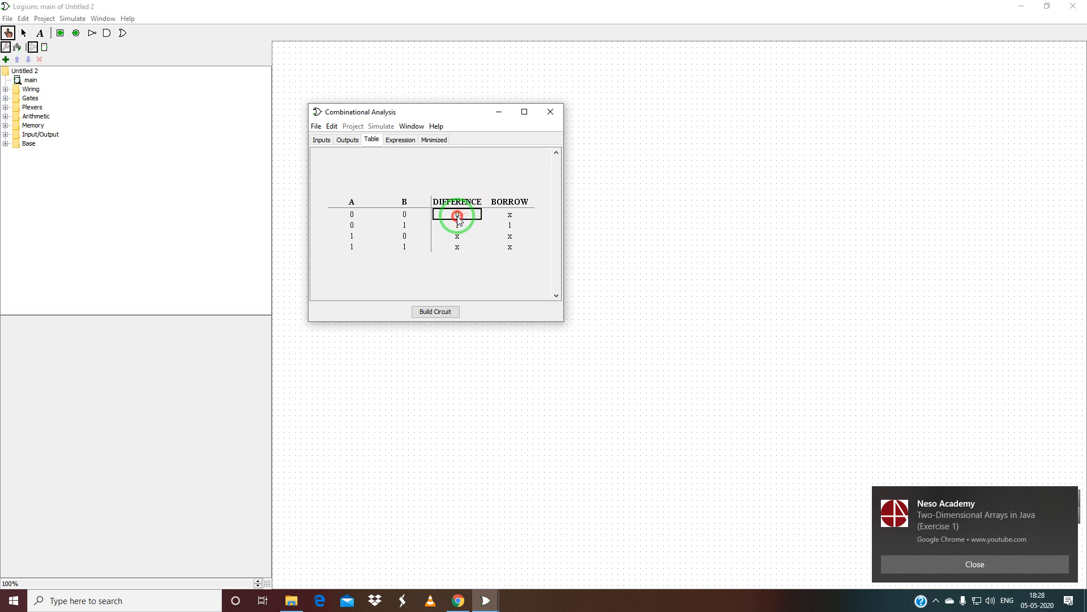
pyautogui.click(511, 215)
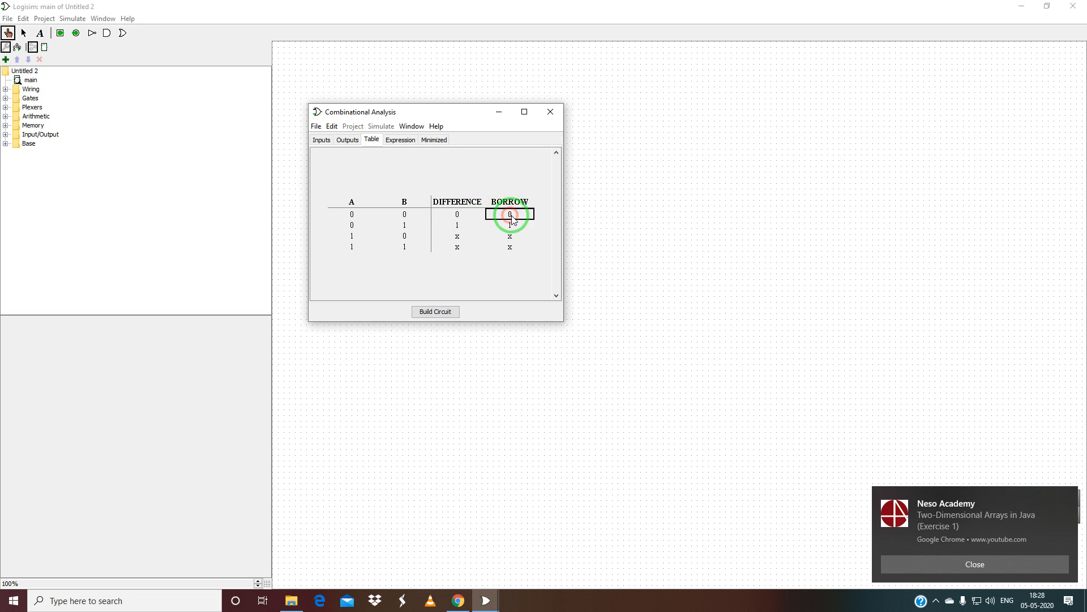
# Set DIFFERENCE 1, BORROW 0 for A=1, B=0, and both 0 for A=1, B=1.
pyautogui.click(465, 236)
pyautogui.click(465, 236)
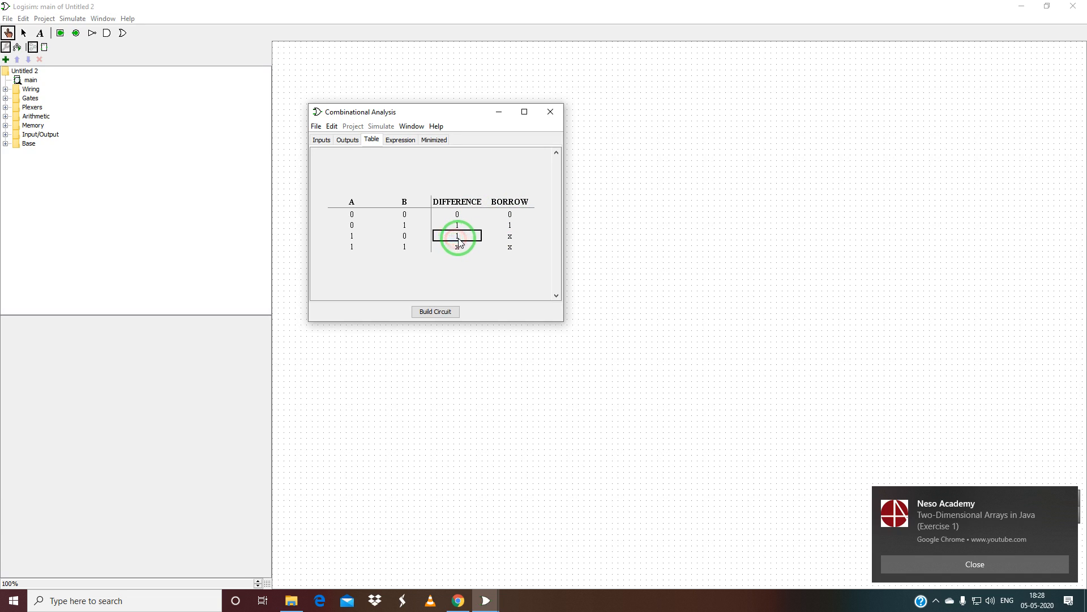
pyautogui.click(510, 237)
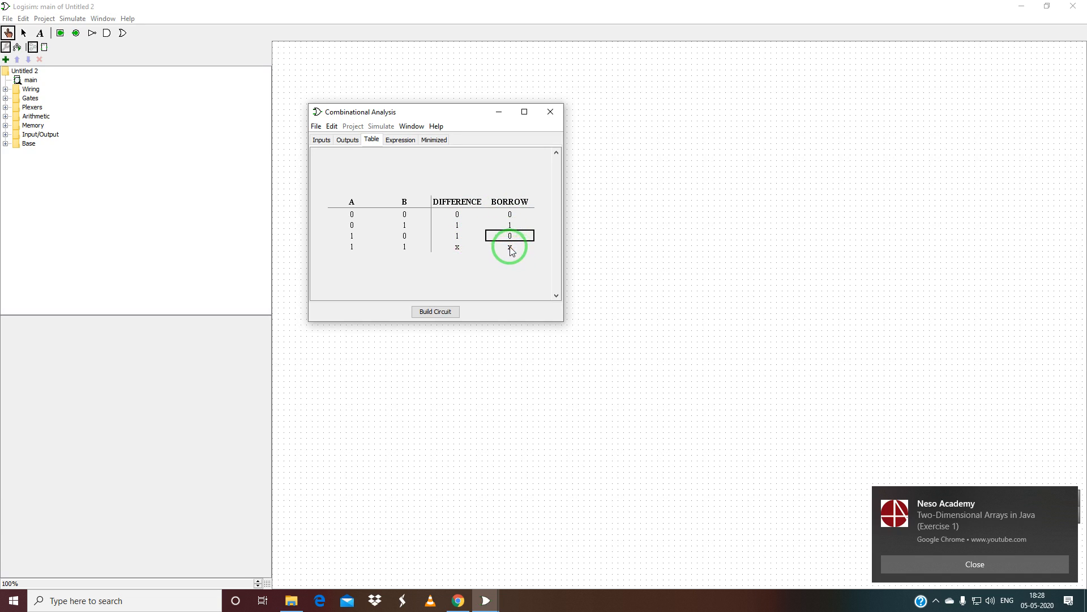
pyautogui.click(511, 249)
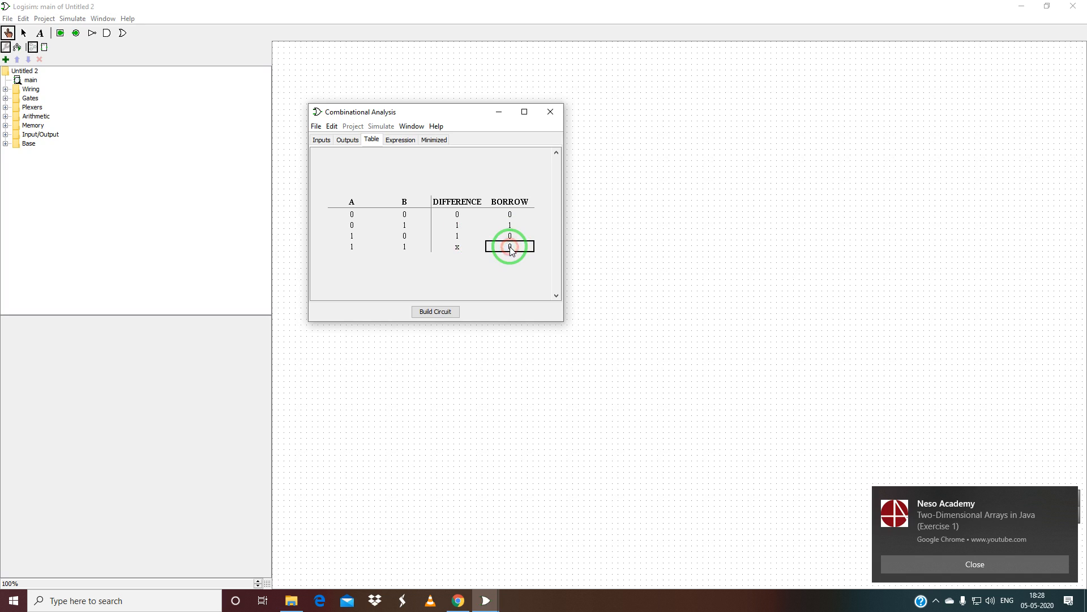
pyautogui.click(457, 248)
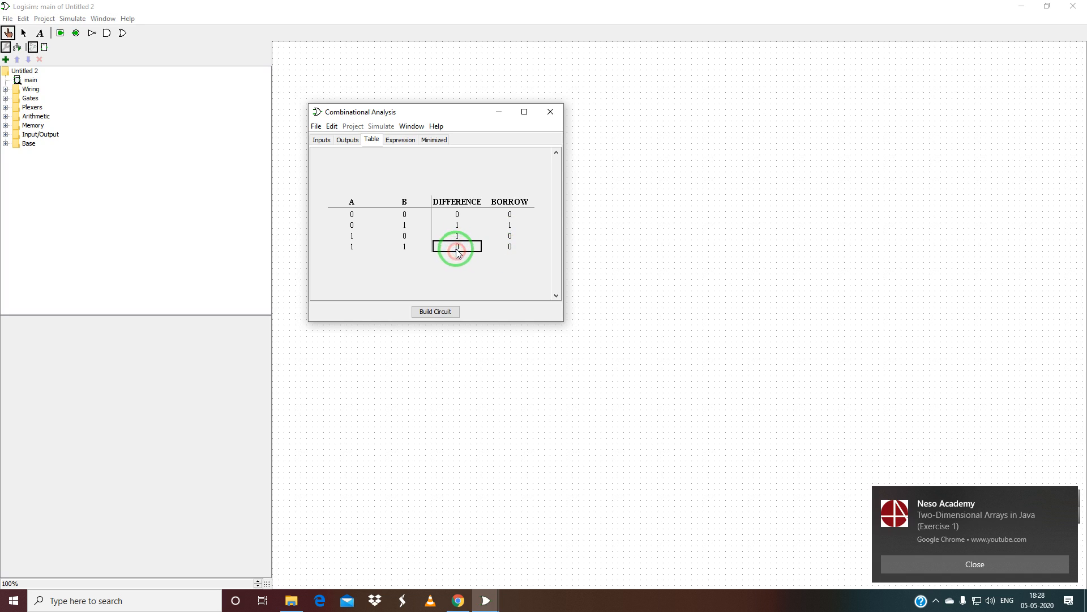
# Show DIFFERENCE's minimized Karnaugh map in product-of-sums form, (A + B)(~A + ~B).
pyautogui.click(399, 139)
pyautogui.click(434, 140)
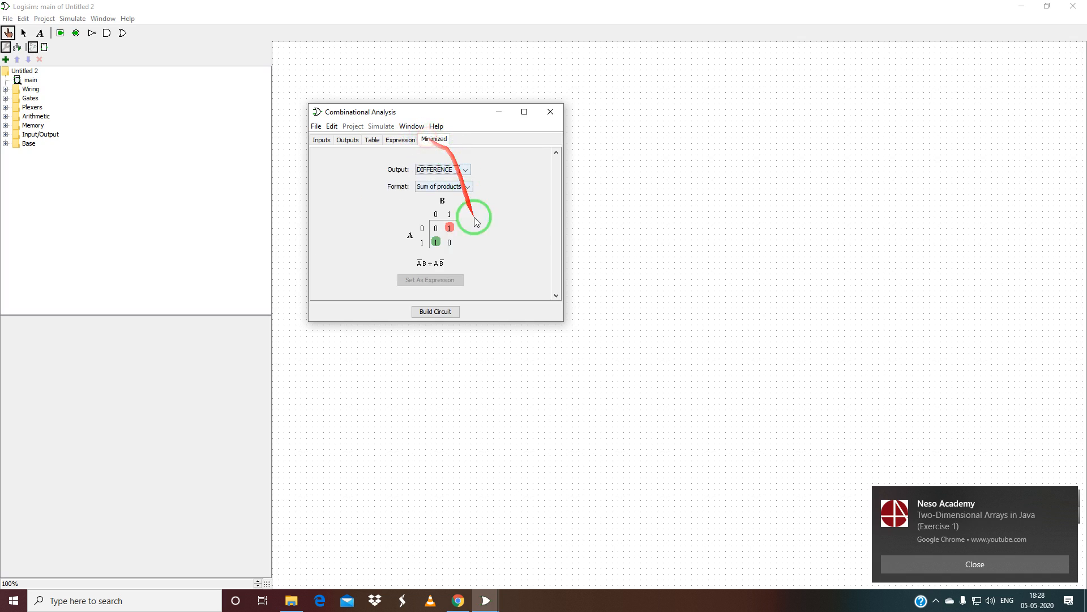
pyautogui.click(467, 187)
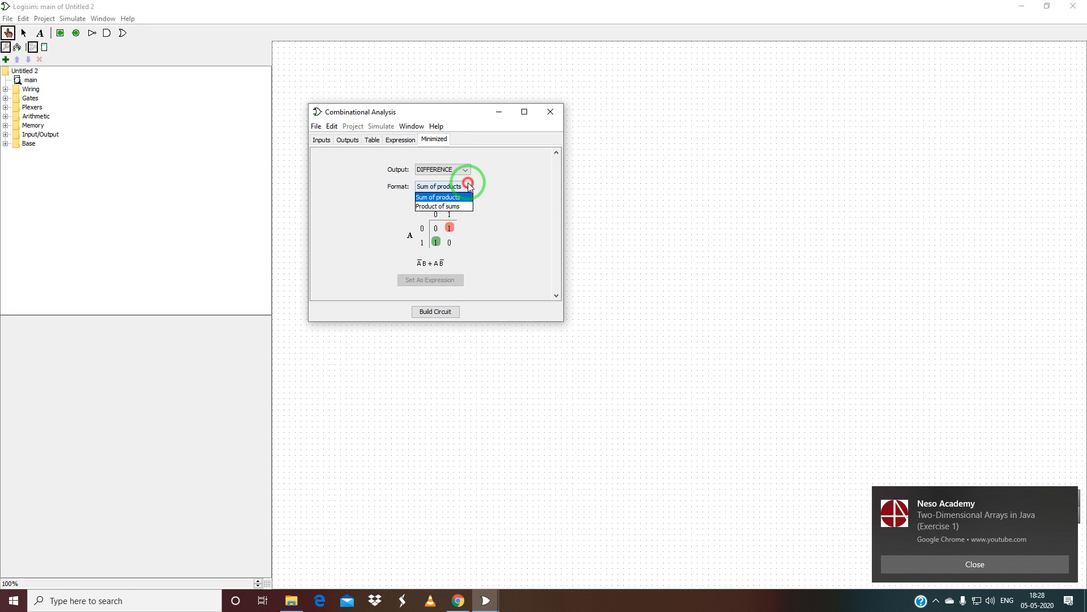
pyautogui.click(461, 206)
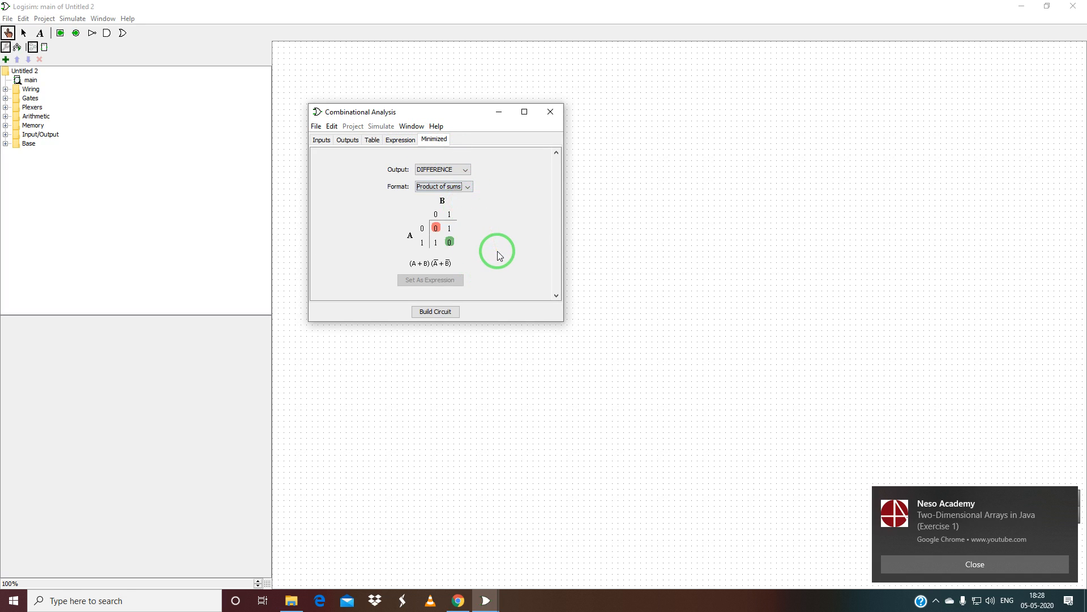
pyautogui.click(450, 228)
pyautogui.click(449, 229)
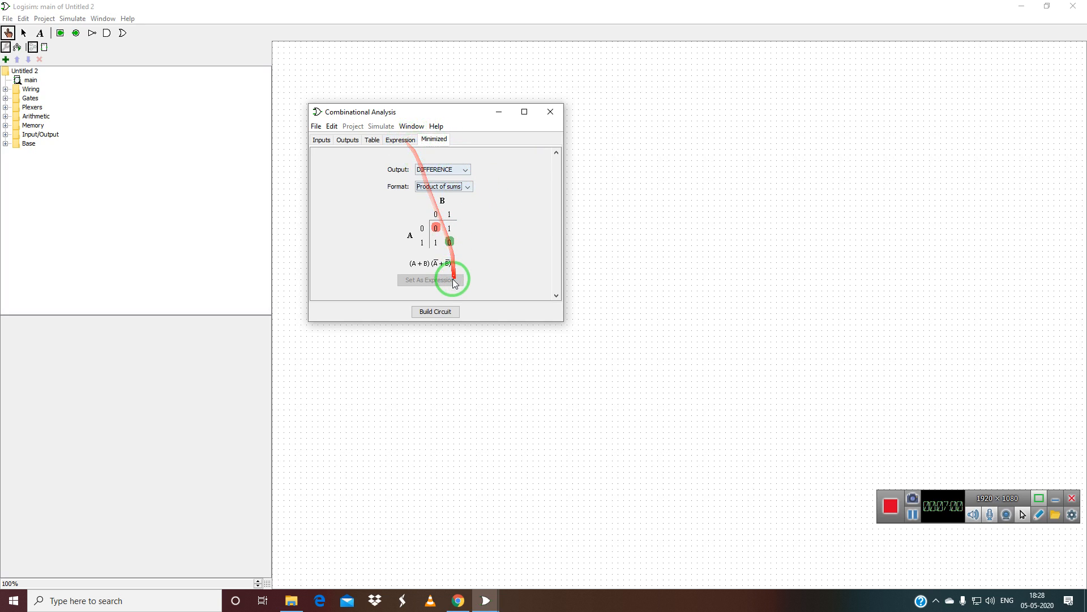
# Apply the minimized DIFFERENCE expression and look through the Build Circuit options without building.
pyautogui.click(400, 139)
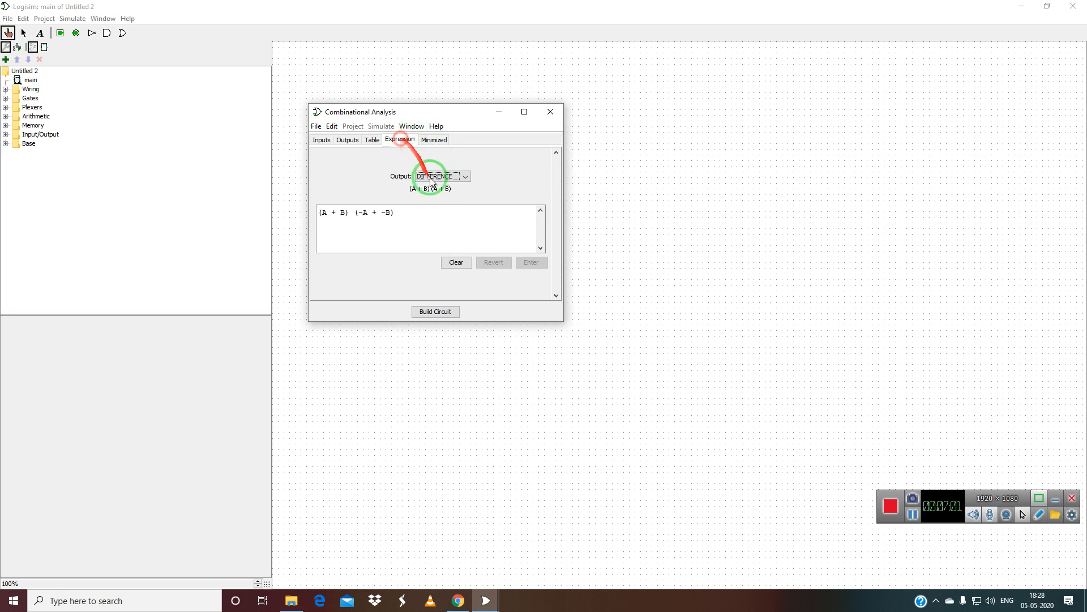
pyautogui.click(441, 313)
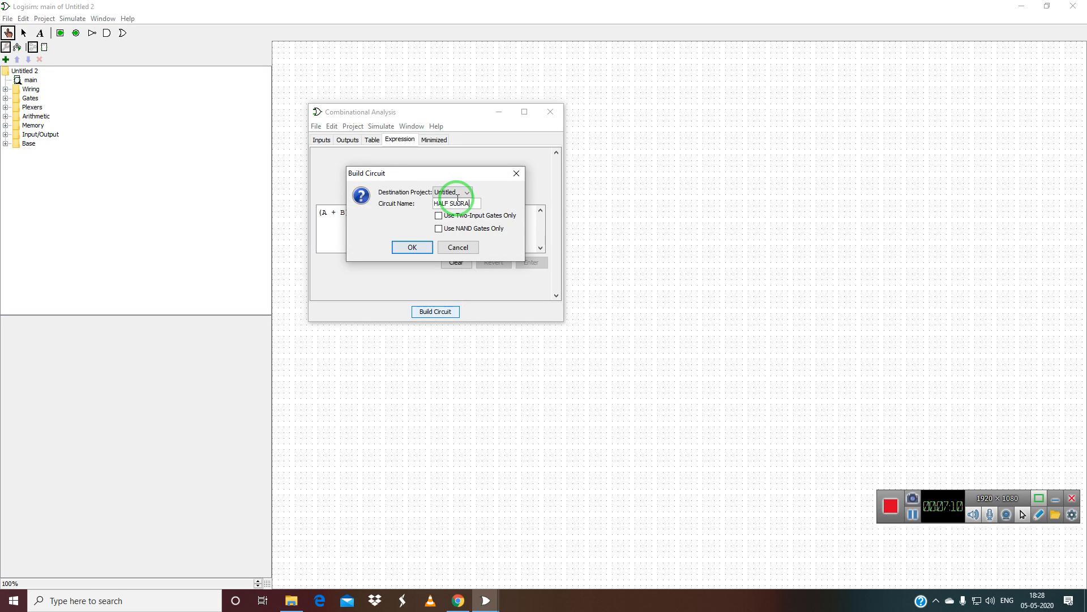
pyautogui.click(412, 247)
pyautogui.click(429, 310)
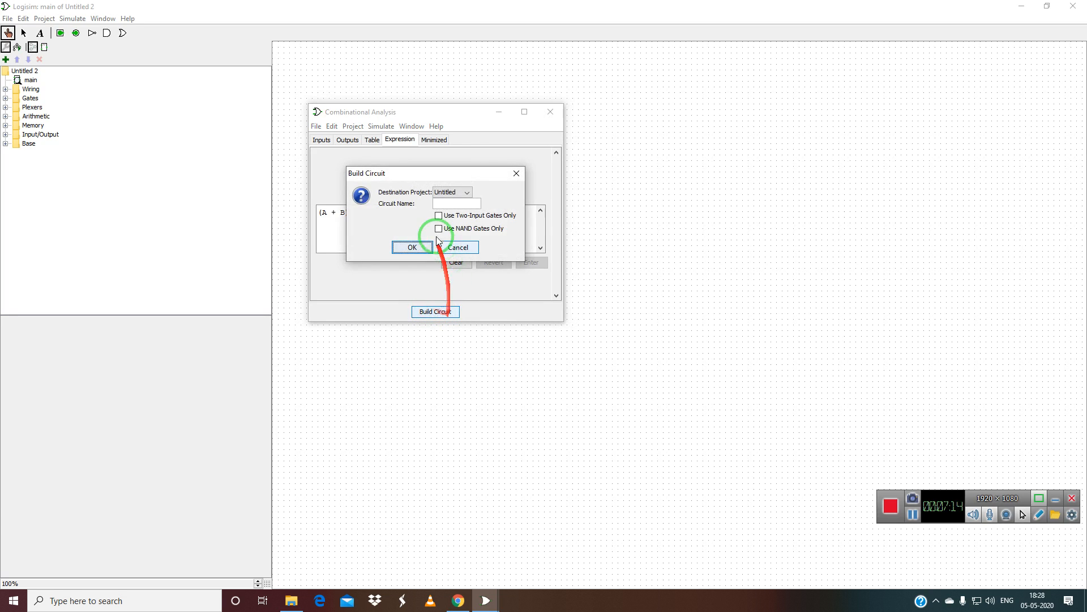
pyautogui.click(451, 247)
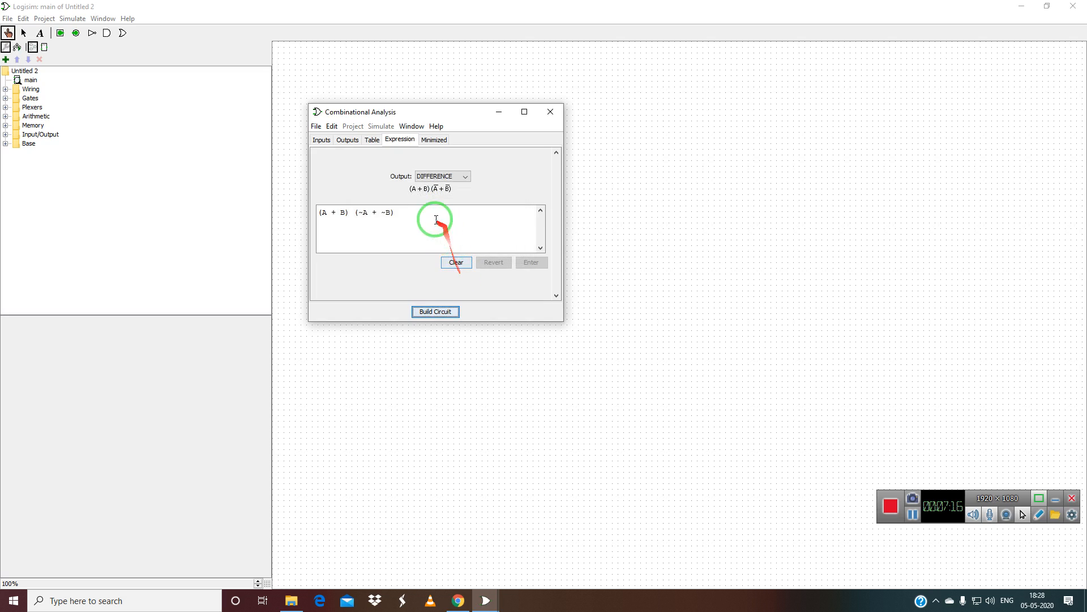
pyautogui.click(371, 139)
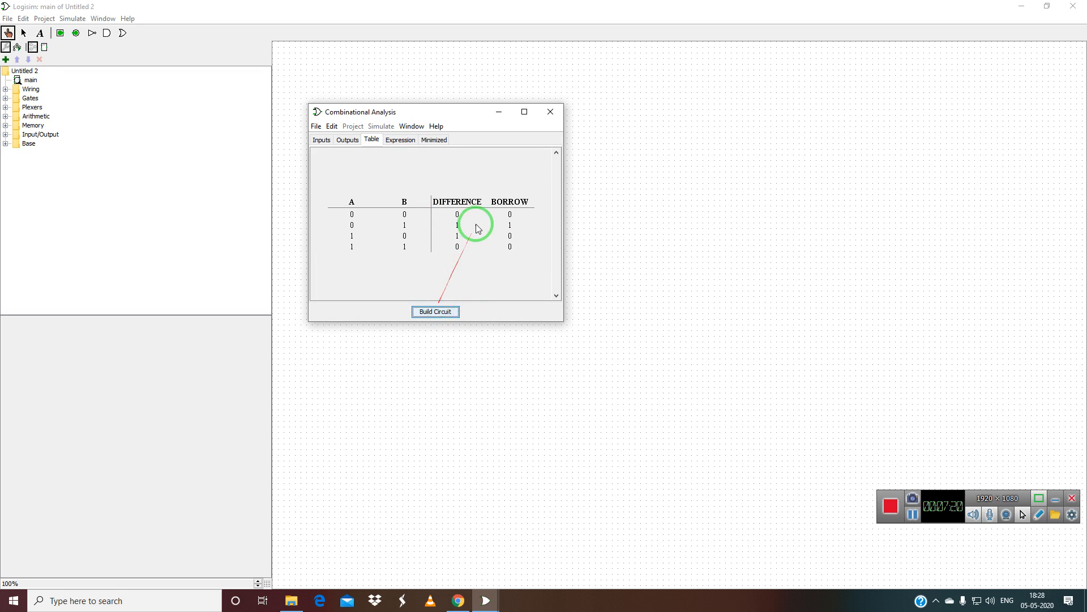
# Build a two-input, NAND-only version of the circuit into the Untitled project.
pyautogui.click(436, 311)
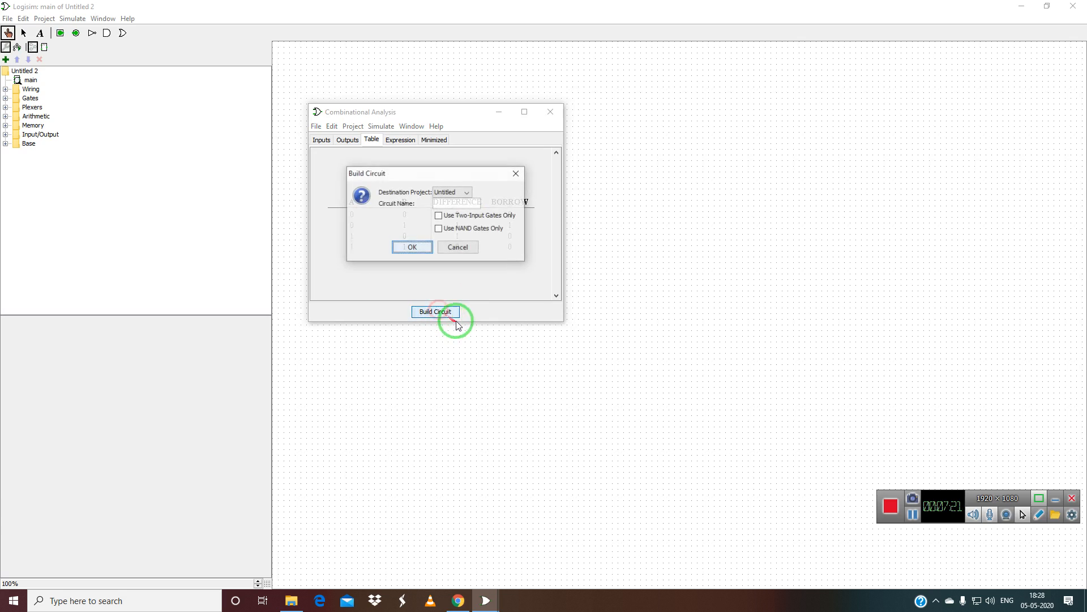
pyautogui.click(440, 216)
pyautogui.click(440, 228)
pyautogui.click(442, 203)
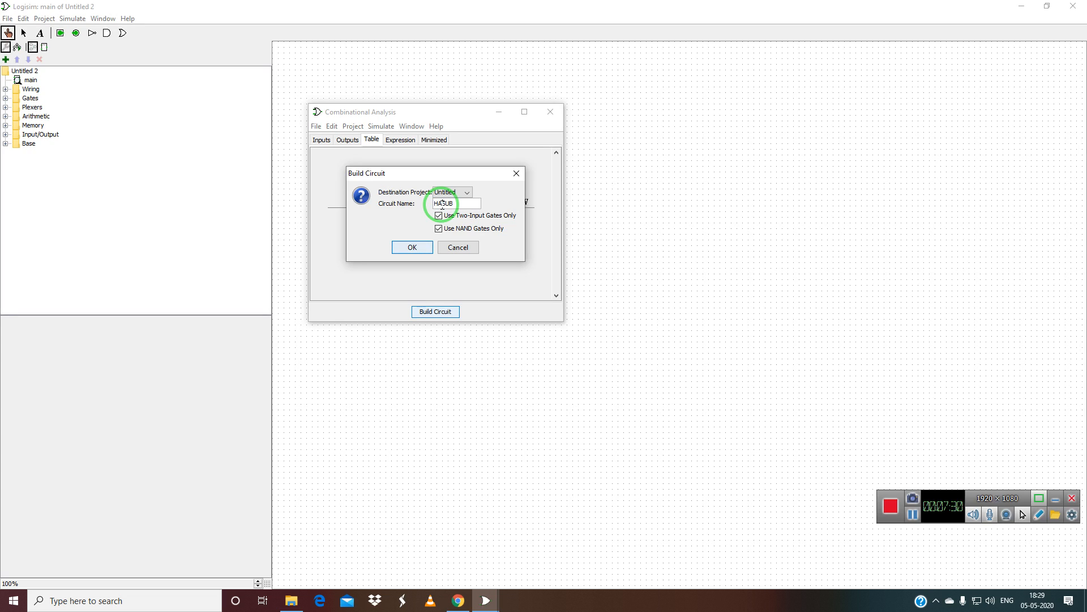
pyautogui.click(413, 247)
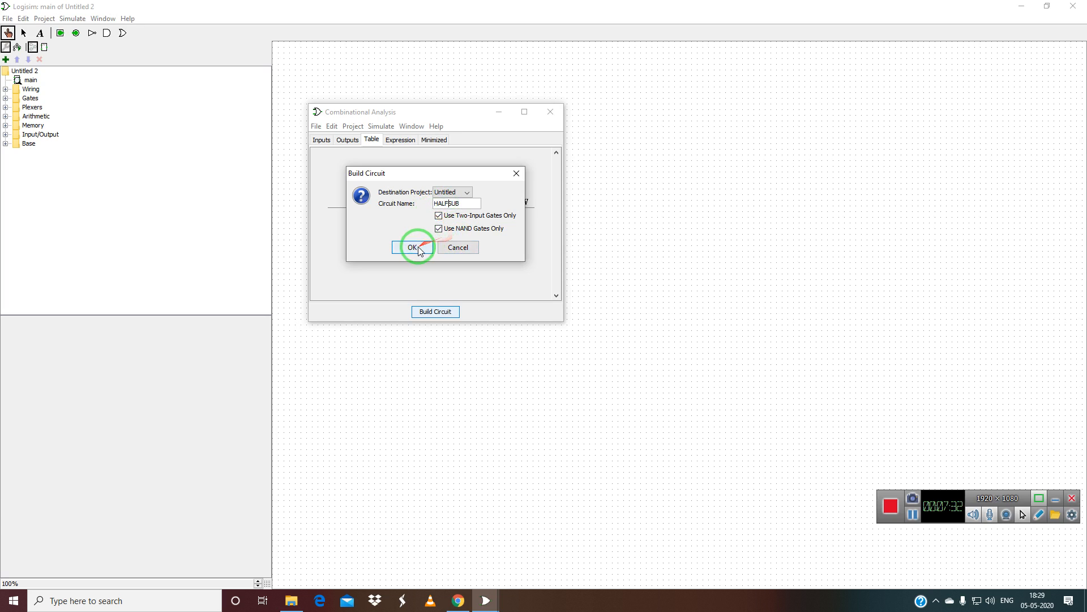
# Rebuild the NAND-only HALFSUB circuit into the Untitled 2 project instead.
pyautogui.click(436, 313)
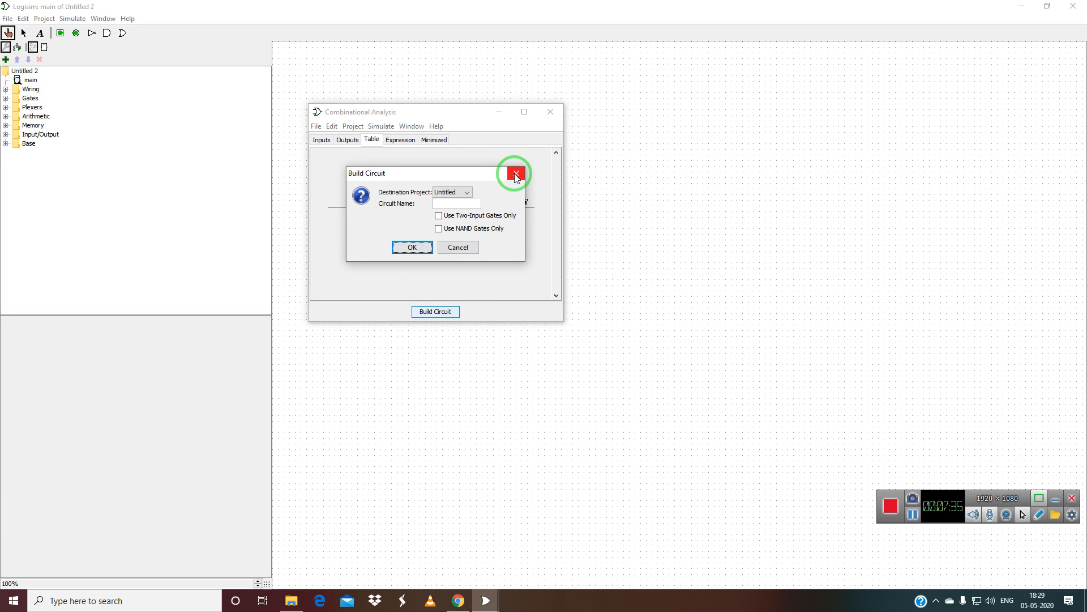
pyautogui.click(467, 192)
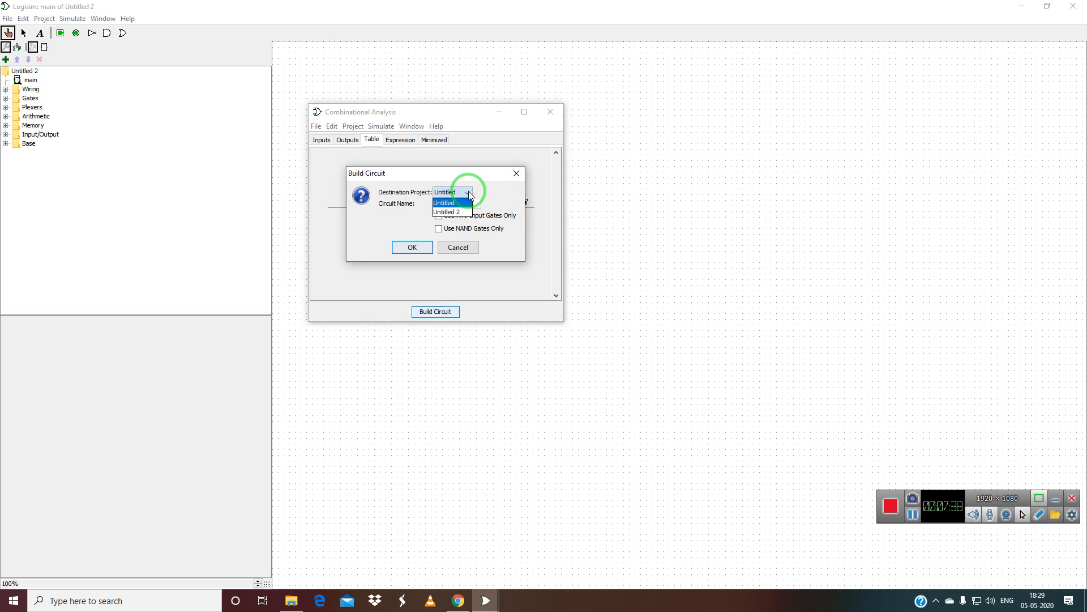
pyautogui.click(464, 212)
pyautogui.click(448, 205)
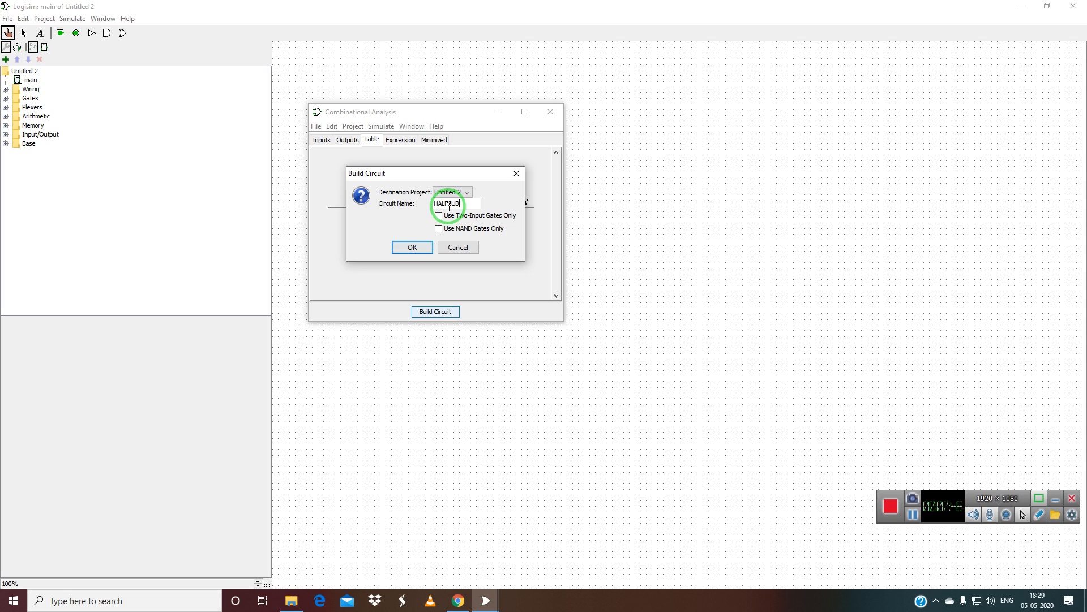
pyautogui.click(439, 228)
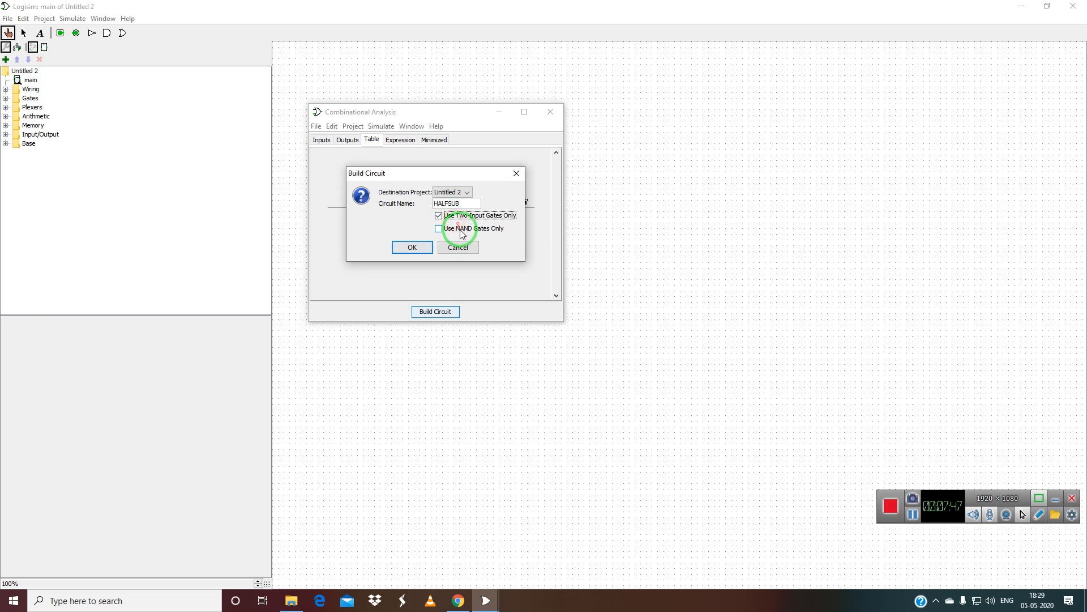
pyautogui.click(413, 247)
pyautogui.moveTo(439, 111); pyautogui.dragTo(715, 144)
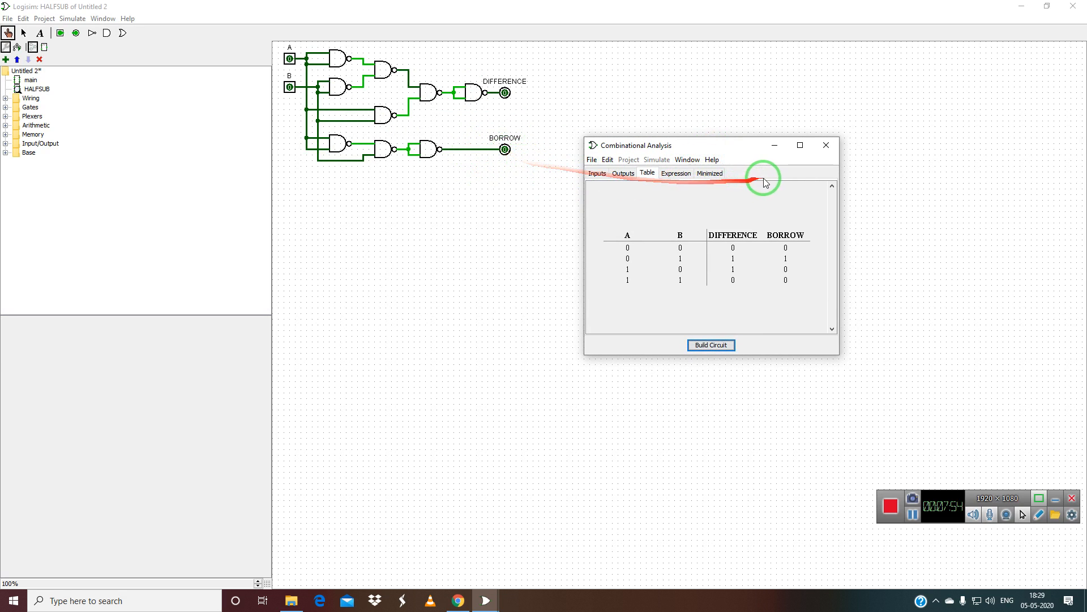
# Close the analysis window and both Untitled projects, discarding their unsaved changes.
pyautogui.click(826, 146)
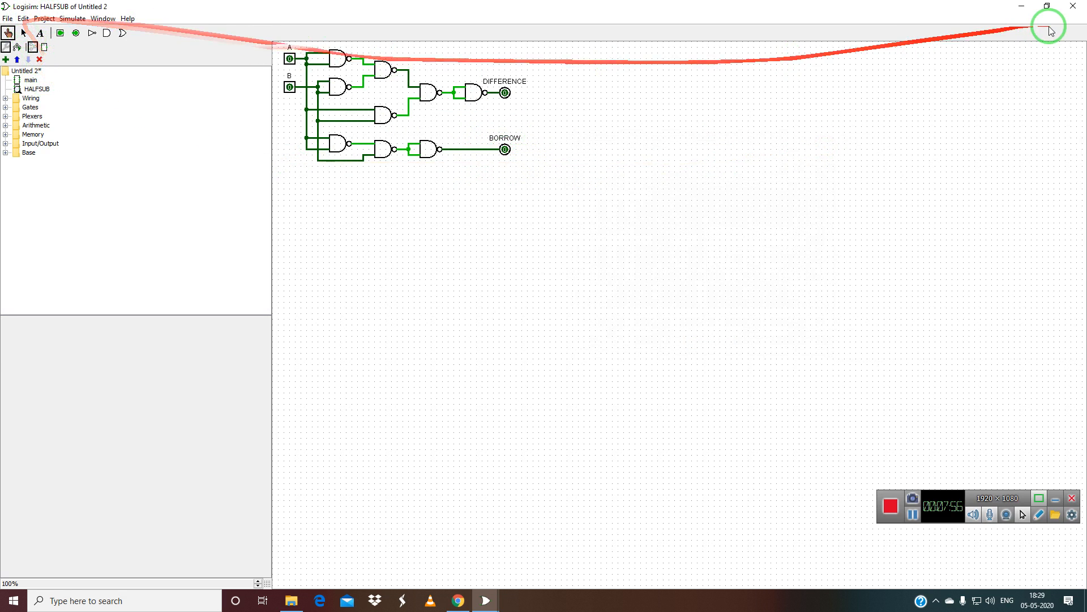
pyautogui.click(1076, 12)
pyautogui.click(544, 316)
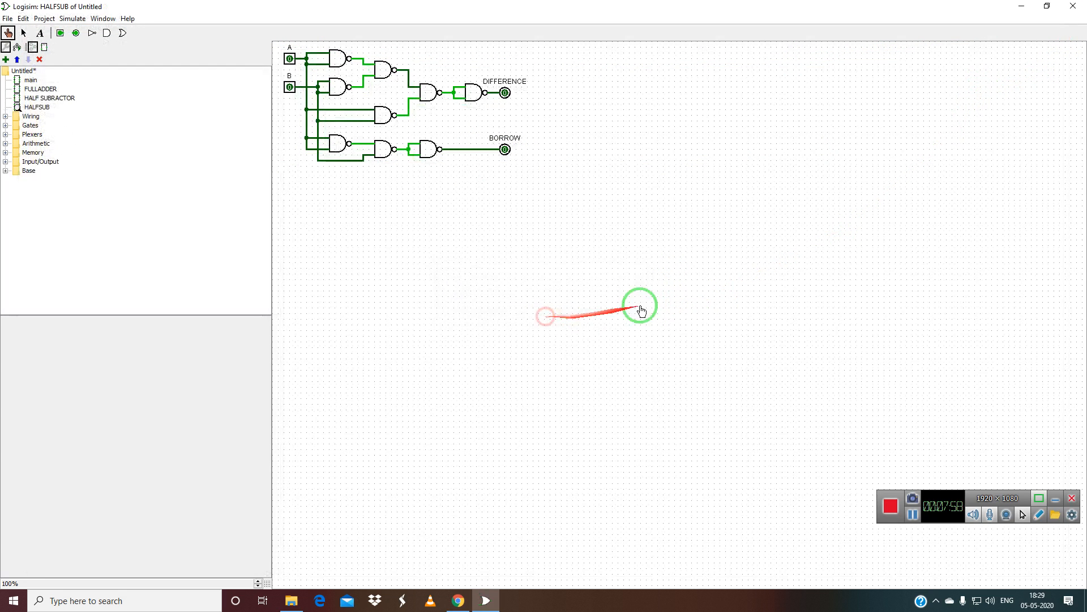
pyautogui.click(1073, 5)
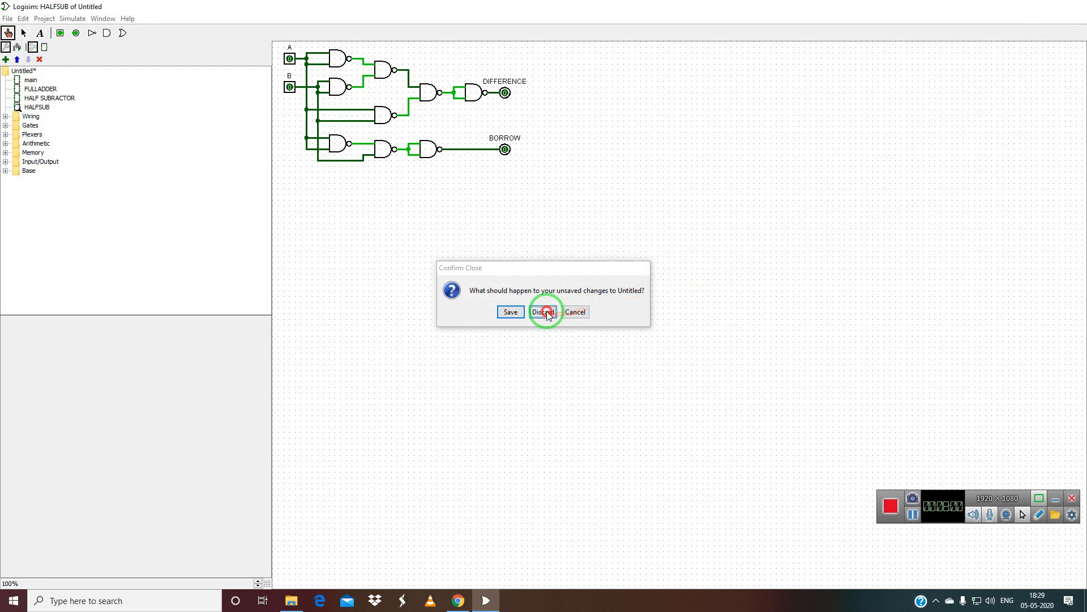
pyautogui.click(548, 311)
# Relaunch Logisim and open Window > Combinational Analysis for the new project.
pyautogui.doubleClick(367, 238)
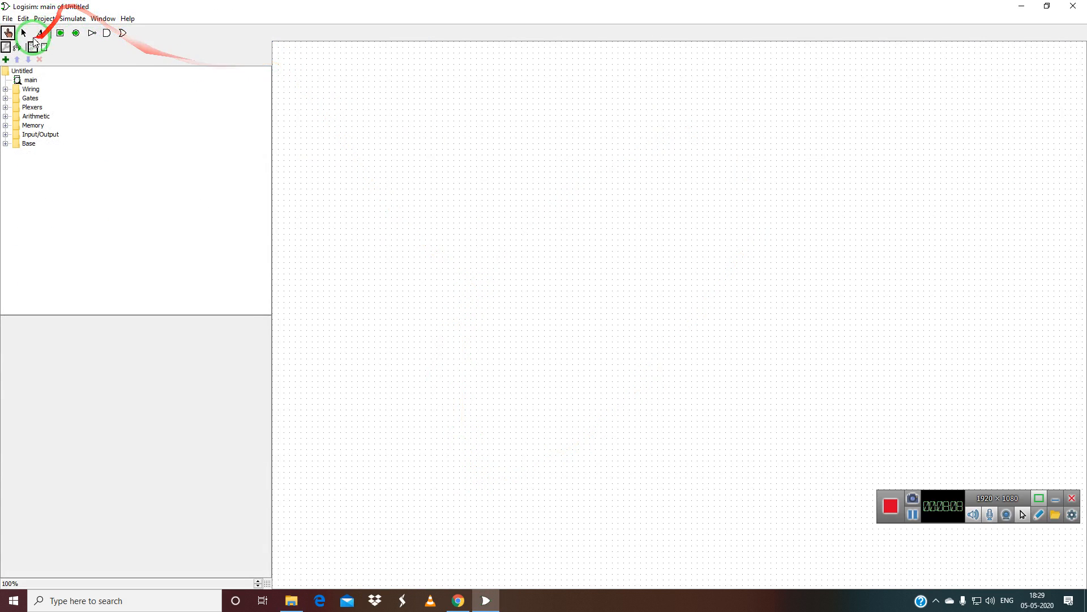
pyautogui.click(103, 19)
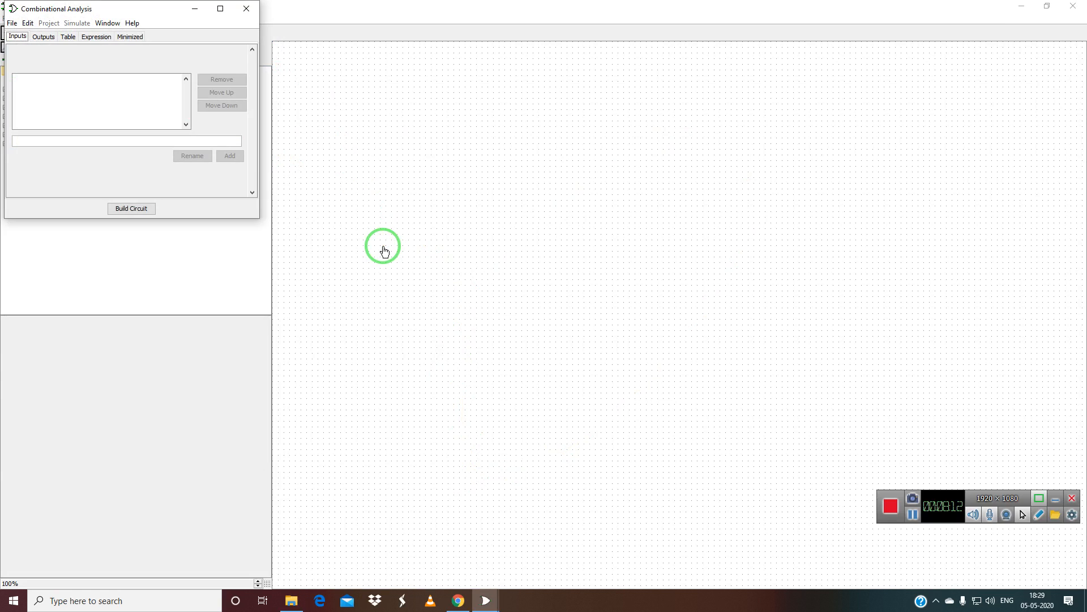
# Add A, B and BIN as the input variables.
pyautogui.click(62, 87)
pyautogui.click(73, 141)
pyautogui.write('A')
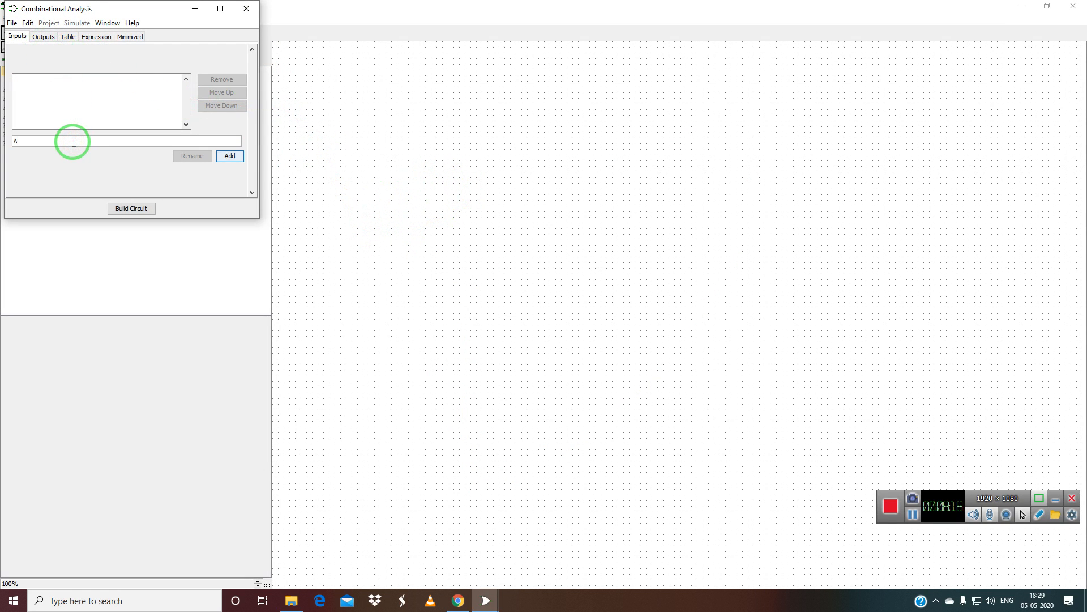
pyautogui.press('Return')
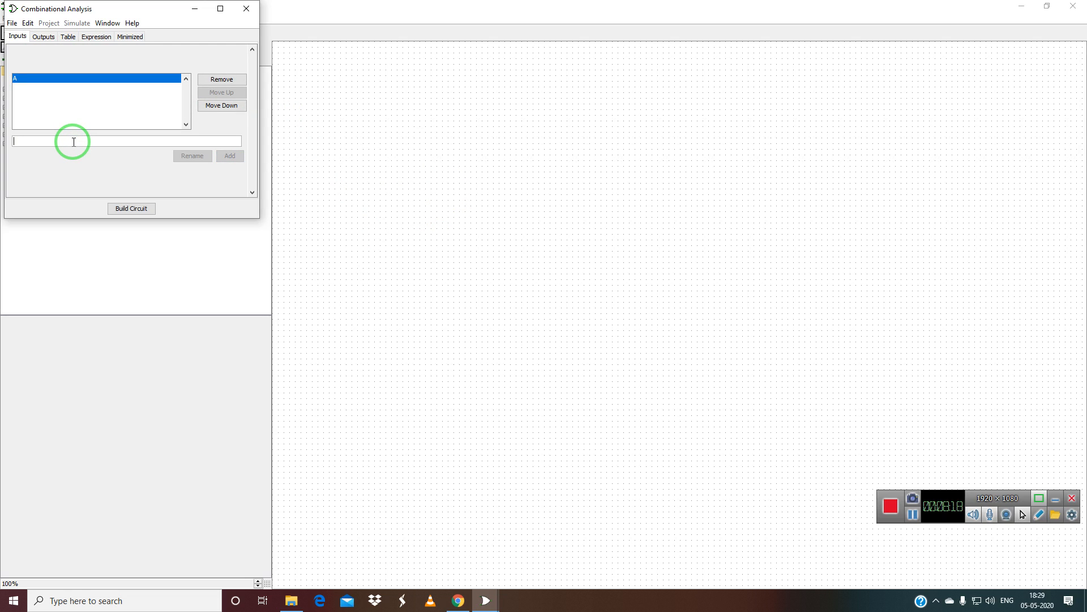
pyautogui.write('B')
pyautogui.press('Return')
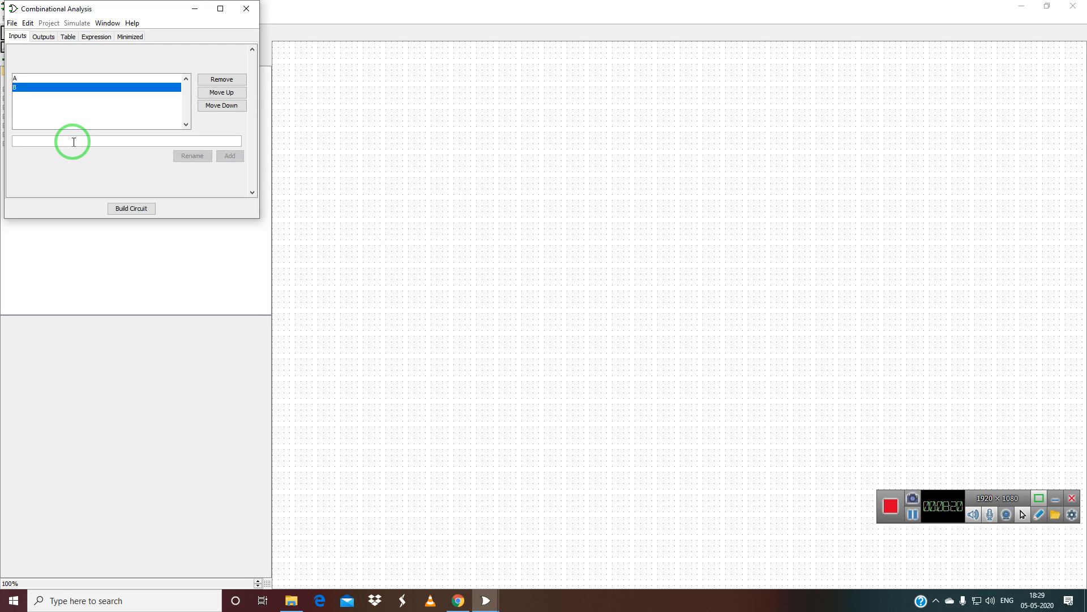
pyautogui.write('BIN')
pyautogui.press('Return')
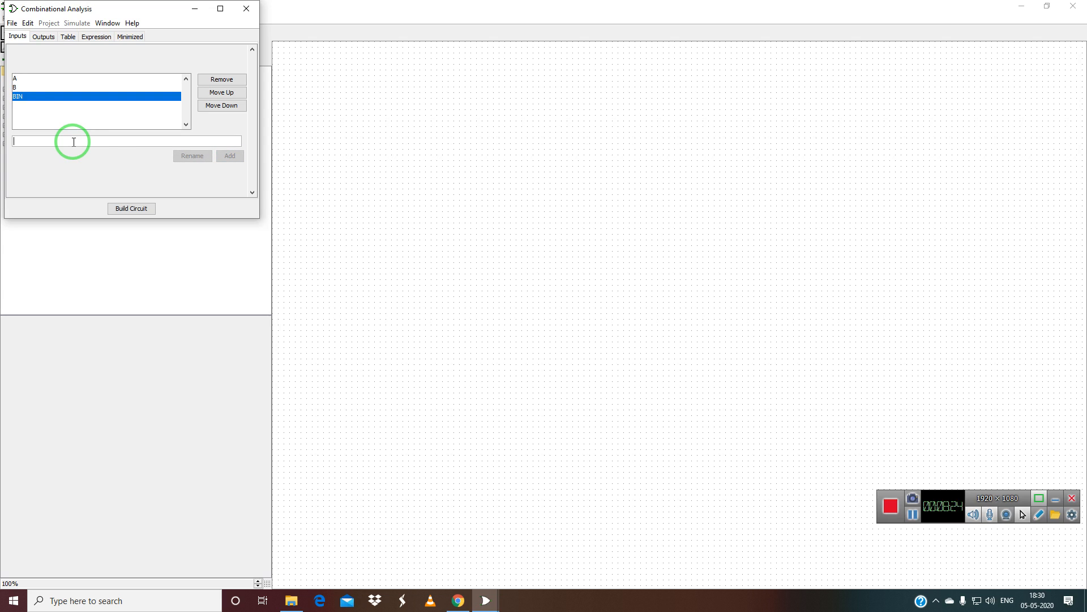
# Add D and BOUT as the output variables.
pyautogui.click(44, 37)
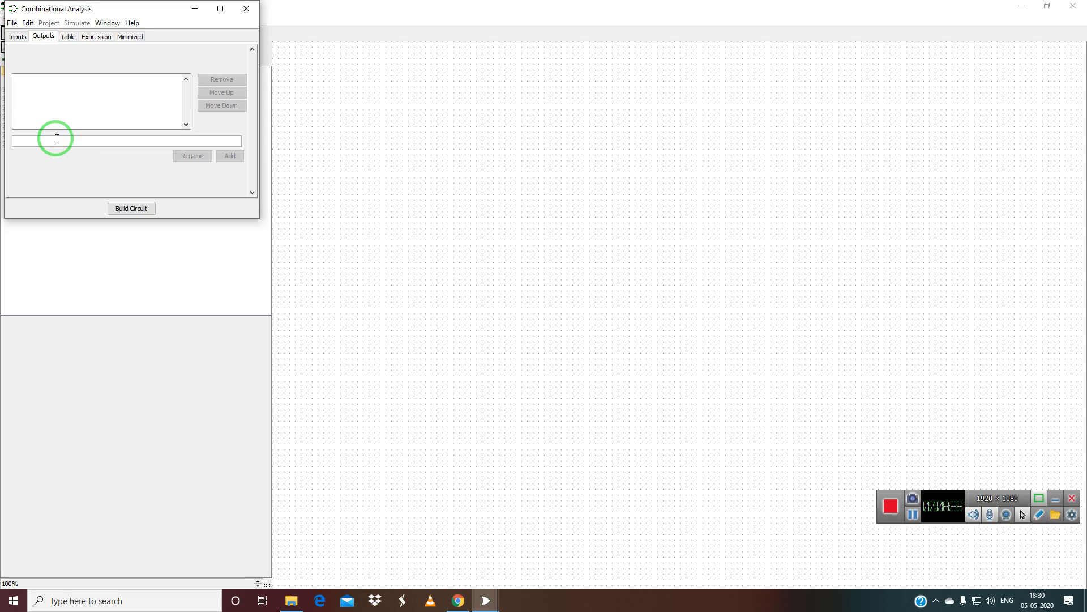
pyautogui.click(56, 139)
pyautogui.write('D')
pyautogui.press('Return')
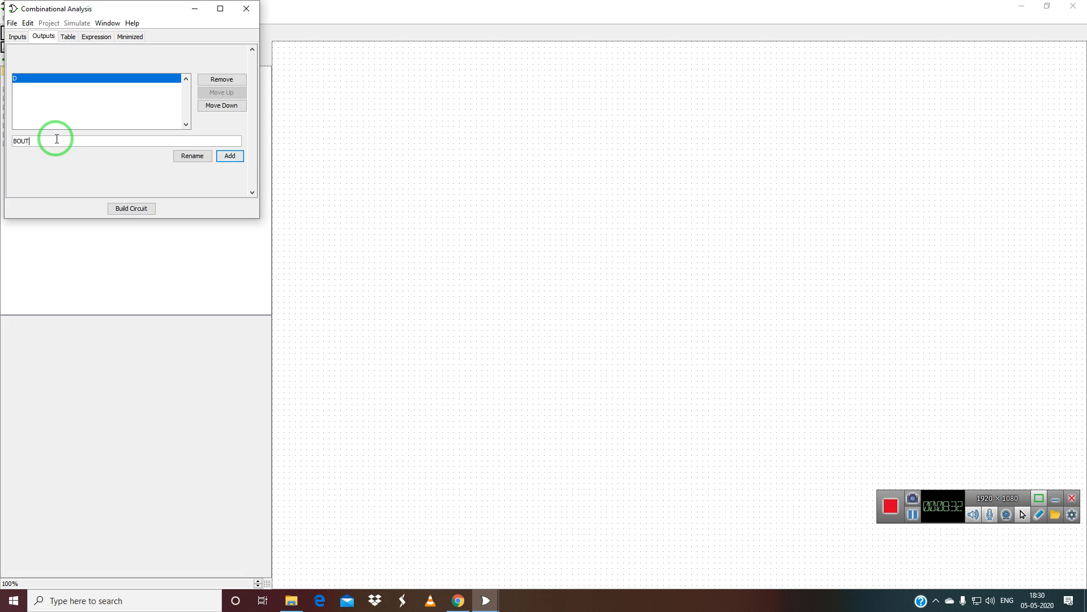
pyautogui.write('BOUT')
pyautogui.press('Return')
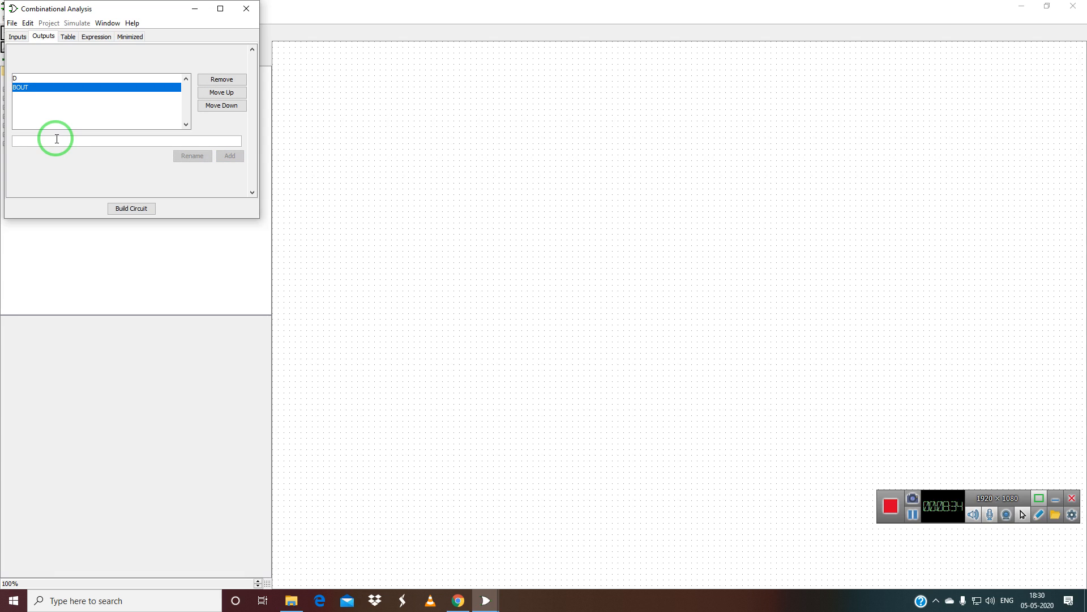
# Fill truth-table rows 1–4 with D 0,1,1,0 and BOUT 0,1,1,1.
pyautogui.click(68, 39)
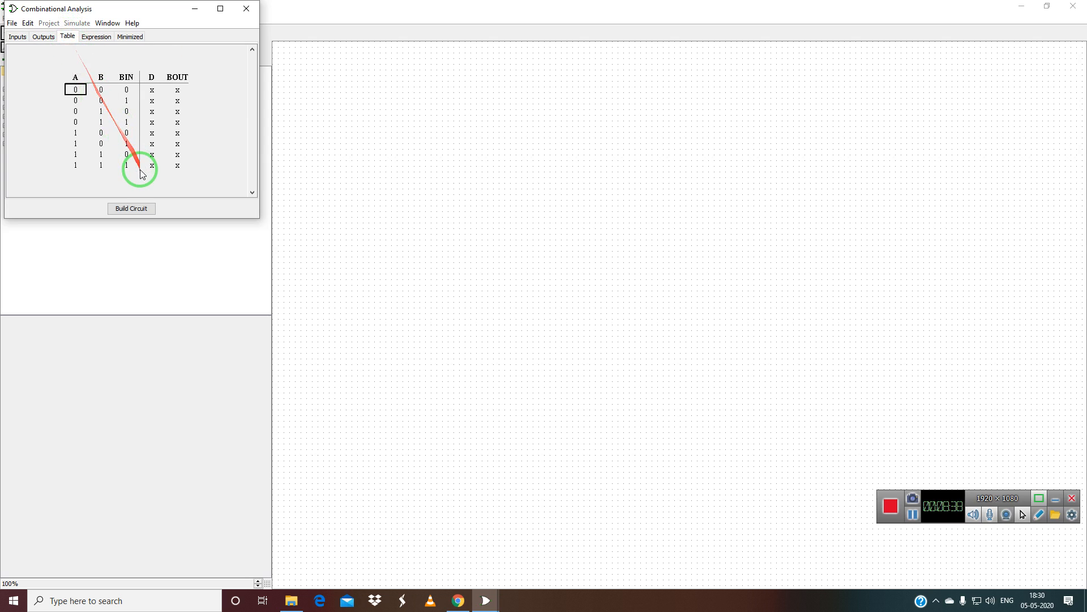
pyautogui.click(152, 90)
pyautogui.click(178, 90)
pyautogui.click(151, 101)
pyautogui.click(152, 101)
pyautogui.click(177, 101)
pyautogui.click(178, 103)
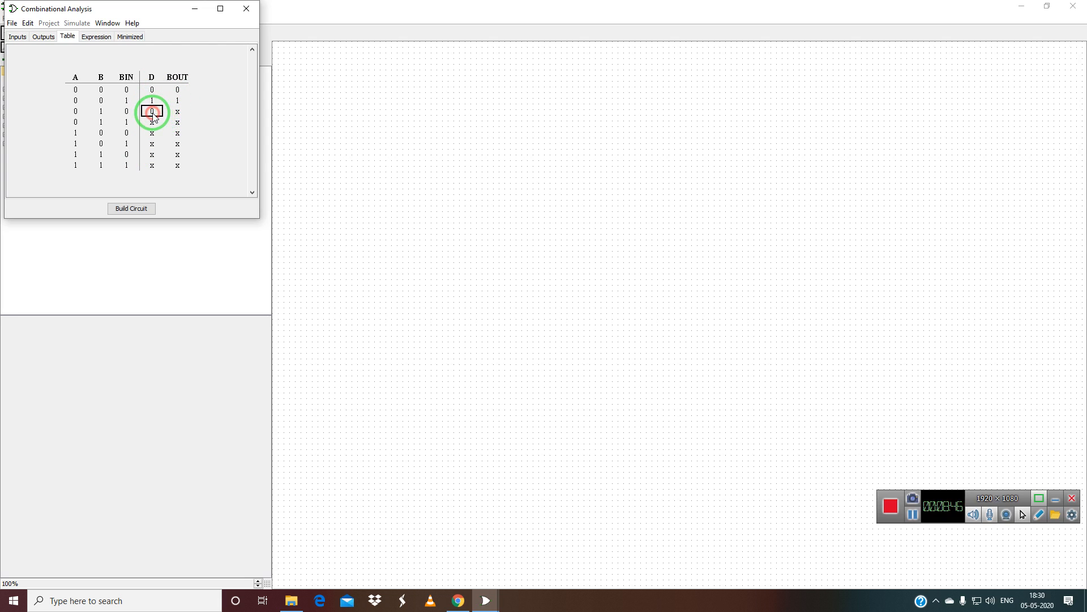
pyautogui.click(152, 115)
pyautogui.click(179, 111)
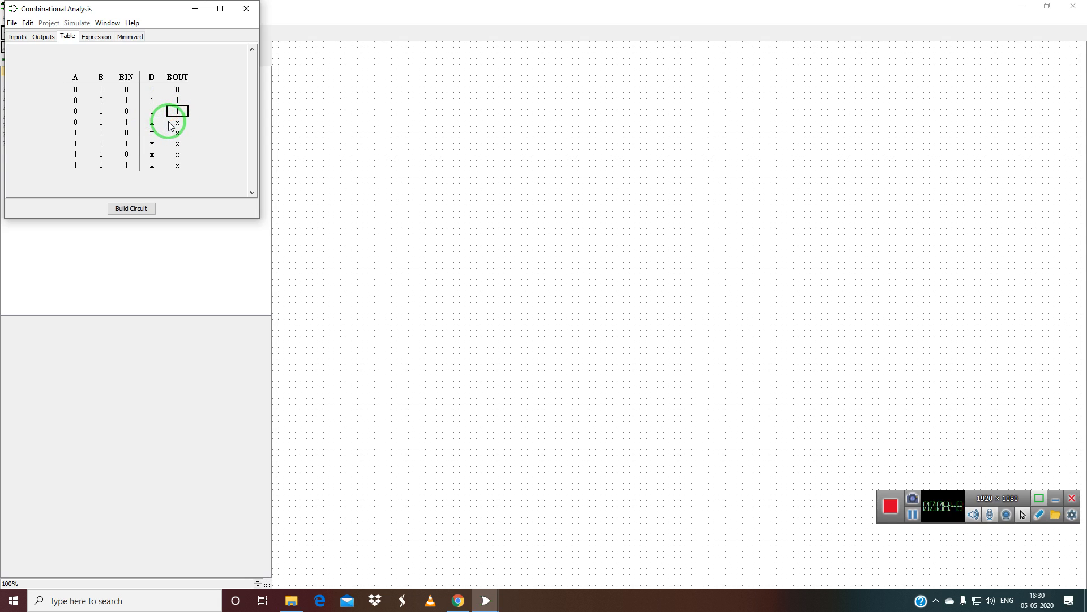
pyautogui.click(177, 121)
pyautogui.click(177, 121)
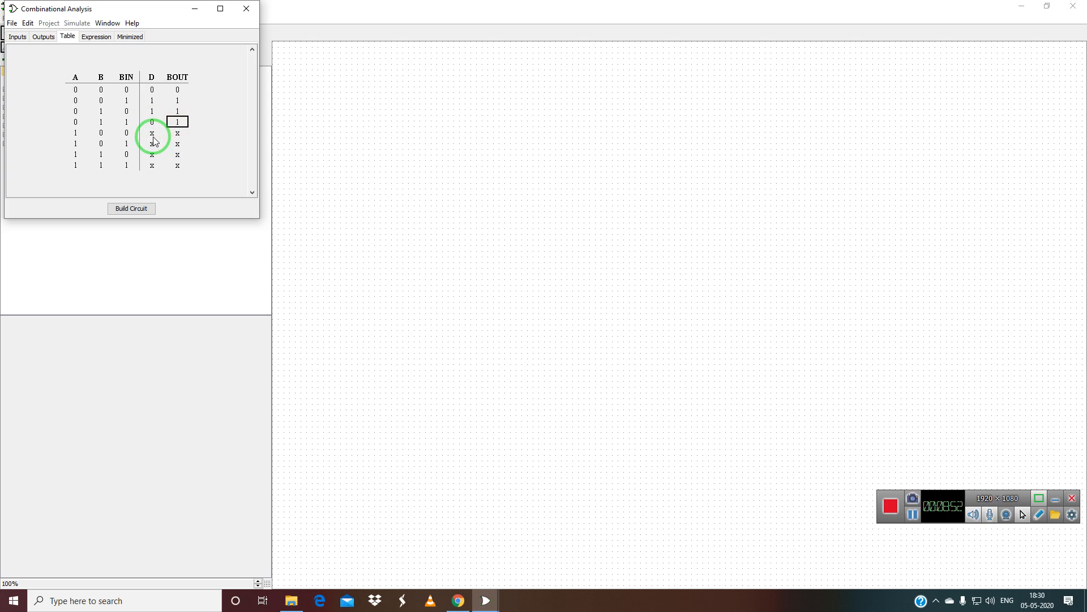
# Fill rows 5–8 with D 1,0,0,1 and BOUT 0,0,0,1.
pyautogui.click(152, 135)
pyautogui.click(152, 135)
pyautogui.click(177, 135)
pyautogui.click(151, 144)
pyautogui.click(177, 144)
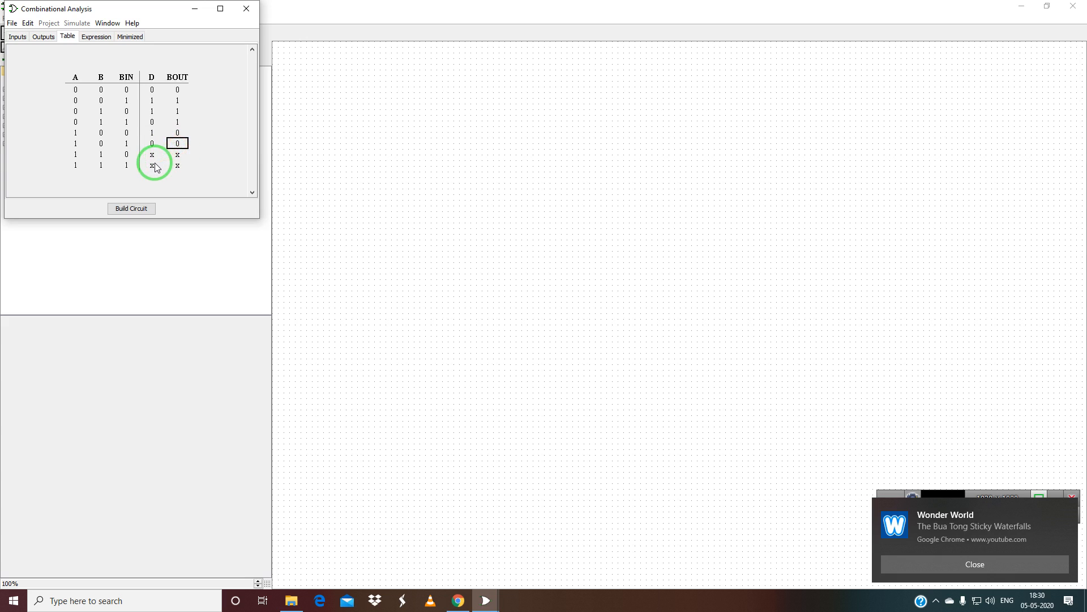
pyautogui.click(151, 154)
pyautogui.click(177, 154)
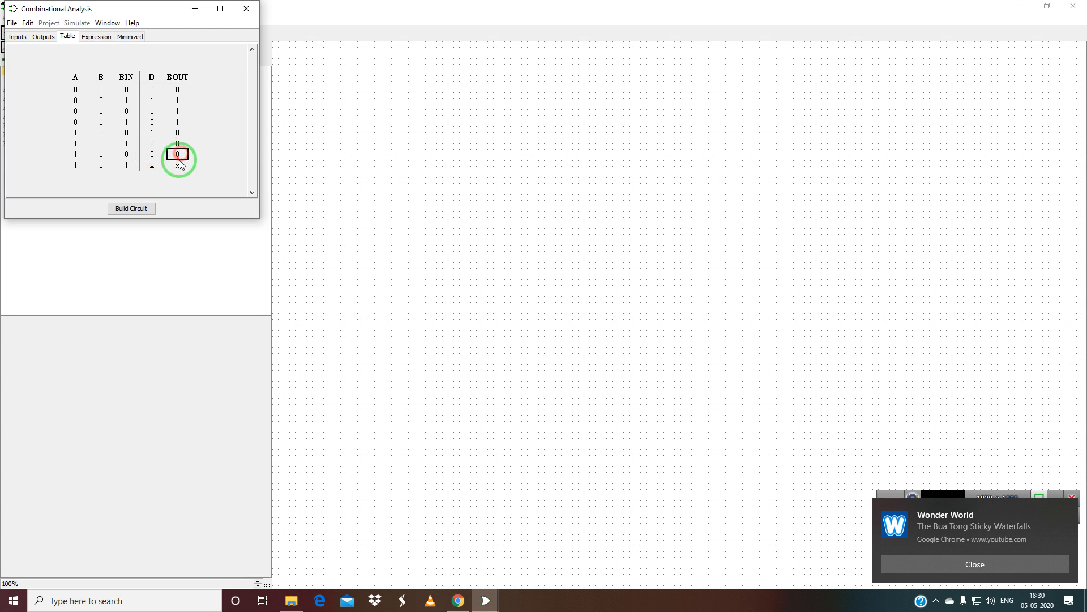
pyautogui.doubleClick(177, 164)
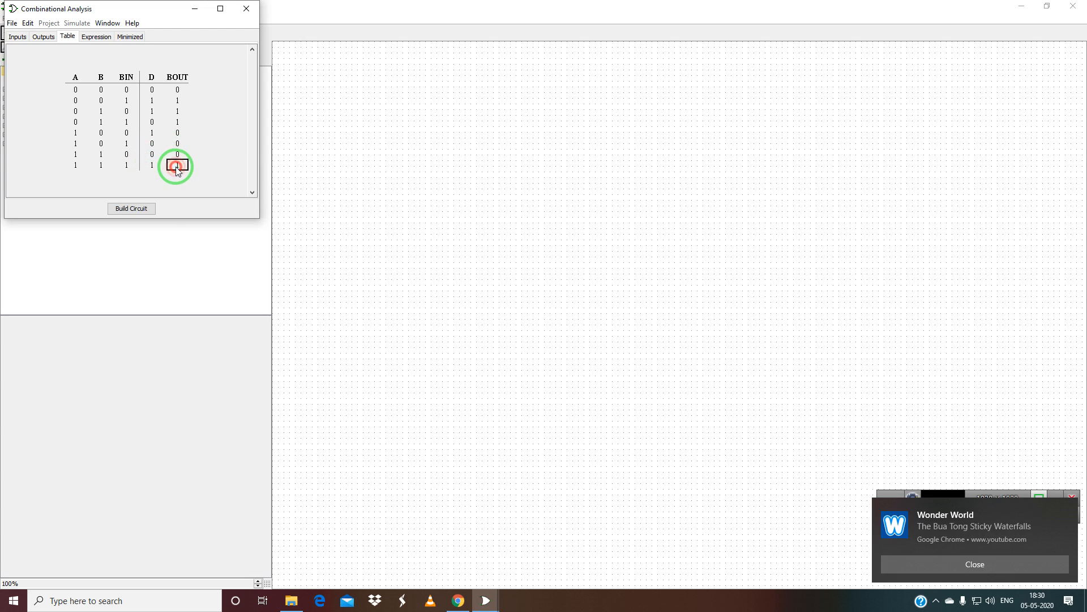
pyautogui.click(93, 36)
# Show D's minimized Karnaugh map in product-of-sums form, checking BOUT's map along the way.
pyautogui.click(130, 37)
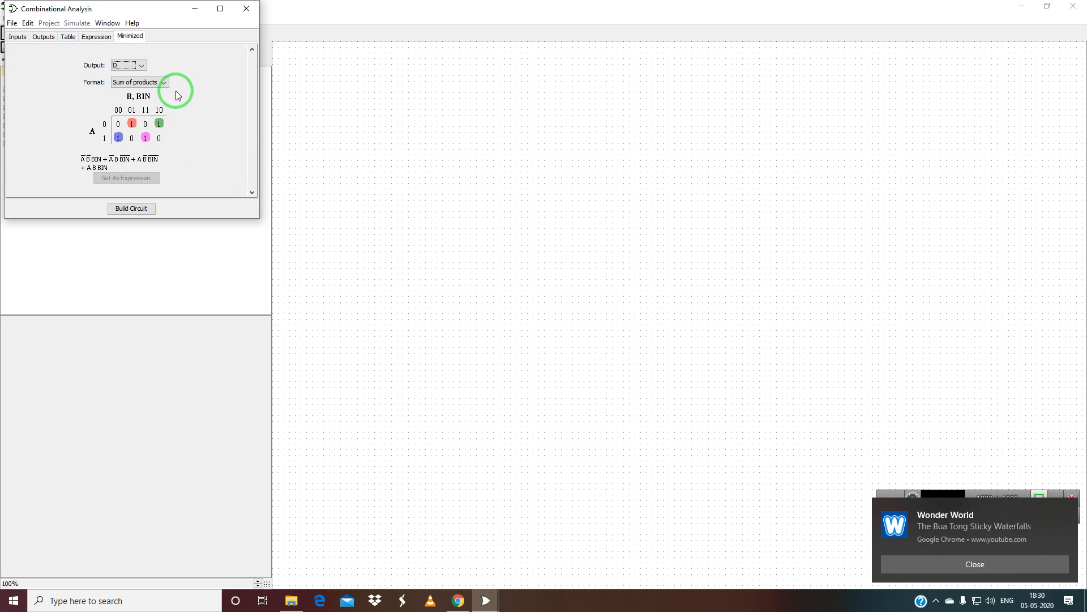
pyautogui.click(163, 83)
pyautogui.click(162, 103)
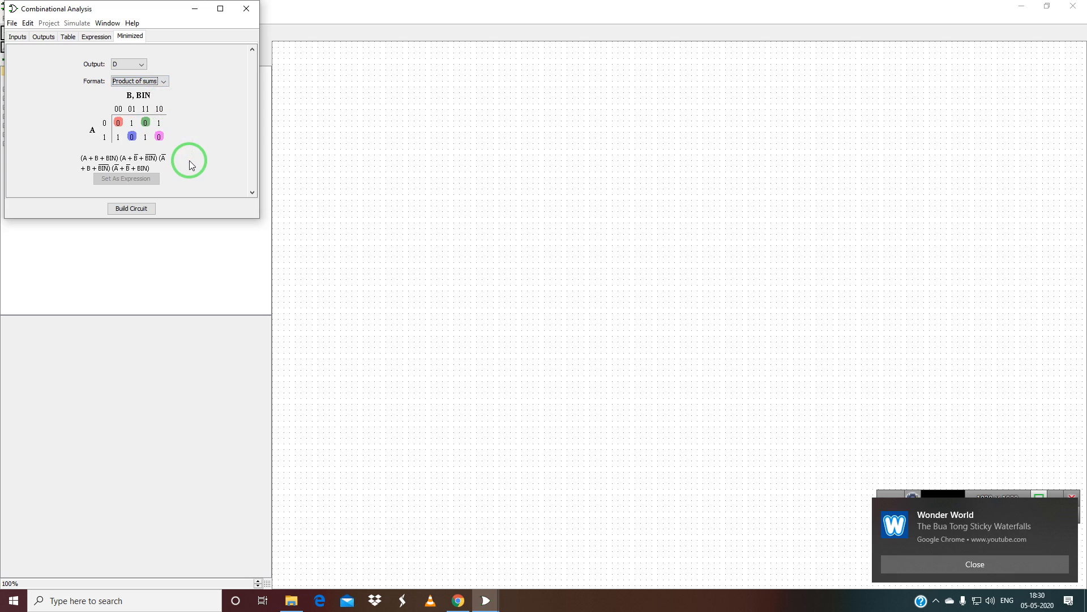
pyautogui.click(144, 63)
pyautogui.click(145, 72)
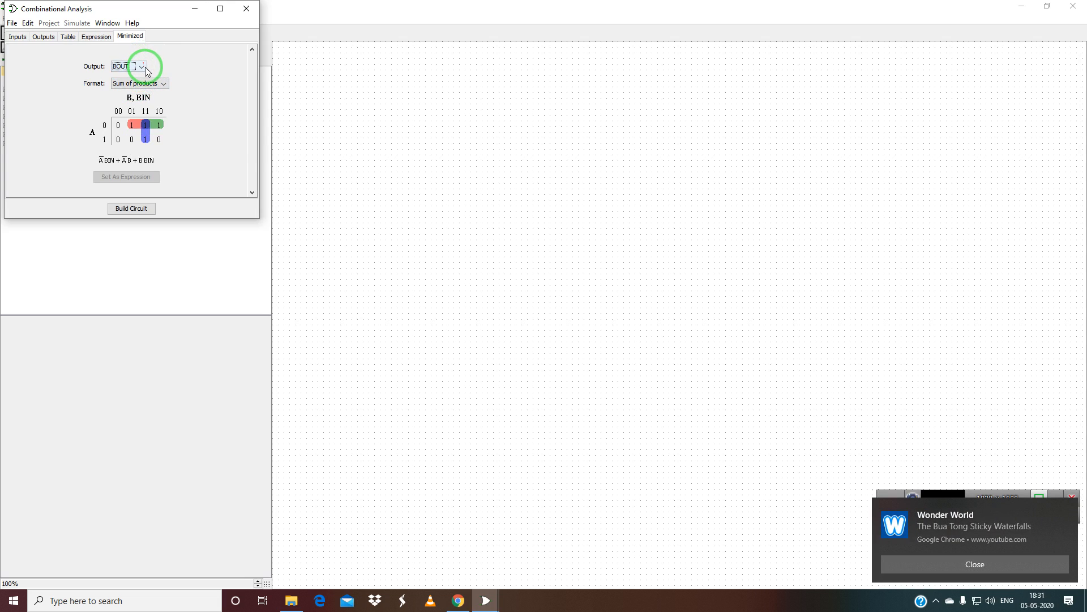
pyautogui.click(143, 68)
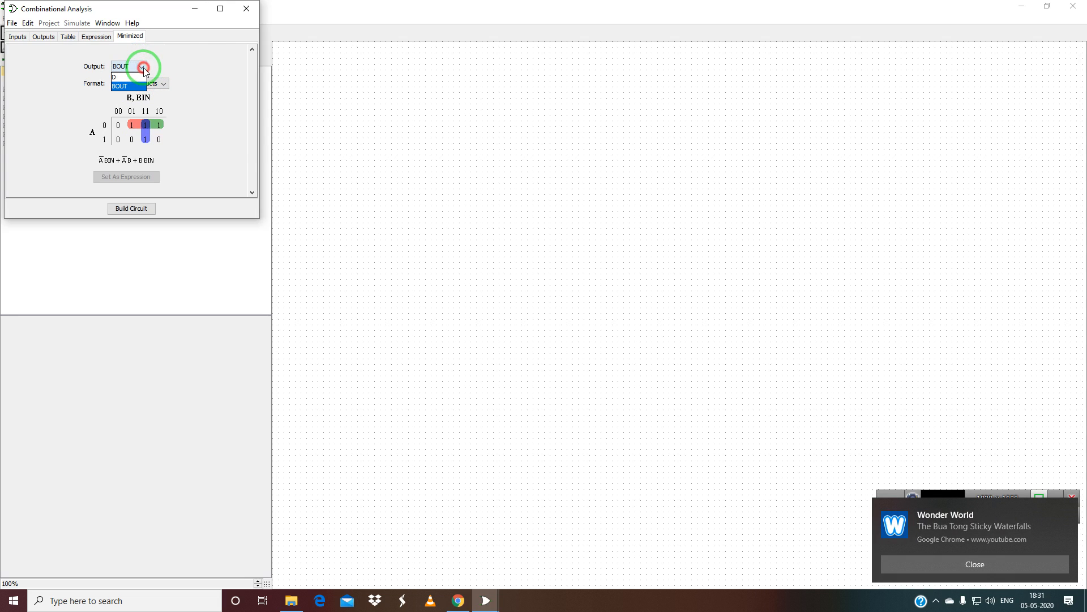
pyautogui.click(136, 79)
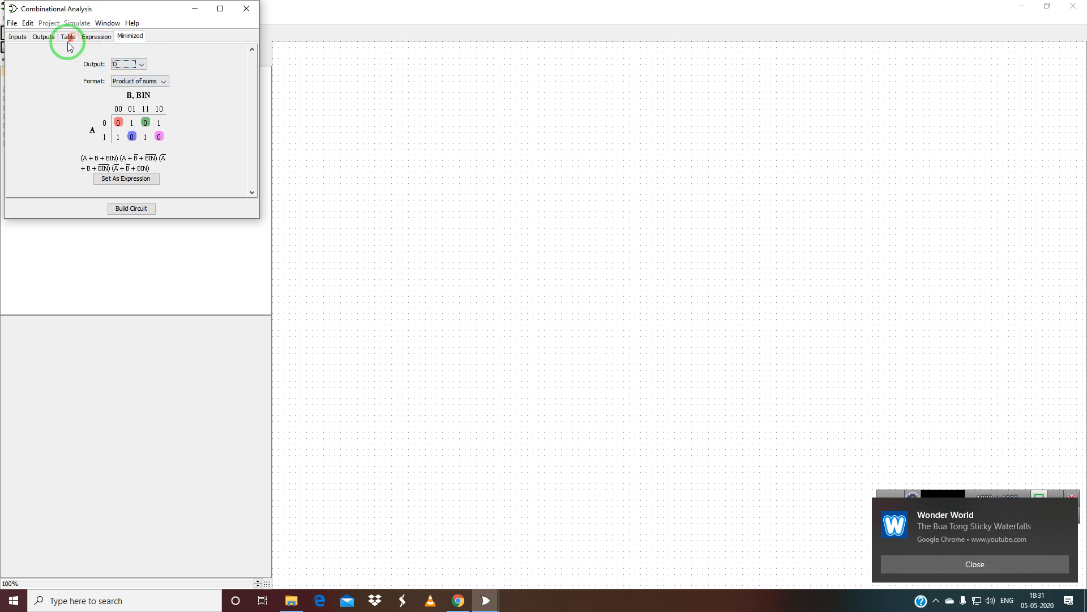
pyautogui.click(68, 37)
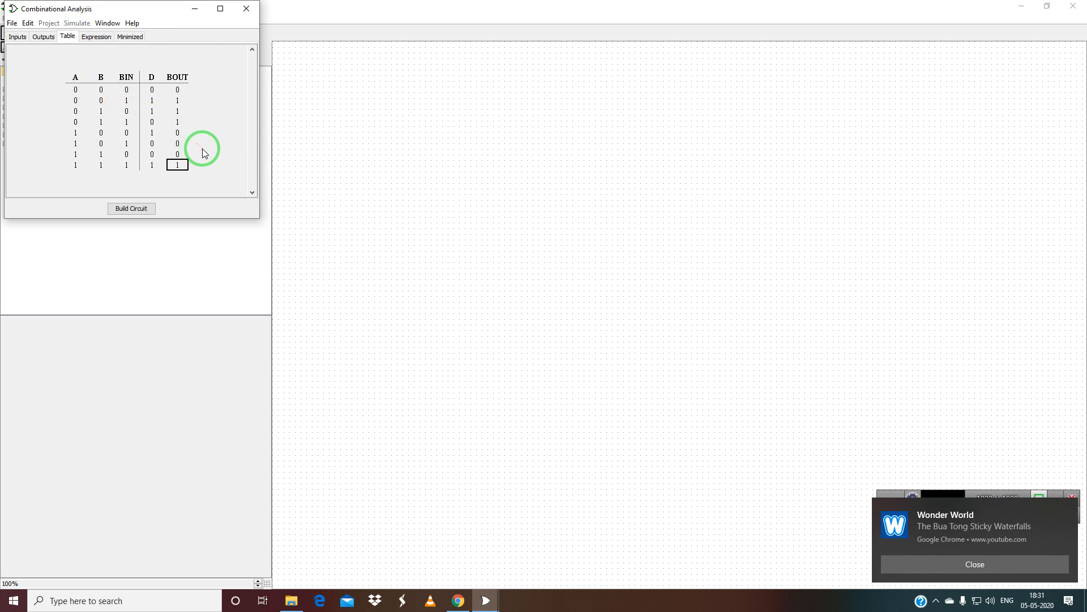
pyautogui.click(129, 38)
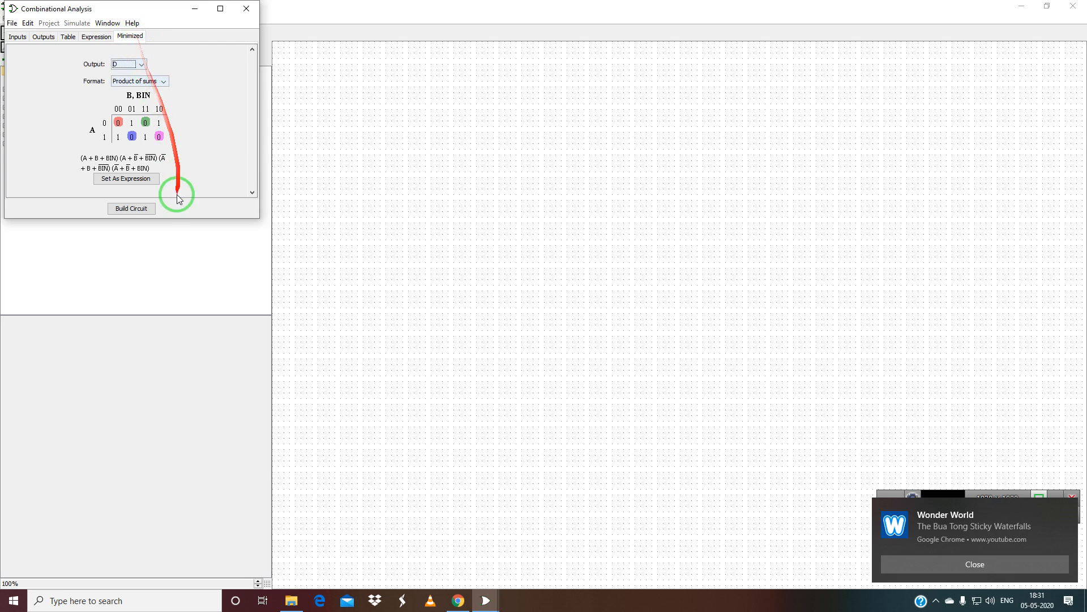
pyautogui.click(136, 209)
# Build the circuit as 'FULLSUB' restricted to two-input NAND gates, then close Combinational Analysis.
pyautogui.click(146, 102)
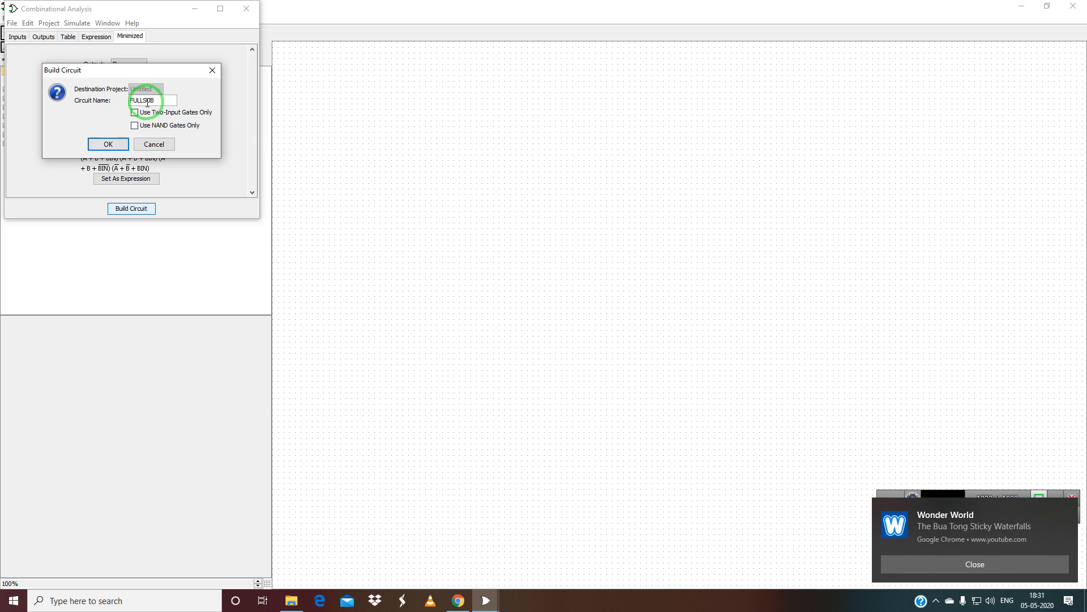
pyautogui.click(139, 112)
pyautogui.click(153, 126)
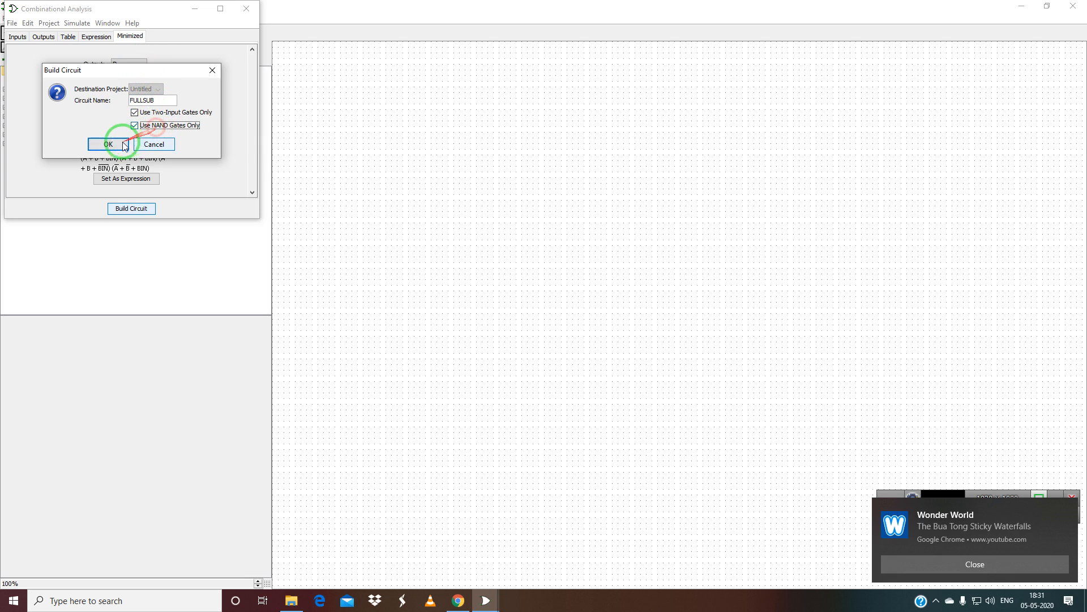
pyautogui.click(107, 144)
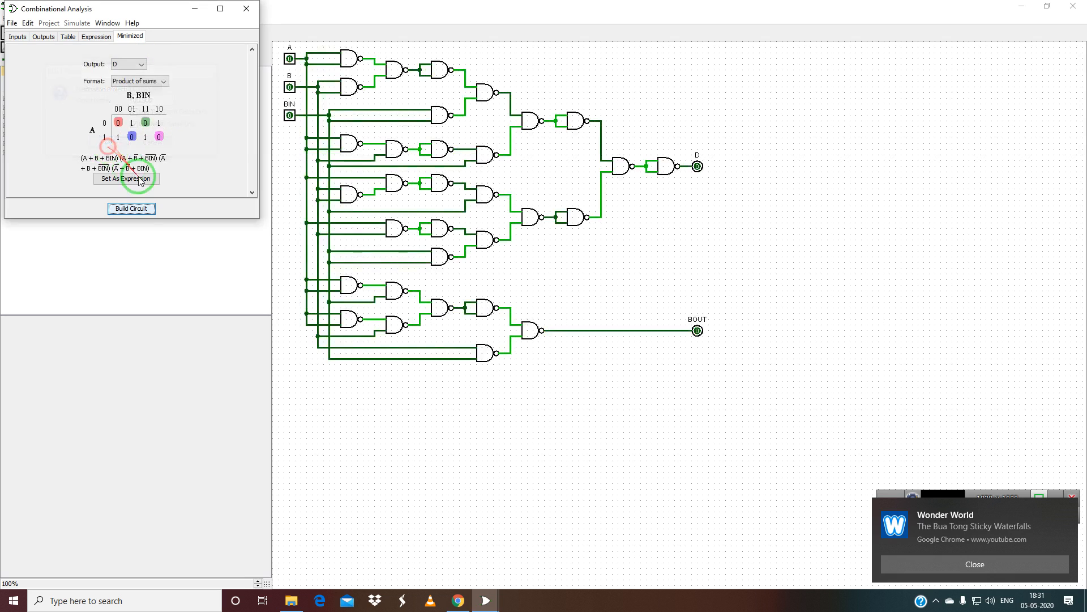
pyautogui.click(255, 9)
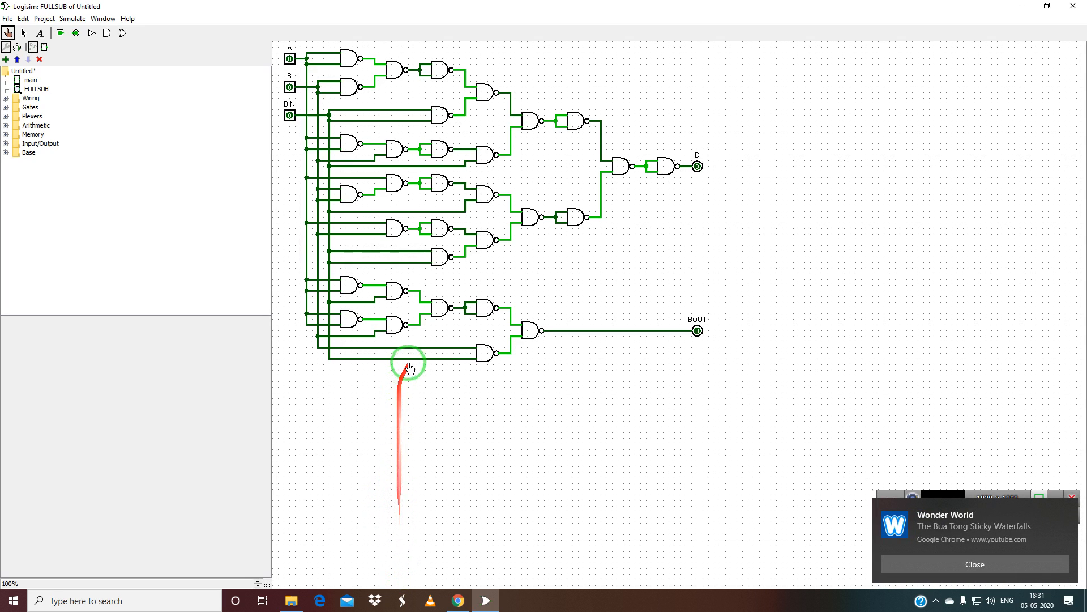
# Poke BIN, A and B to 1, then toggle A back to 0, watching D and BOUT.
pyautogui.click(290, 116)
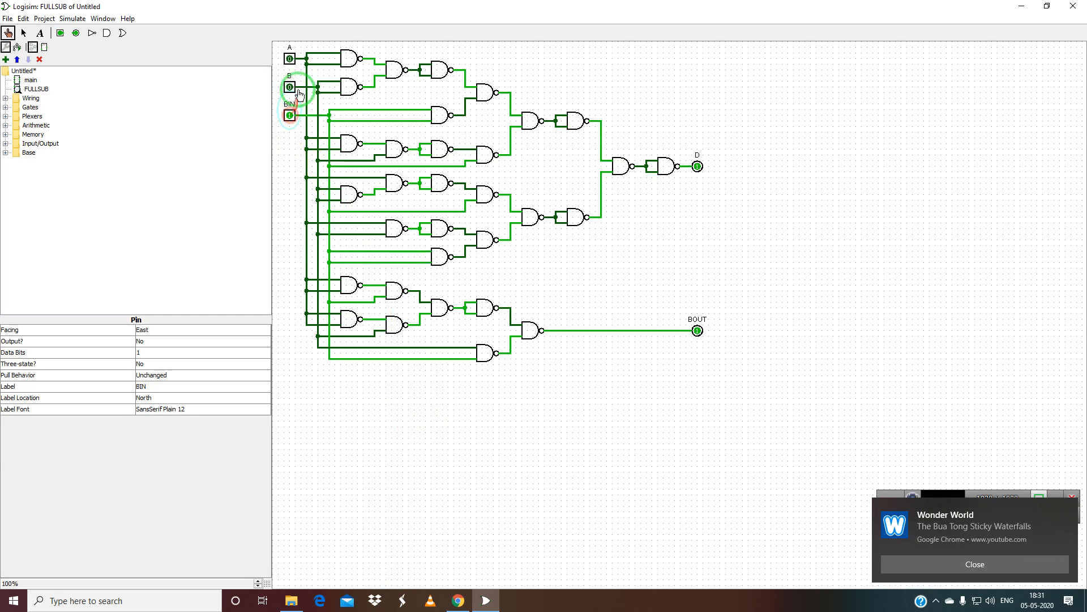
pyautogui.click(291, 60)
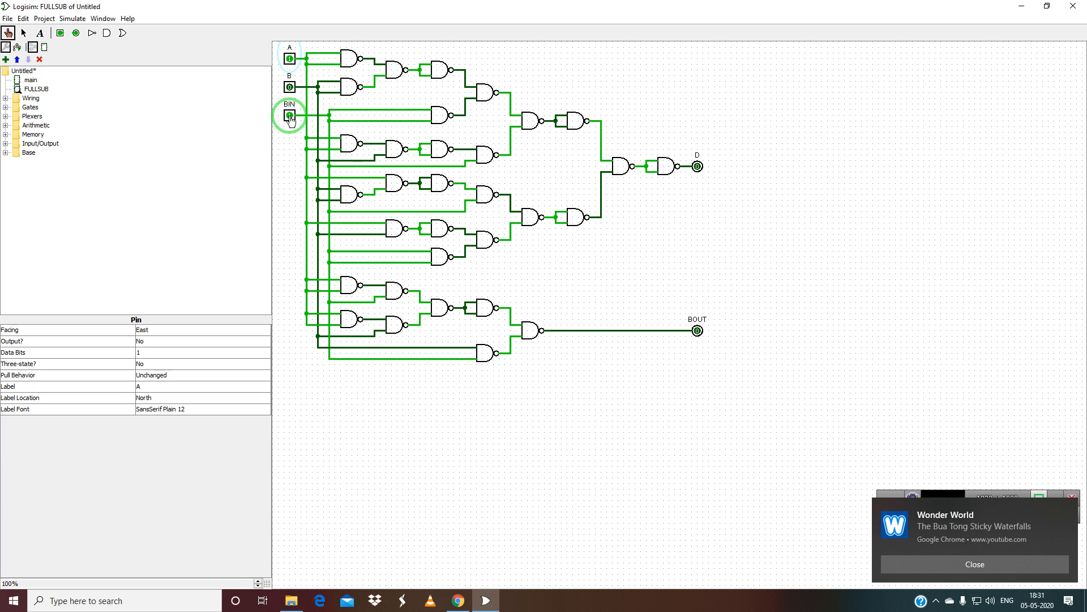
pyautogui.click(289, 87)
pyautogui.click(291, 59)
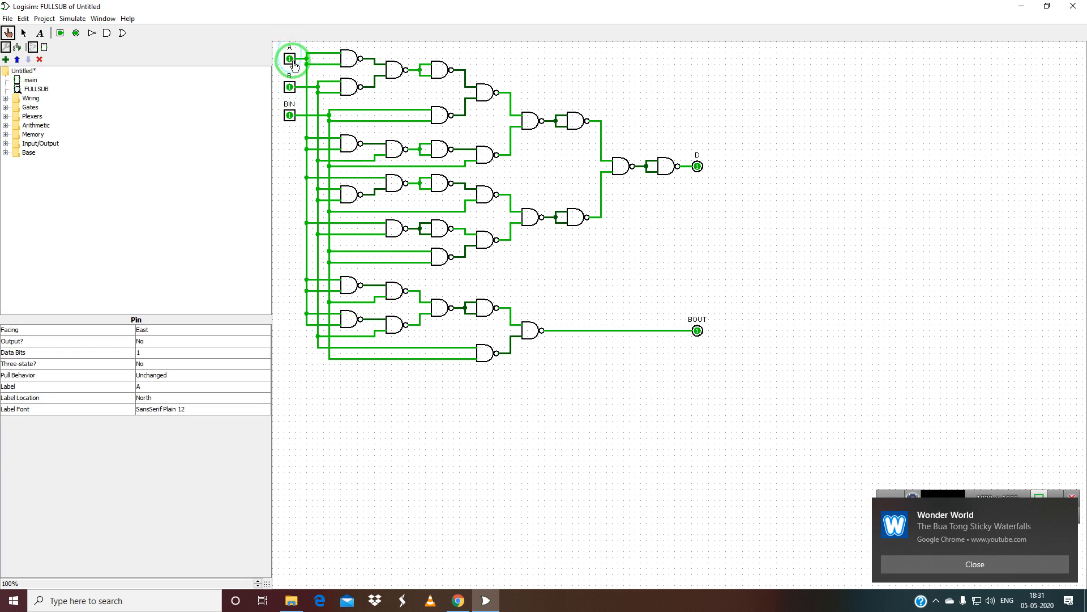
pyautogui.click(290, 59)
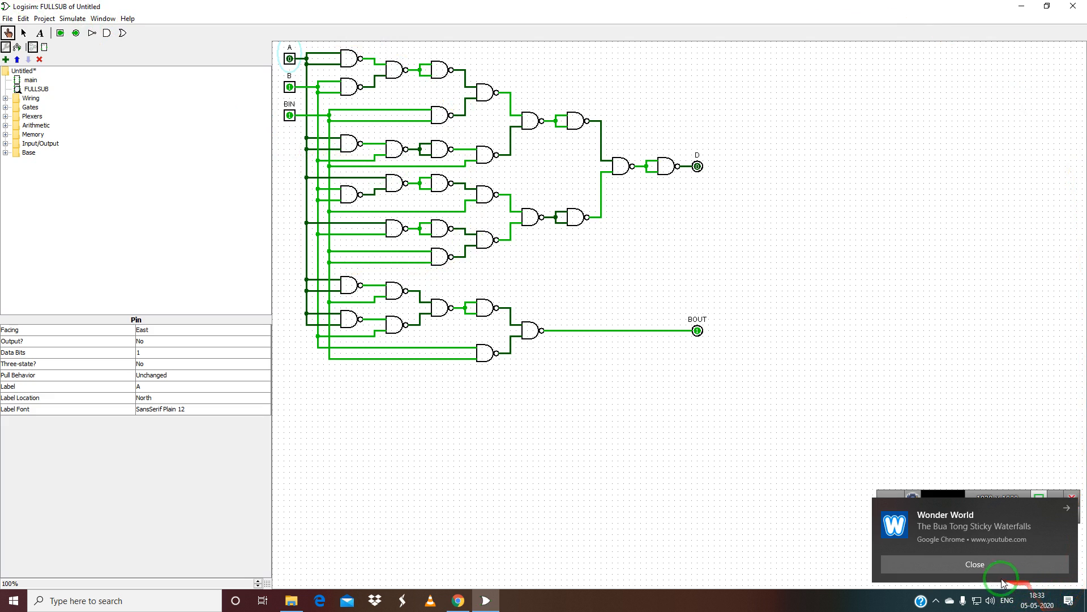
pyautogui.click(974, 564)
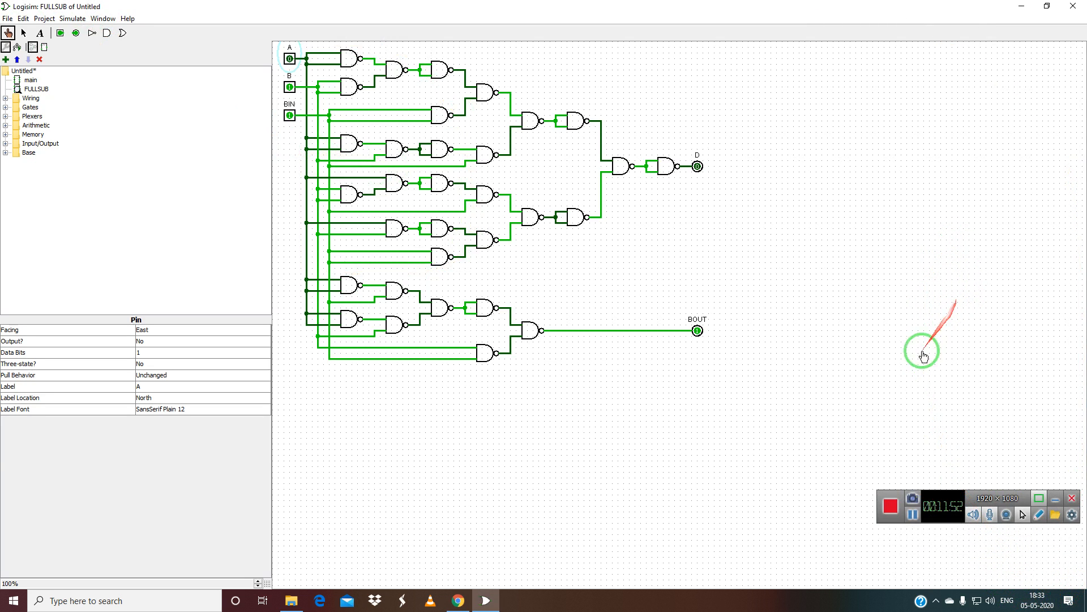